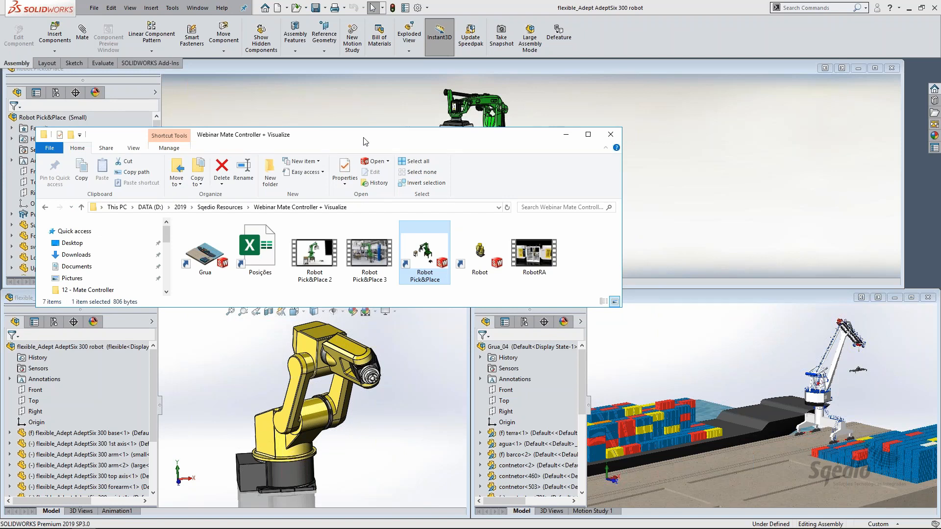
# Step: Watch the Robot Pick&Place 2 video, close the player and return to the SOLIDWORKS windows
pyautogui.click(327, 255)
pyautogui.doubleClick(327, 255)
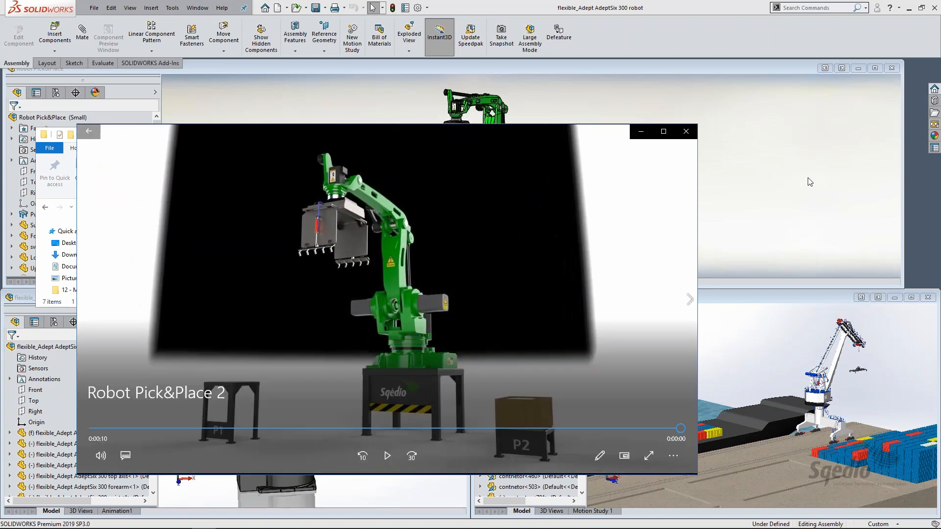
pyautogui.click(686, 131)
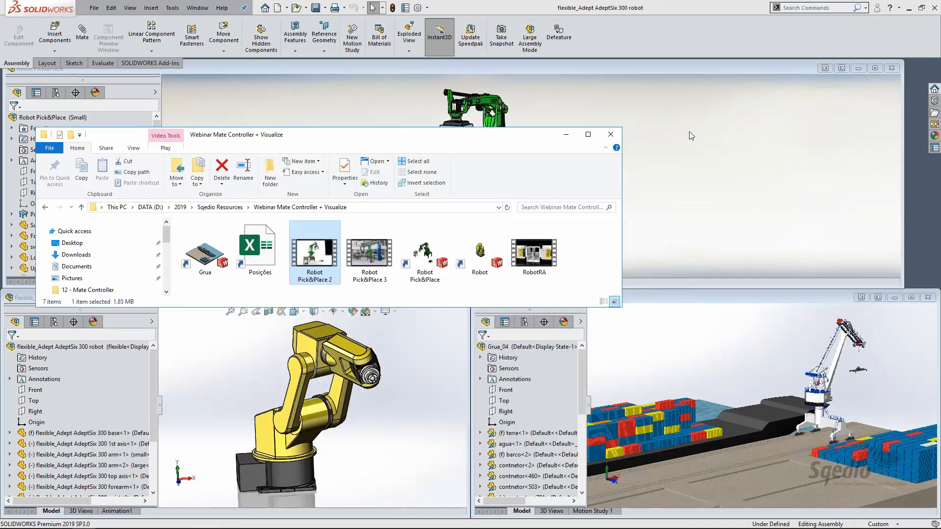
pyautogui.click(637, 32)
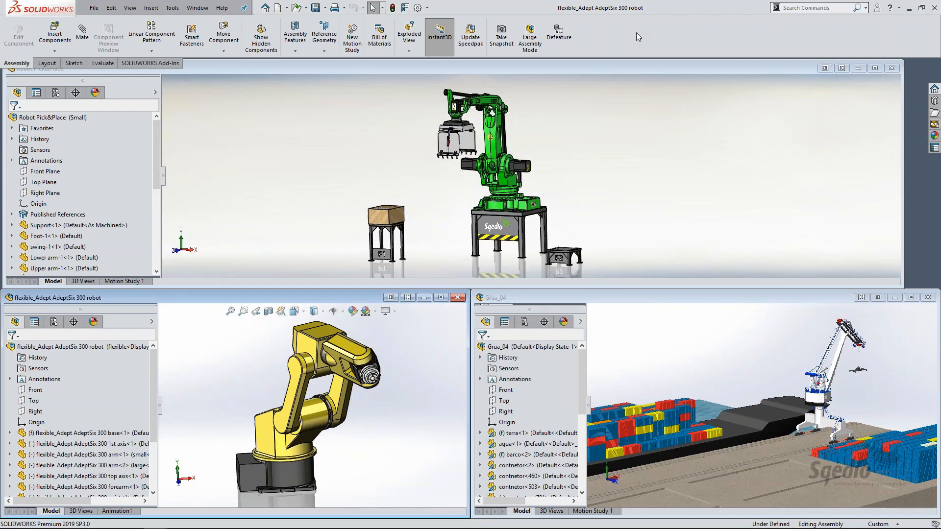
# Step: Maximize the flexible_Adept AdeptSix 300 robot assembly window and frame the whole robot
pyautogui.click(441, 297)
pyautogui.moveTo(475, 195); pyautogui.dragTo(596, 314, button='middle')
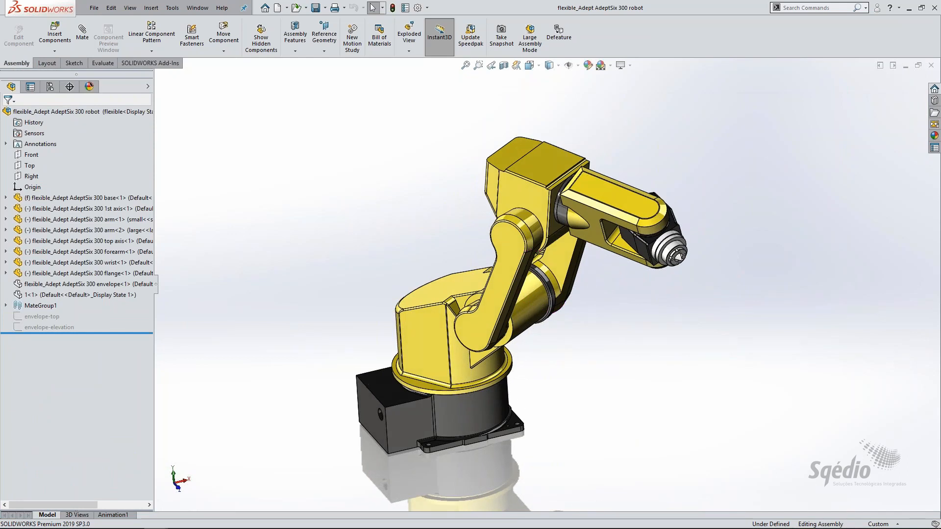
pyautogui.scroll(-2, 567, 313)
pyautogui.scroll(1, 565, 313)
pyautogui.moveTo(566, 313)
pyautogui.mouseDown(button='middle')
pyautogui.moveTo(558, 308)
pyautogui.moveTo(572, 299)
pyautogui.mouseUp(button='middle')
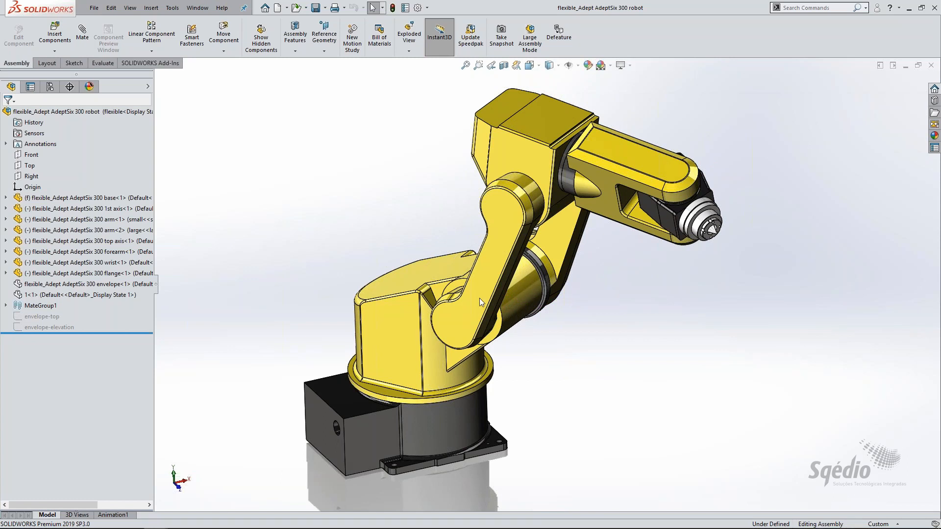
# Step: Swing the robot's arm and forearm freehand around the base to the opposite side
pyautogui.moveTo(479, 298); pyautogui.dragTo(644, 274)
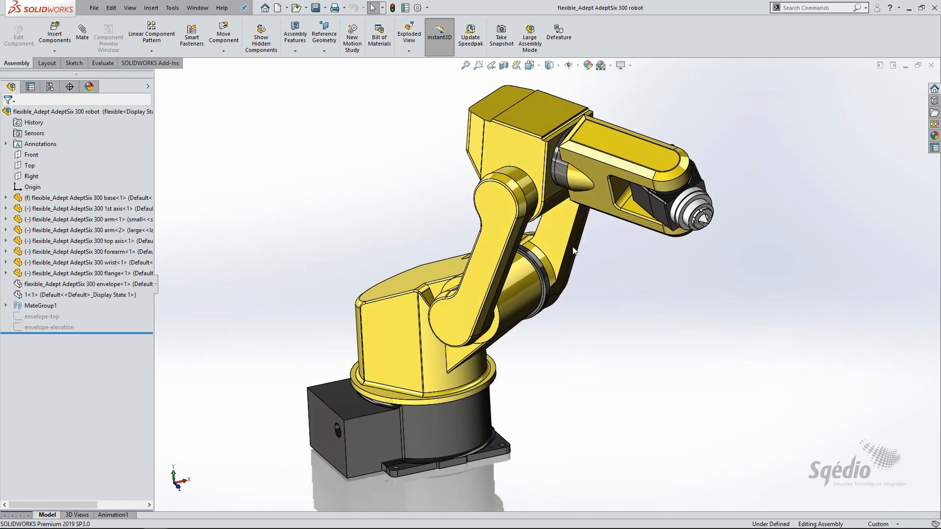
pyautogui.moveTo(642, 219); pyautogui.dragTo(669, 242)
pyautogui.moveTo(537, 162); pyautogui.dragTo(406, 78)
pyautogui.click(535, 215)
pyautogui.scroll(1, 496, 216)
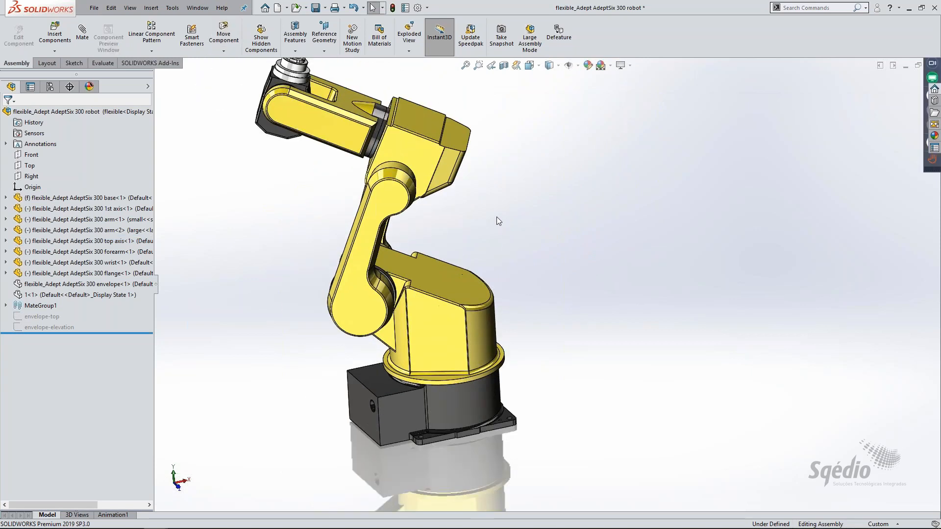
# Step: Swing the robot's wrist end outward and tilt the wrist and flange downward
pyautogui.moveTo(496, 217); pyautogui.dragTo(655, 263, button='middle')
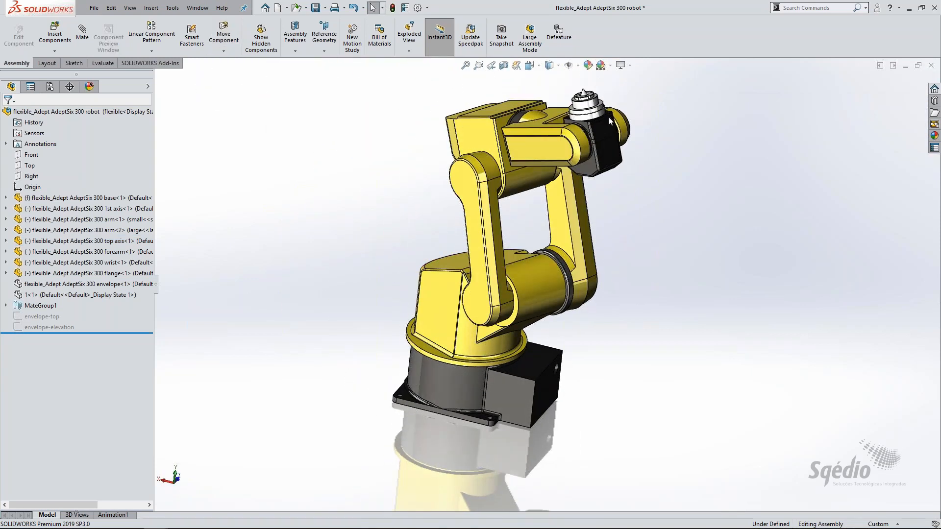
pyautogui.moveTo(608, 115); pyautogui.dragTo(666, 189)
pyautogui.moveTo(666, 190); pyautogui.dragTo(689, 174, button='middle')
pyautogui.scroll(-1, 696, 233)
pyautogui.moveTo(672, 162); pyautogui.dragTo(680, 198)
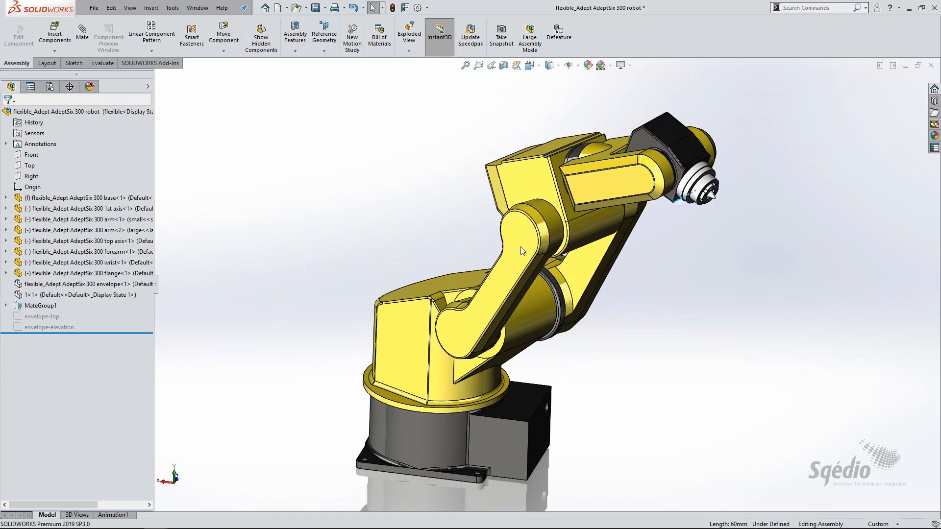
# Step: Nudge the robot's small arm and rotate the 1st axis on its fixed base
pyautogui.moveTo(521, 247); pyautogui.dragTo(495, 260)
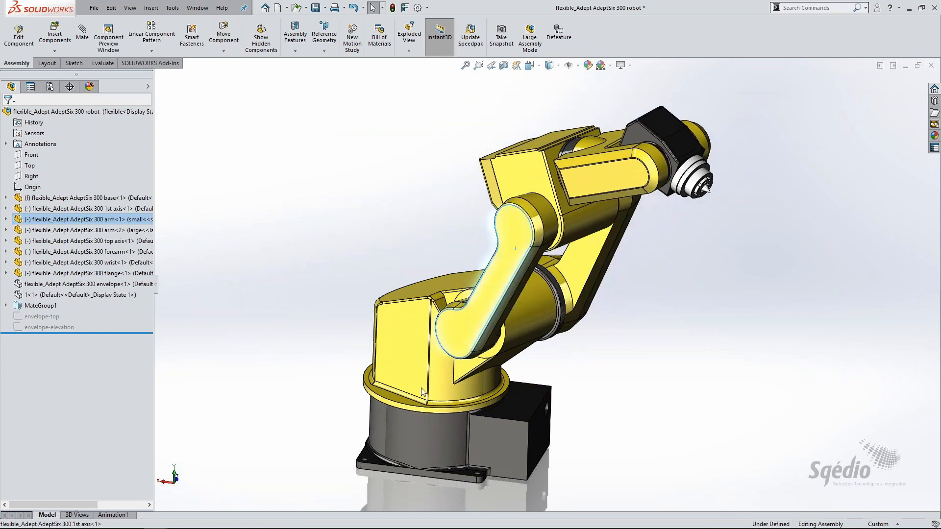
pyautogui.moveTo(453, 377); pyautogui.dragTo(434, 373)
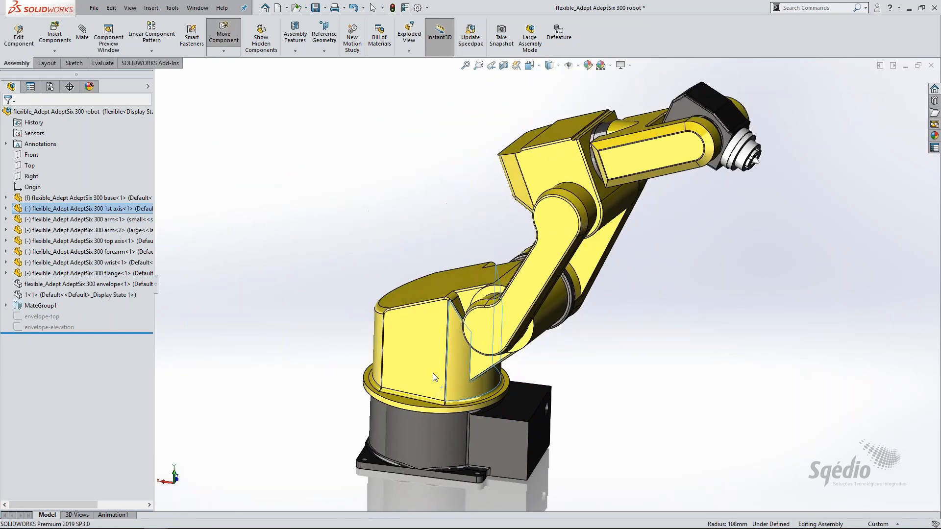
pyautogui.moveTo(673, 291); pyautogui.dragTo(700, 267, button='middle')
pyautogui.scroll(1, 664, 290)
pyautogui.scroll(-1, 698, 260)
# Step: Reposition the robot's top axis and small arm by moving them freehand through their range
pyautogui.moveTo(613, 159)
pyautogui.mouseDown()
pyautogui.moveTo(561, 175)
pyautogui.moveTo(555, 154)
pyautogui.moveTo(624, 150)
pyautogui.moveTo(653, 233)
pyautogui.moveTo(628, 170)
pyautogui.moveTo(627, 207)
pyautogui.moveTo(719, 266)
pyautogui.moveTo(686, 247)
pyautogui.mouseUp()
pyautogui.moveTo(548, 208); pyautogui.dragTo(541, 124)
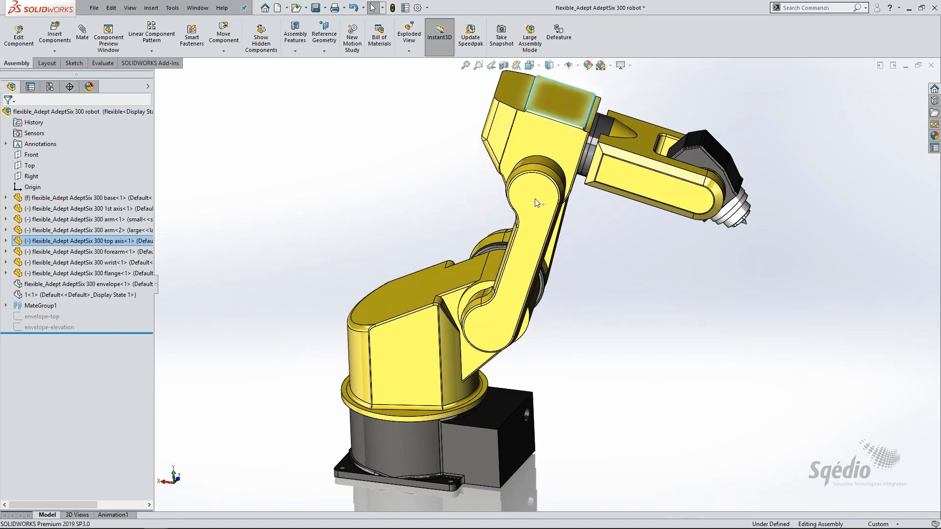
pyautogui.moveTo(535, 198); pyautogui.dragTo(495, 197)
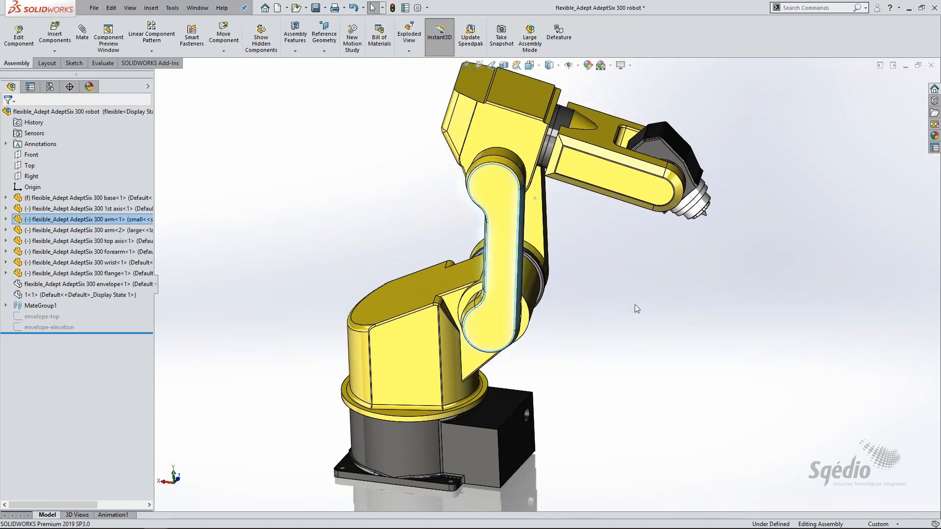
pyautogui.scroll(1, 634, 305)
pyautogui.moveTo(634, 305); pyautogui.dragTo(605, 264, button='middle')
pyautogui.scroll(-1, 525, 228)
pyautogui.moveTo(500, 208); pyautogui.dragTo(527, 224)
pyautogui.scroll(1, 628, 267)
pyautogui.moveTo(627, 274); pyautogui.dragTo(626, 282, button='middle')
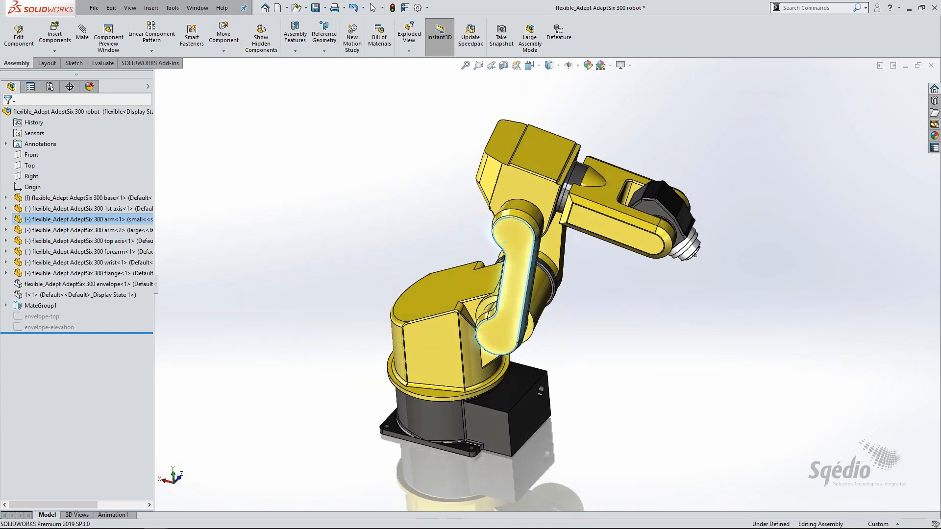
# Step: Close the AdeptSix 300 robot assembly without saving its changes, and close the Robot Pick&Place assembly
pyautogui.click(199, 10)
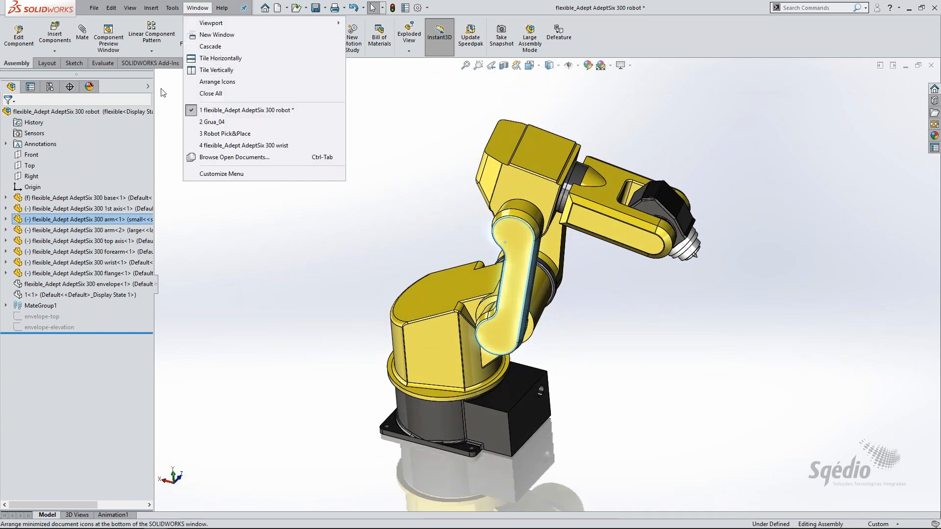
pyautogui.click(92, 9)
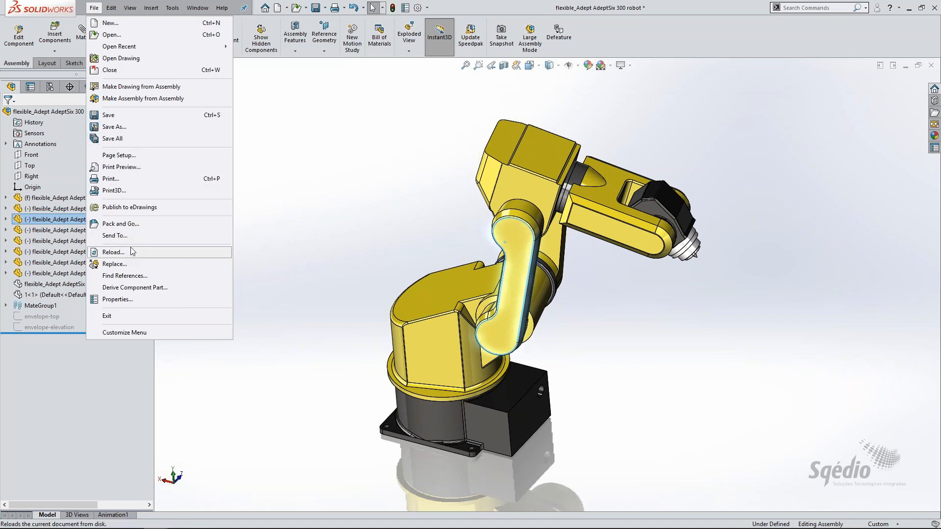
pyautogui.click(351, 217)
pyautogui.hotkey('ctrl', 'w')
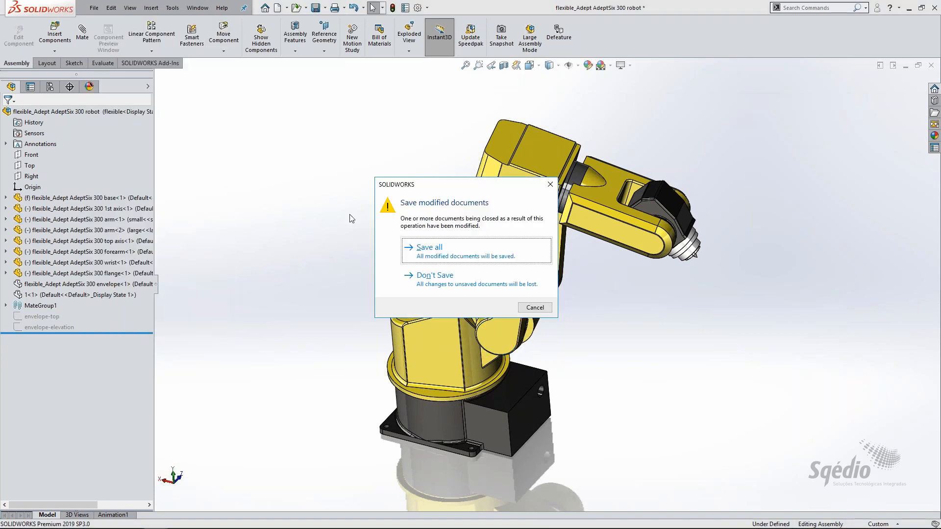
pyautogui.click(460, 281)
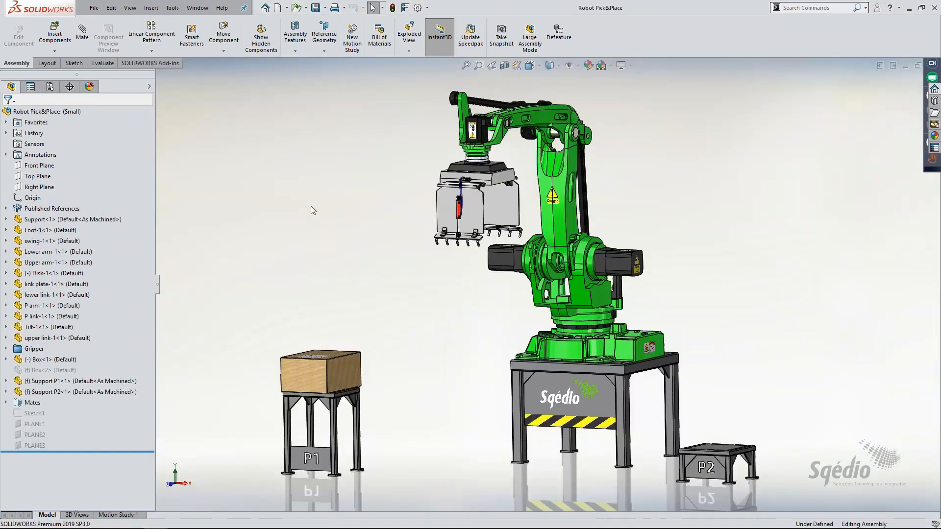
pyautogui.hotkey('ctrl', 'w')
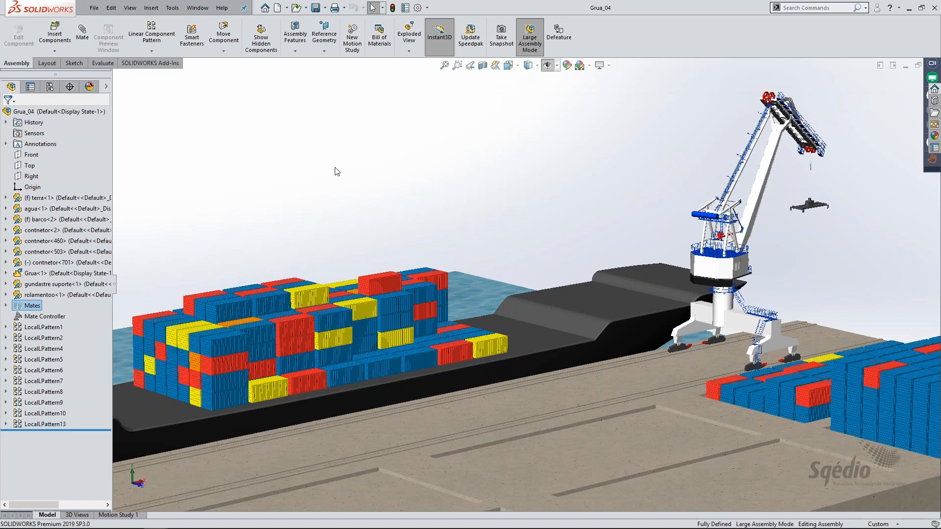
# Step: Edit the Mate Controller of Grua_04 and highlight its DISTANCIA, CURSO BRAÇO, ALTURA and ROTAÇÃO mates in turn
pyautogui.rightClick(58, 321)
pyautogui.click(70, 293)
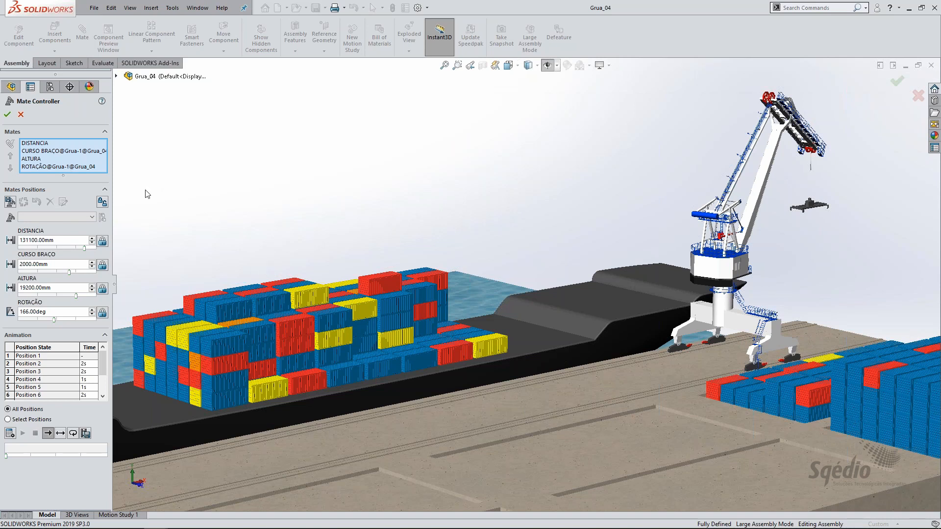
pyautogui.click(43, 143)
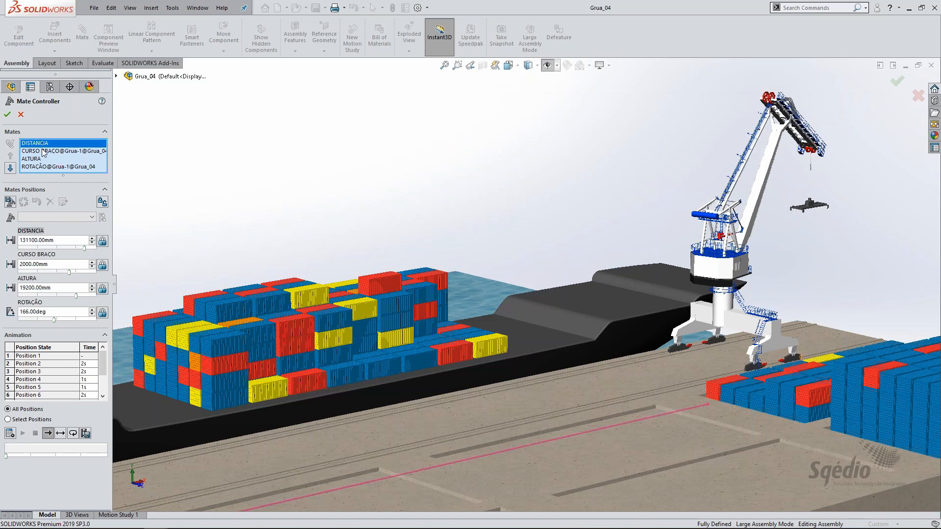
pyautogui.click(44, 151)
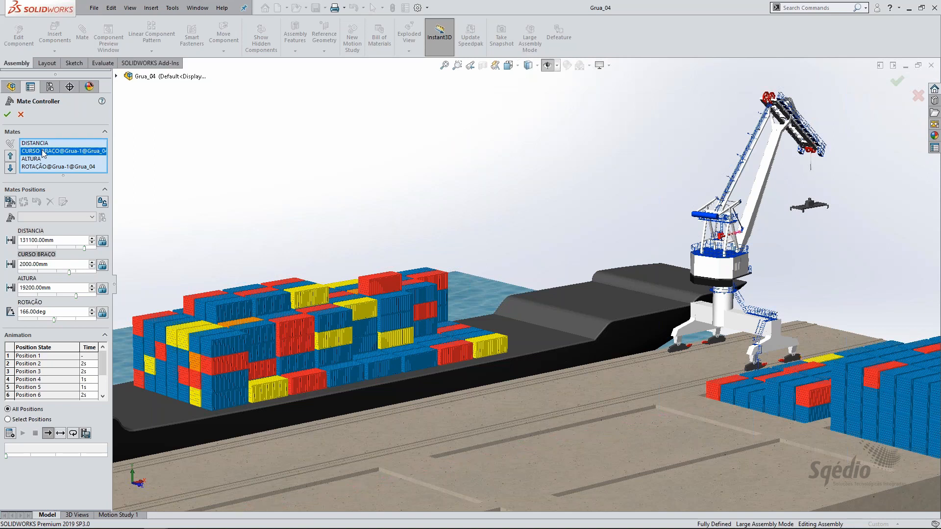
pyautogui.click(44, 159)
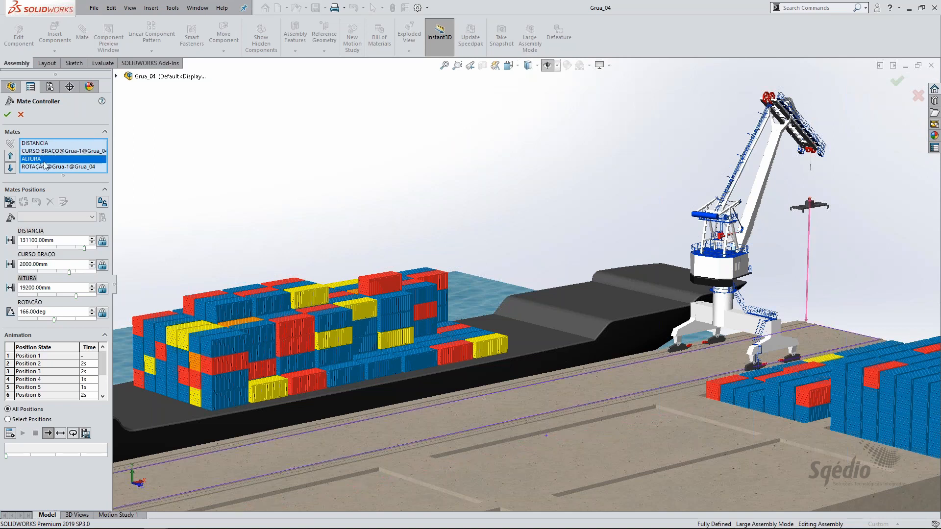
pyautogui.click(47, 168)
pyautogui.click(48, 144)
pyautogui.click(49, 152)
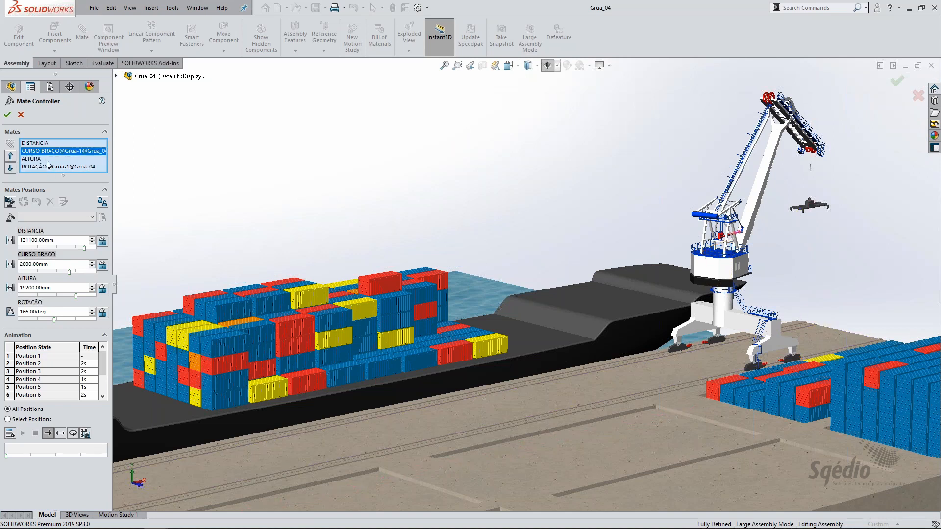
pyautogui.click(49, 159)
pyautogui.click(50, 167)
pyautogui.click(54, 145)
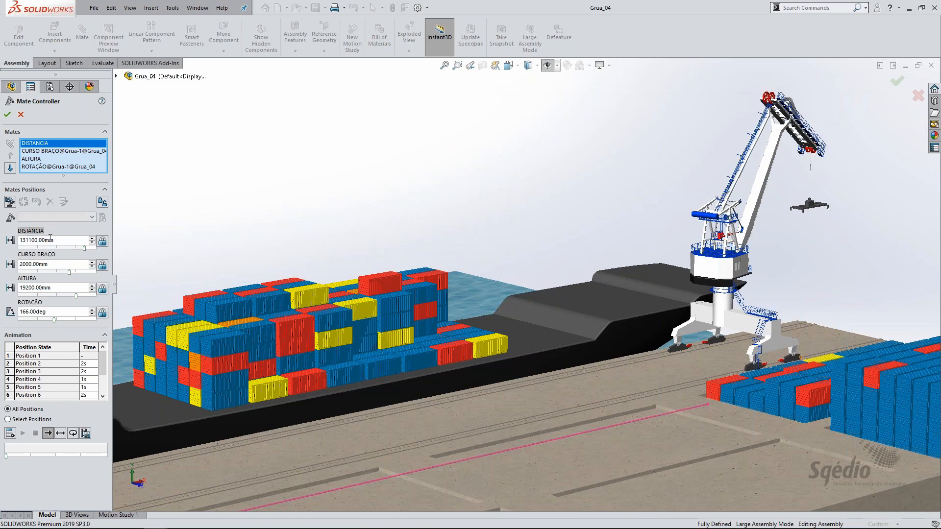
# Step: Set the crane's DISTANCIA to 100050 mm and its CURSO BRAÇO arm stroke to 2401 mm
pyautogui.moveTo(85, 248)
pyautogui.mouseDown()
pyautogui.moveTo(35, 259)
pyautogui.moveTo(74, 251)
pyautogui.mouseUp()
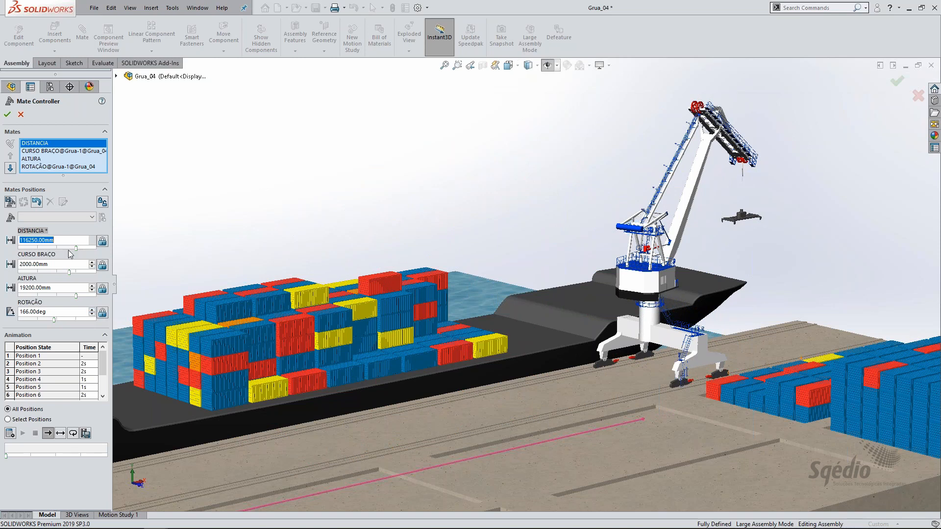
pyautogui.moveTo(75, 251); pyautogui.dragTo(57, 272)
pyautogui.scroll(-5, 583, 260)
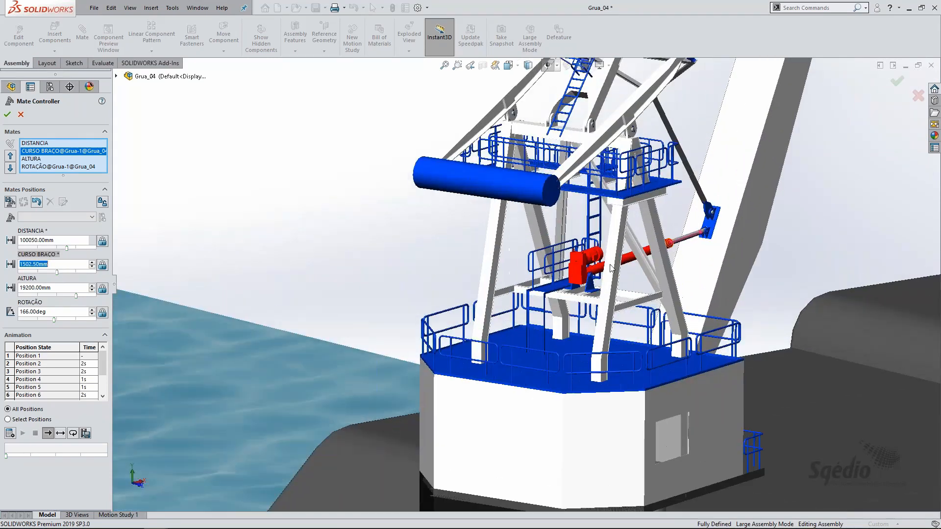
pyautogui.scroll(10, 660, 257)
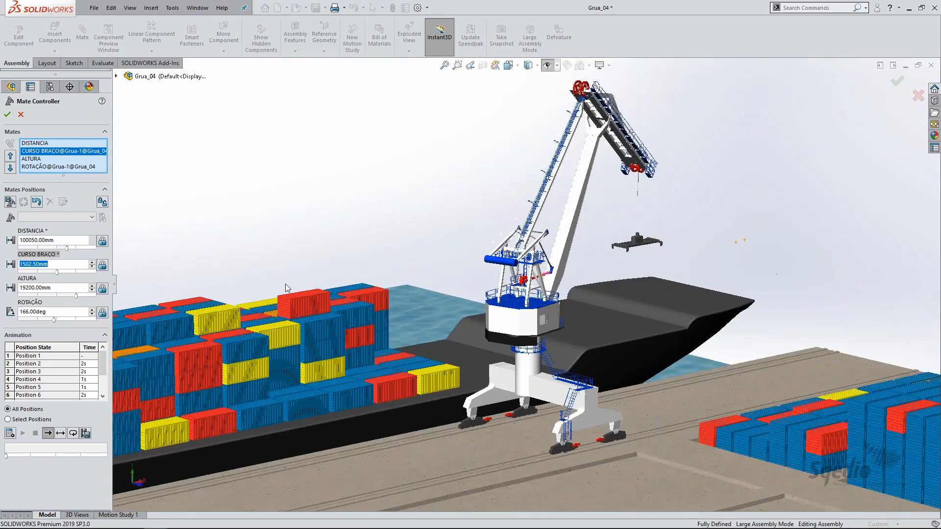
pyautogui.moveTo(57, 272); pyautogui.dragTo(81, 280)
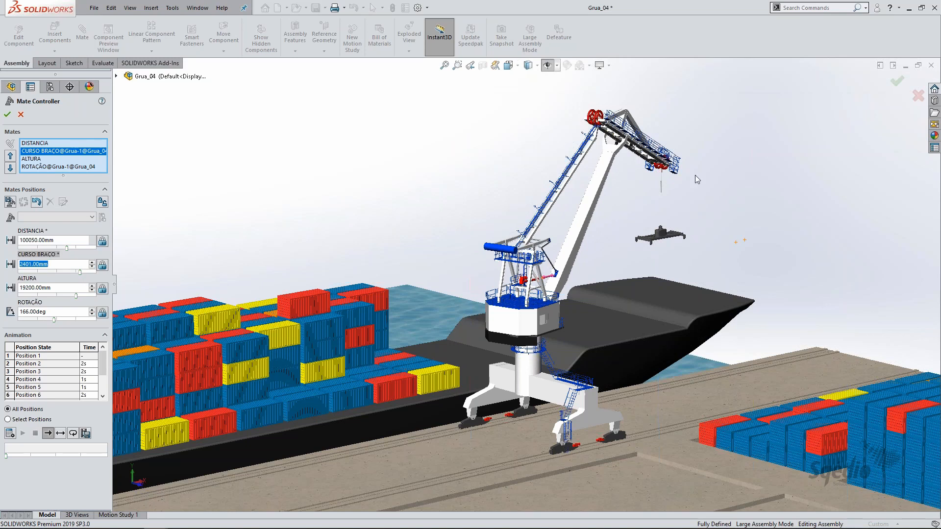
# Step: Try out the crane's ALTURA travel, leaving it at 19200 mm, and set ROTAÇÃO to 90°
pyautogui.scroll(-2, 695, 175)
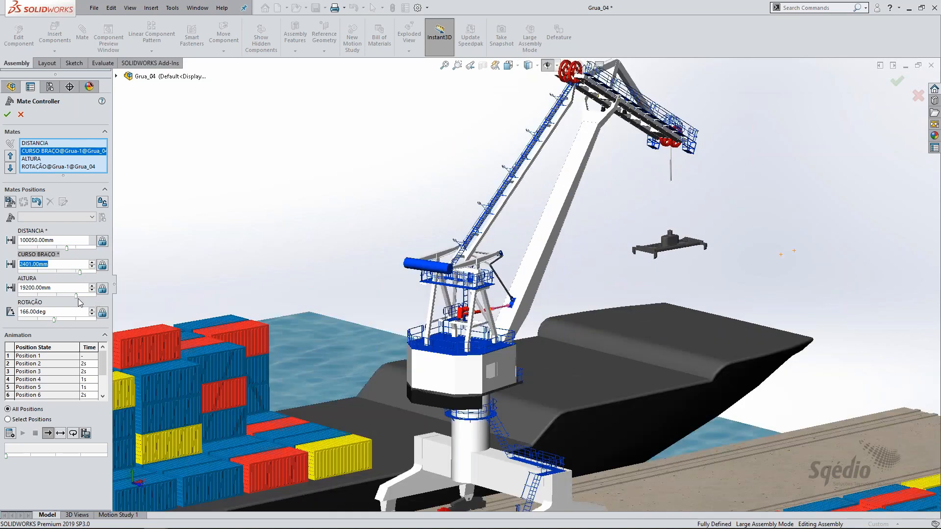
pyautogui.moveTo(76, 295)
pyautogui.mouseDown()
pyautogui.moveTo(52, 296)
pyautogui.moveTo(91, 296)
pyautogui.moveTo(41, 300)
pyautogui.moveTo(92, 297)
pyautogui.moveTo(75, 296)
pyautogui.mouseUp()
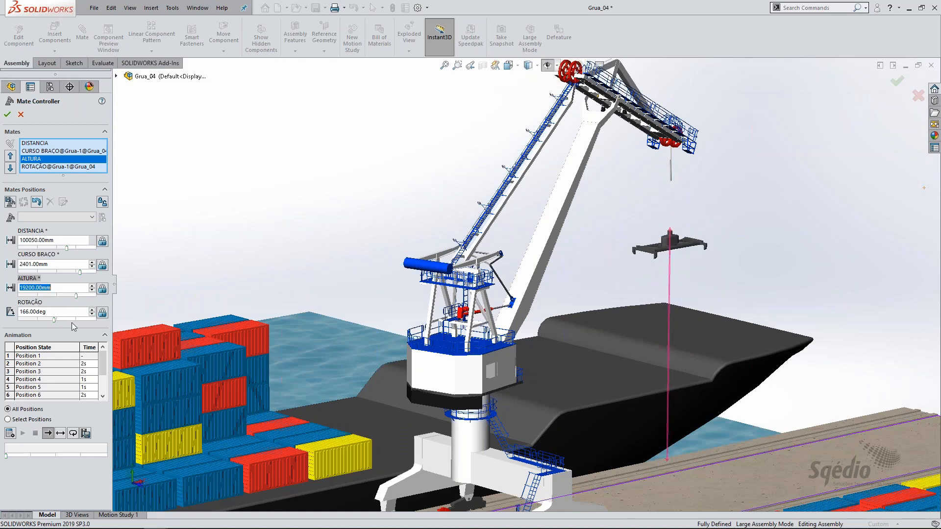
pyautogui.moveTo(220, 319); pyautogui.dragTo(304, 314, button='middle')
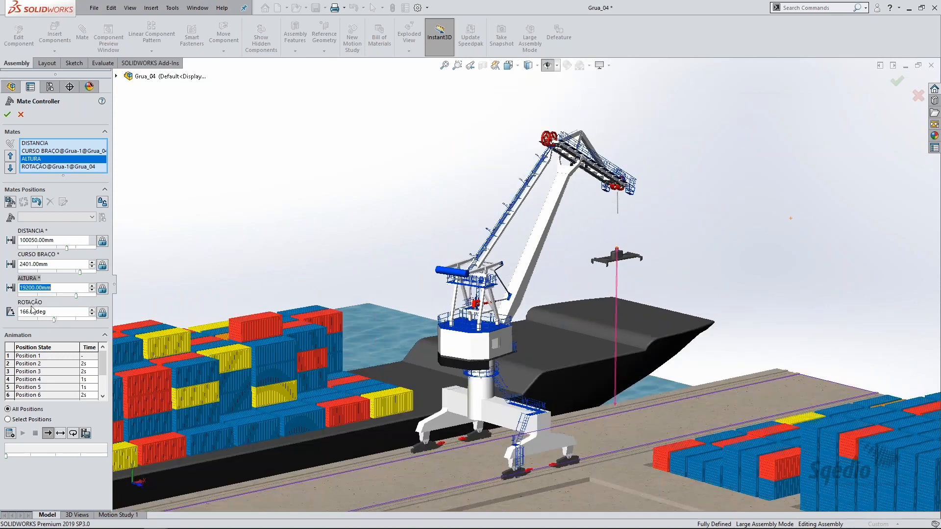
pyautogui.moveTo(54, 319)
pyautogui.mouseDown()
pyautogui.moveTo(45, 317)
pyautogui.moveTo(78, 319)
pyautogui.moveTo(36, 317)
pyautogui.mouseUp()
pyautogui.scroll(2, 336, 336)
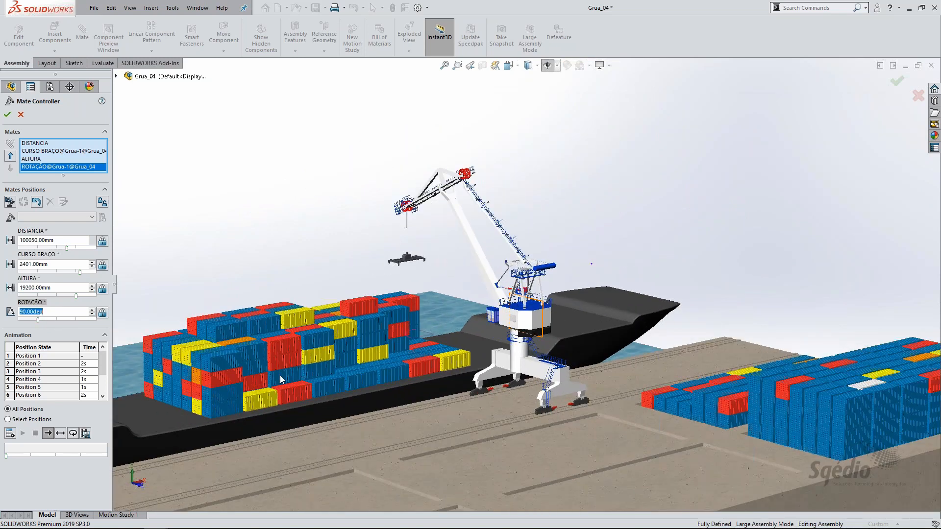
pyautogui.scroll(-2, 251, 407)
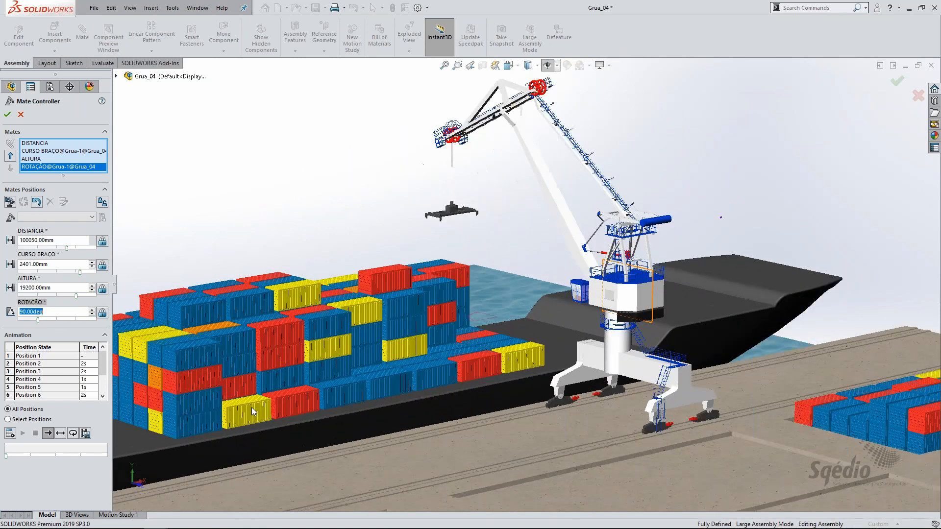
pyautogui.scroll(2, 299, 266)
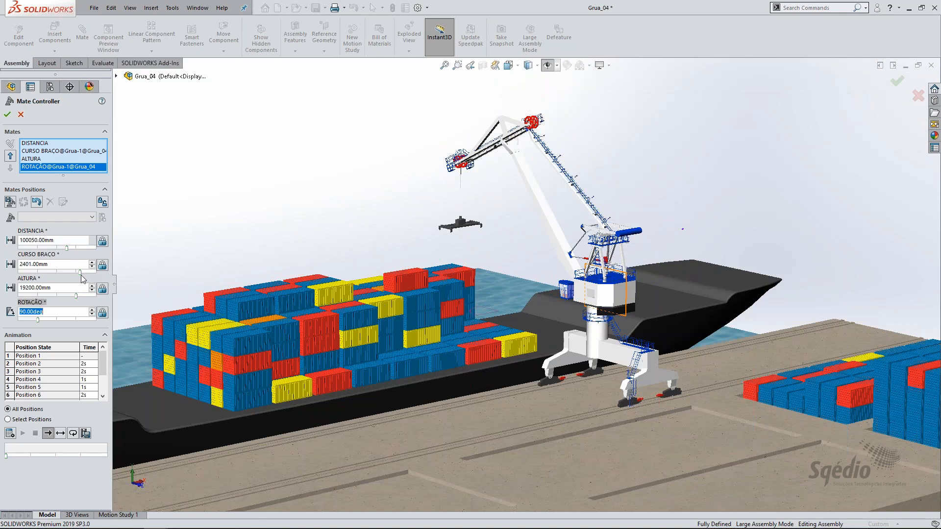
# Step: Try out the crane's CURSO BRAÇO arm stroke, leaving it at 1622.30 mm, and set ROTAÇÃO to 97.20°
pyautogui.moveTo(80, 273); pyautogui.dragTo(18, 279)
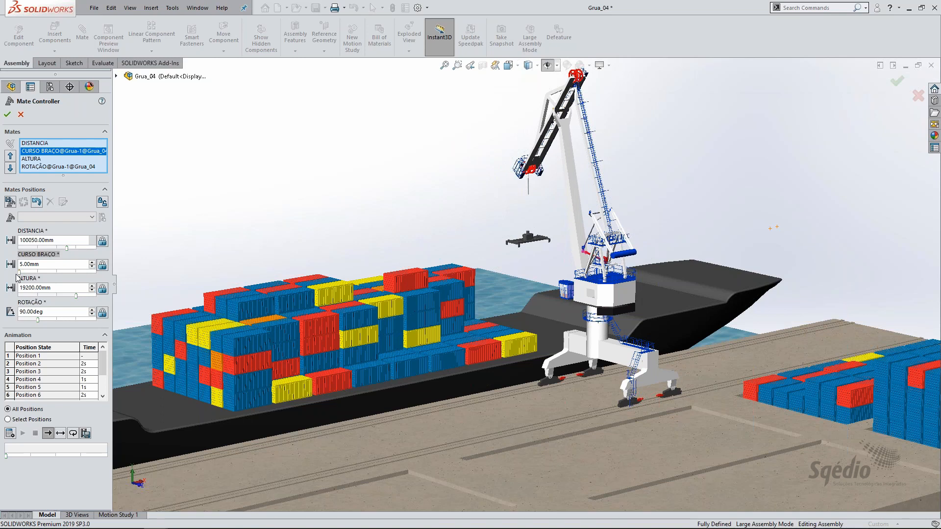
pyautogui.moveTo(21, 272); pyautogui.dragTo(60, 277)
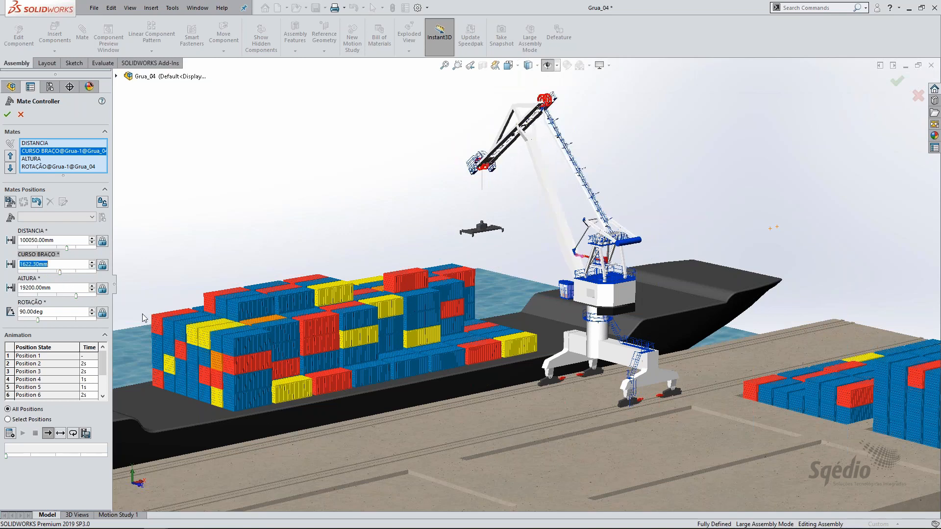
pyautogui.moveTo(37, 319)
pyautogui.mouseDown()
pyautogui.moveTo(81, 319)
pyautogui.moveTo(12, 323)
pyautogui.moveTo(105, 326)
pyautogui.moveTo(39, 328)
pyautogui.mouseUp()
# Step: Recall the crane's saved mate positions Position 1 to Position 4 in turn
pyautogui.click(63, 217)
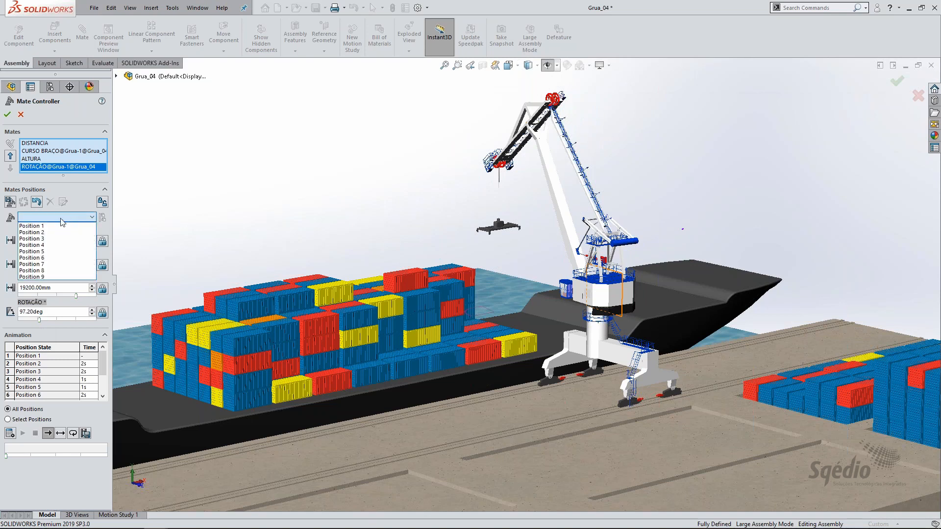
pyautogui.click(50, 227)
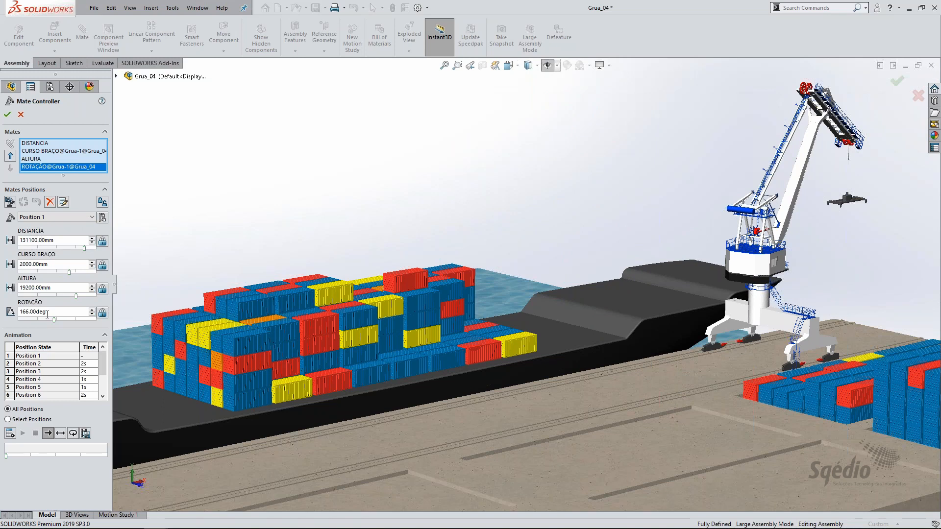
pyautogui.click(61, 217)
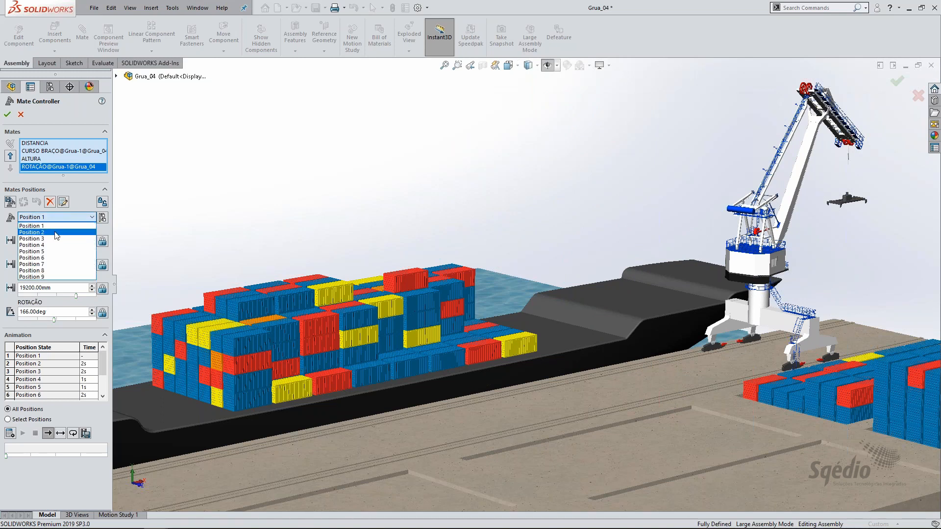
pyautogui.click(57, 233)
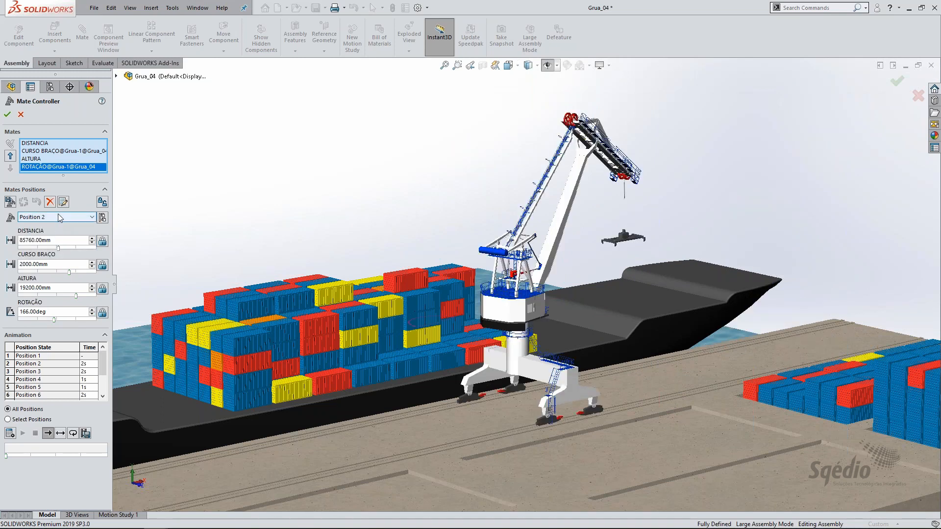
pyautogui.click(60, 220)
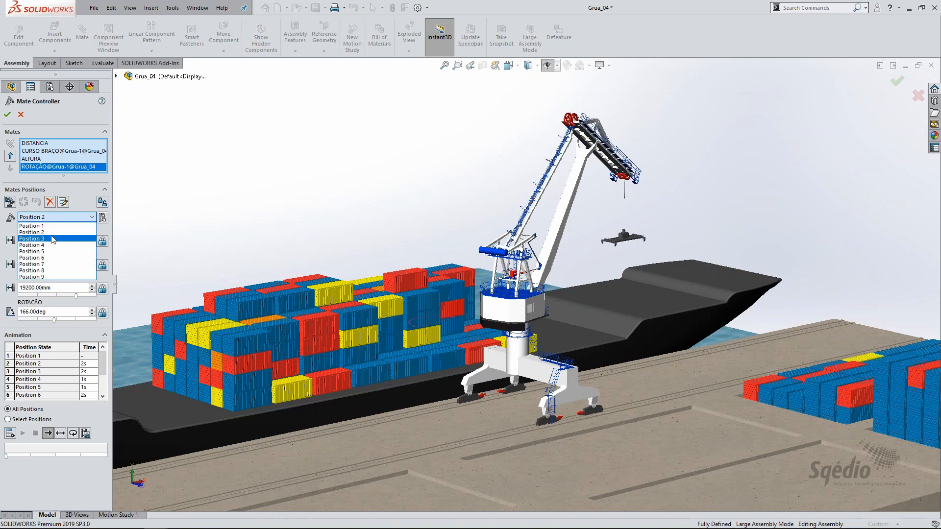
pyautogui.click(53, 238)
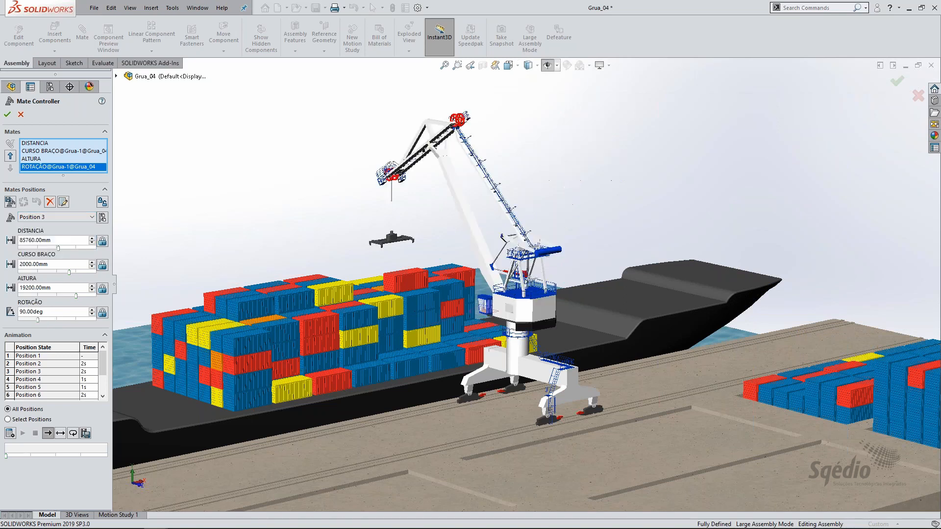
pyautogui.click(51, 218)
pyautogui.click(53, 245)
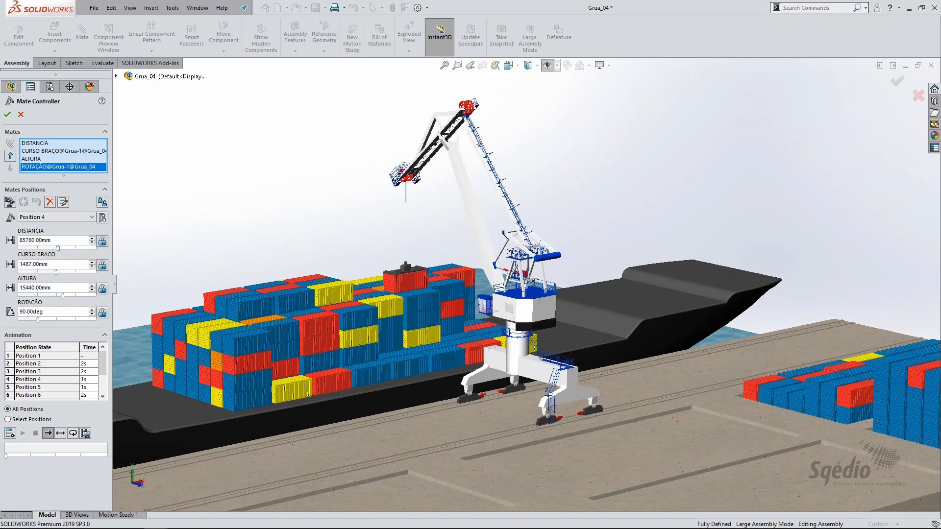
# Step: Recall the crane's saved mate positions Position 5 to Position 9 in turn
pyautogui.click(51, 218)
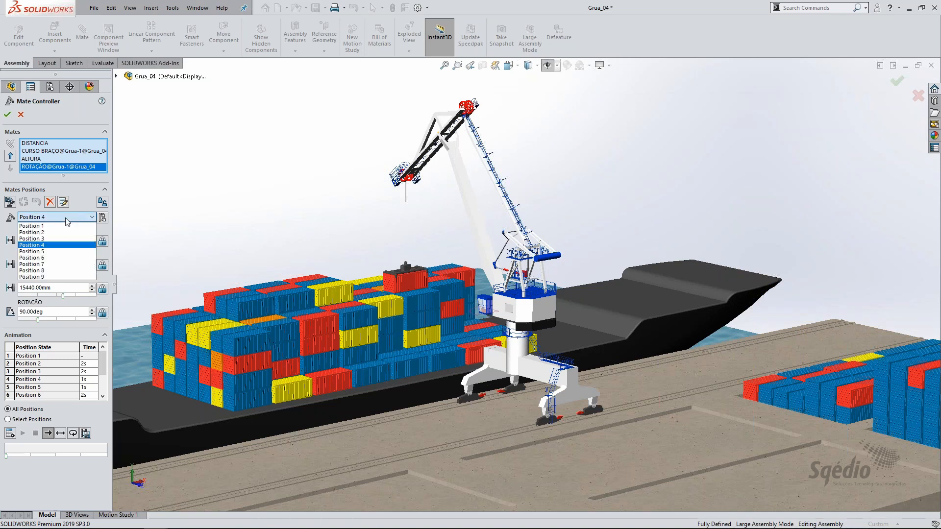
pyautogui.click(57, 251)
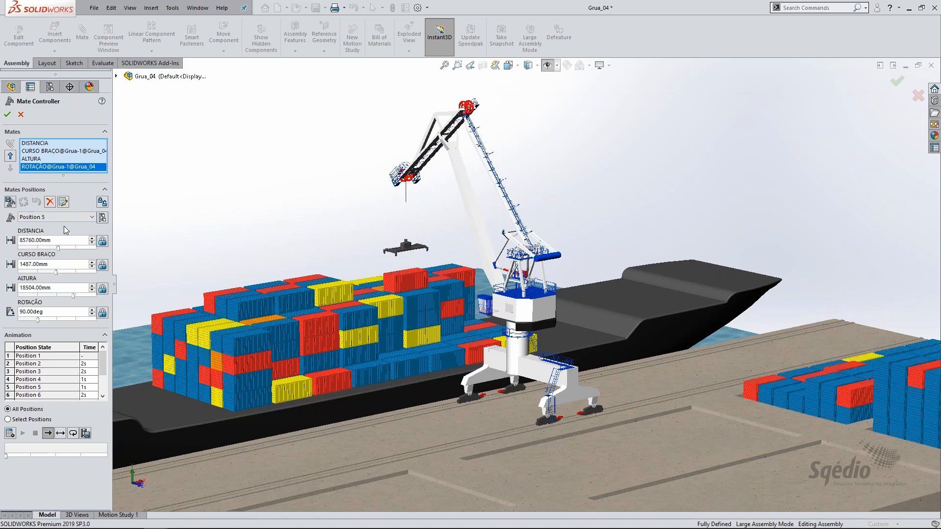
pyautogui.click(63, 218)
pyautogui.click(55, 260)
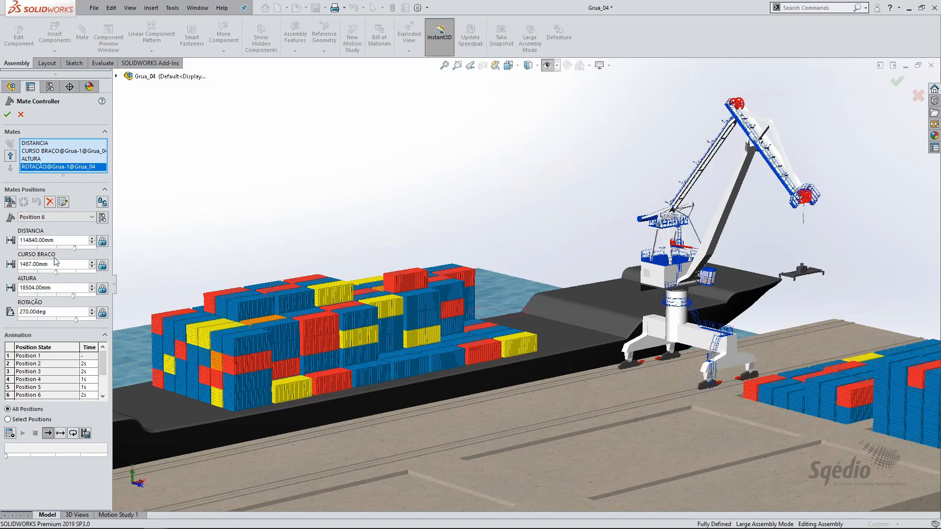
pyautogui.click(61, 219)
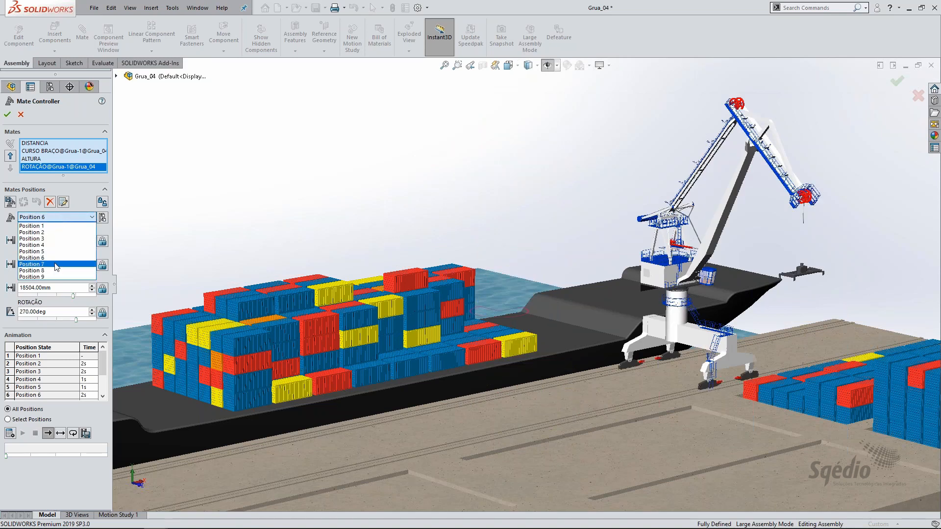
pyautogui.click(58, 268)
pyautogui.click(62, 218)
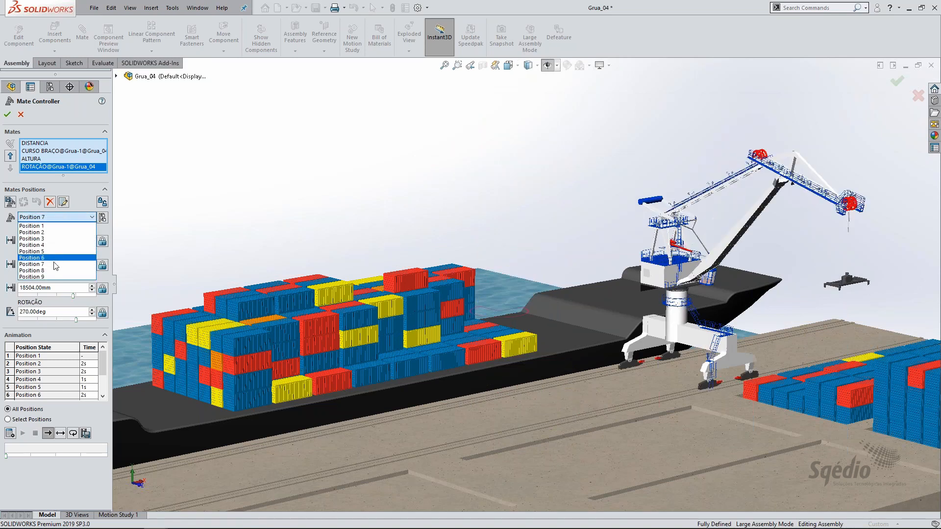
pyautogui.click(54, 271)
pyautogui.click(70, 217)
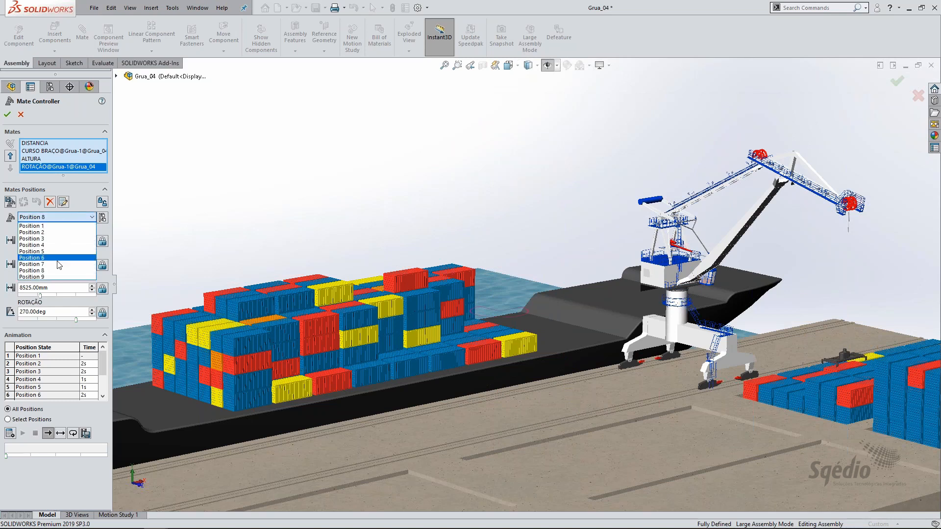
pyautogui.click(55, 277)
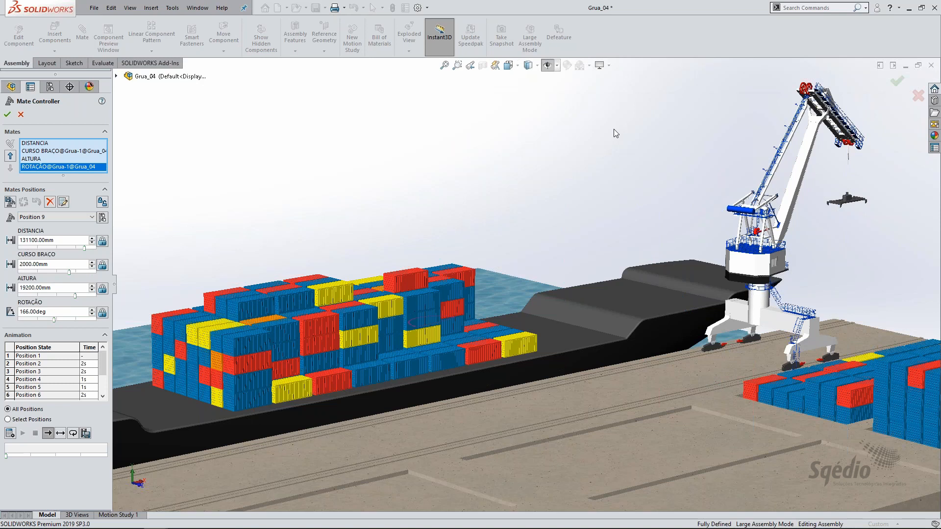
# Step: Calculate the crane's animation through all positions and leave the Mate Controller without keeping its changes
pyautogui.click(10, 433)
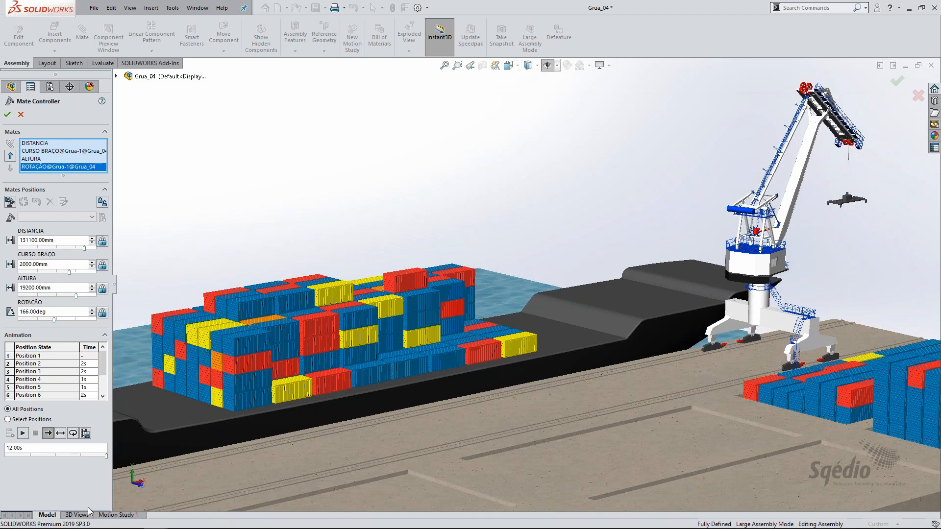
pyautogui.click(20, 114)
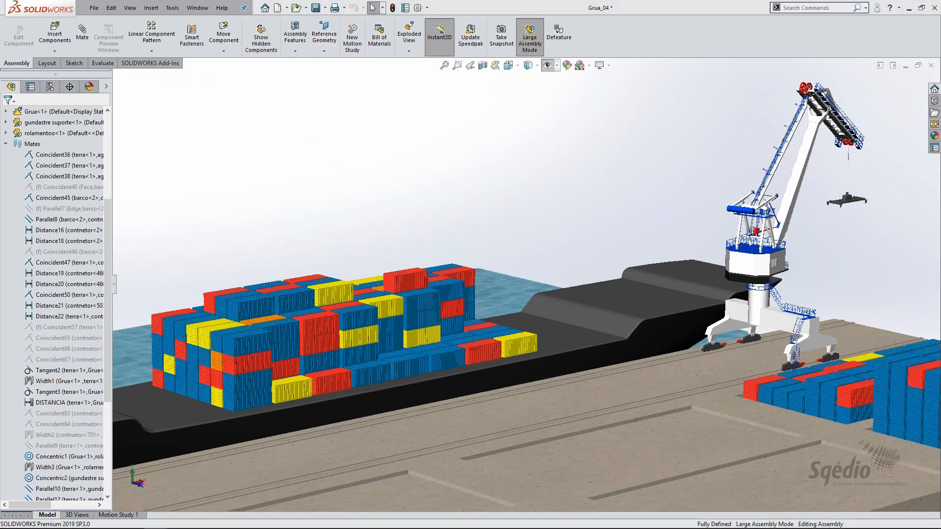
# Step: Open the Robot Pick&Place assembly
pyautogui.click(443, 275)
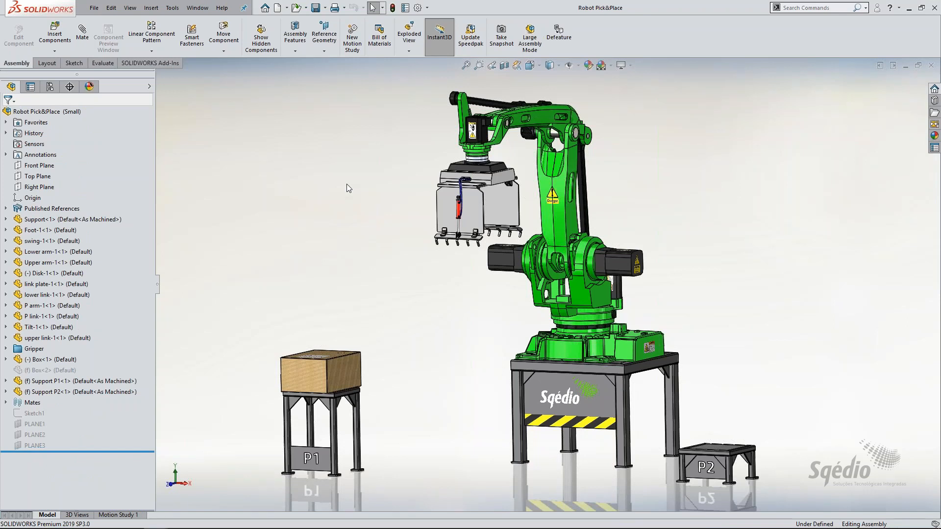
pyautogui.moveTo(325, 152); pyautogui.dragTo(318, 152, button='middle')
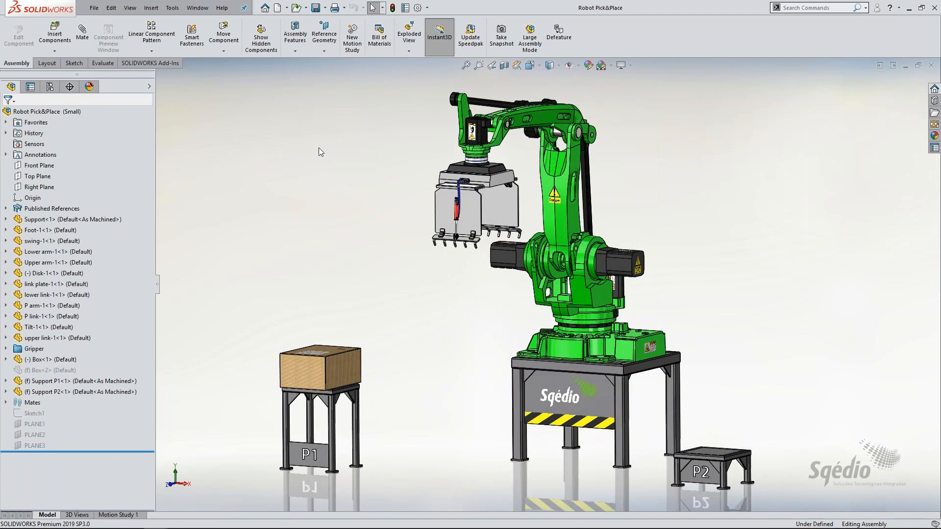
pyautogui.click(152, 8)
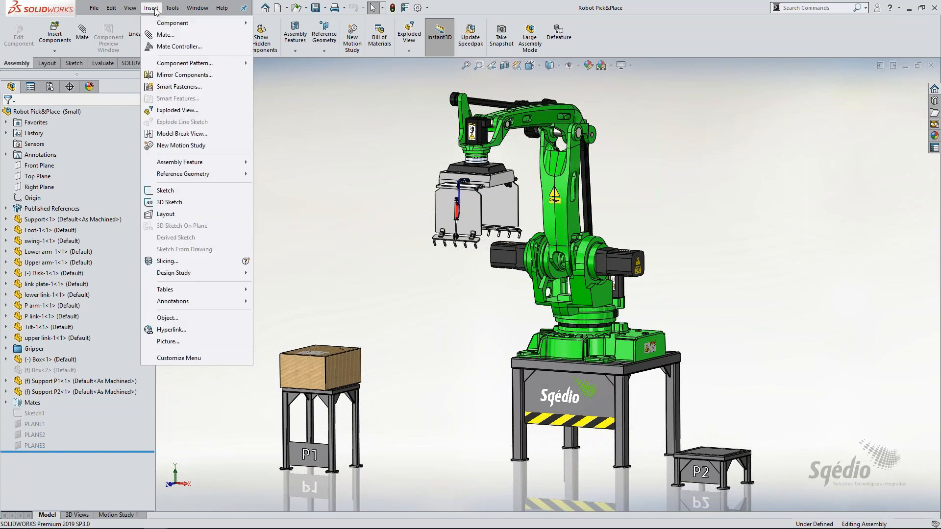
pyautogui.click(170, 47)
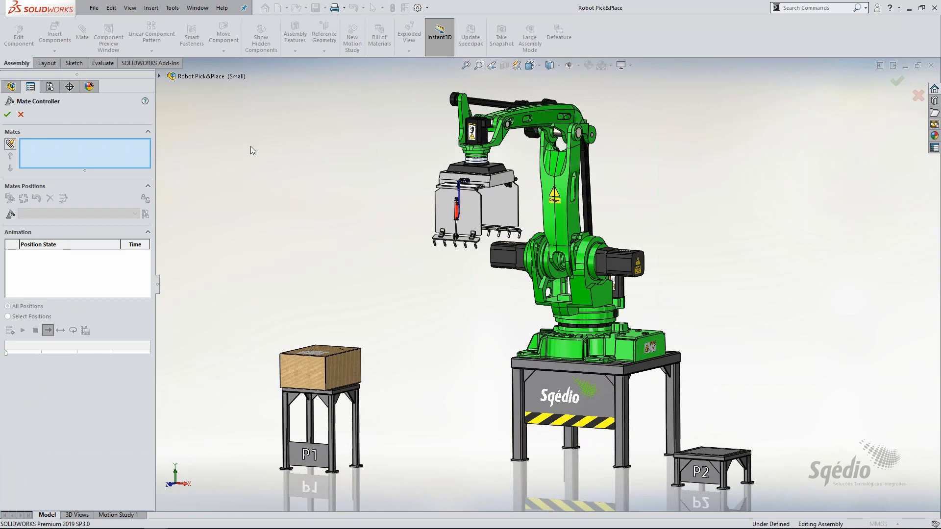
pyautogui.click(159, 76)
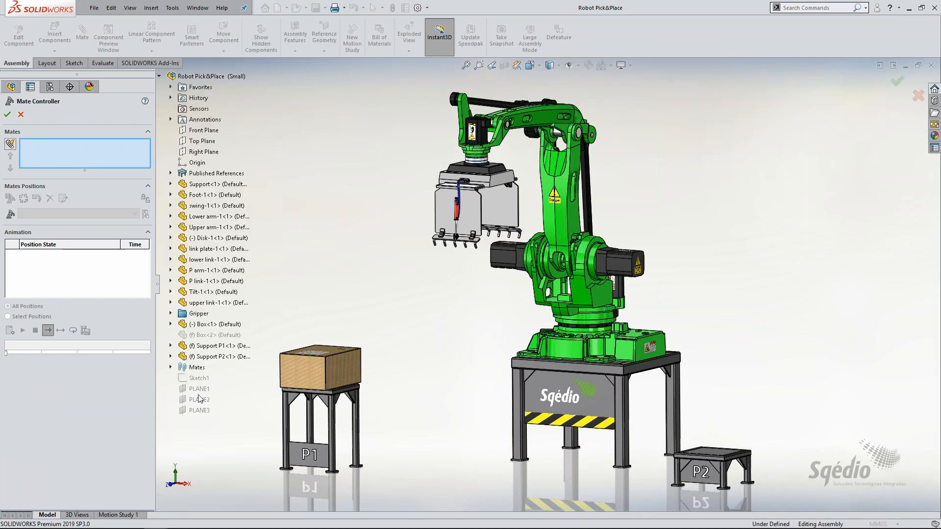
pyautogui.scroll(2, 285, 388)
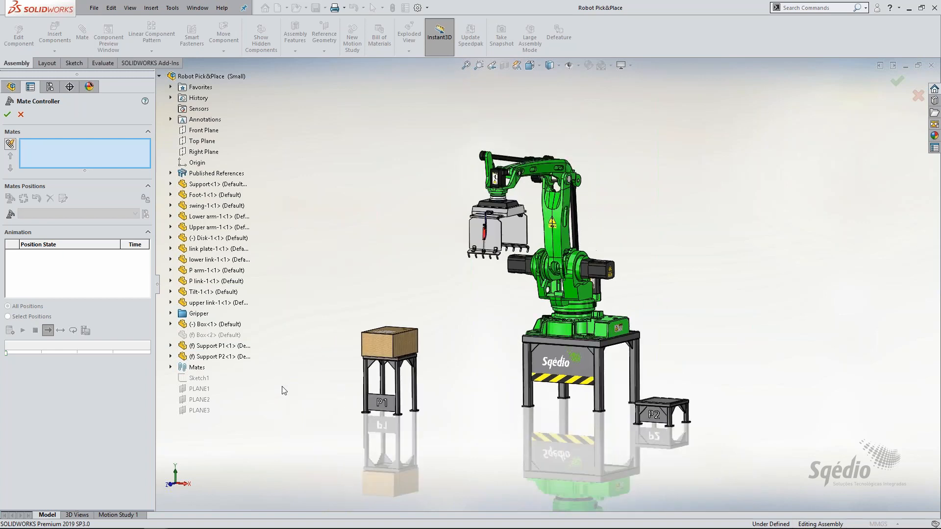
pyautogui.scroll(-1, 285, 388)
pyautogui.scroll(-1, 604, 182)
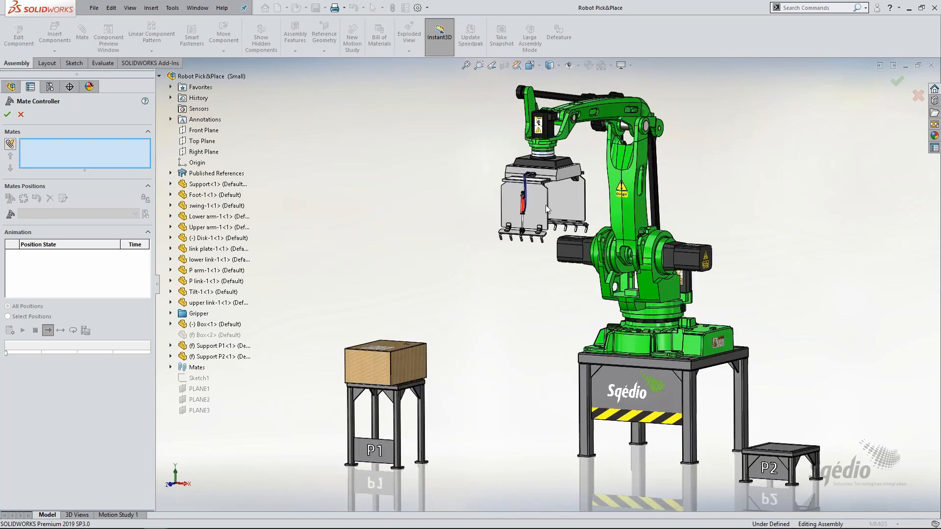
pyautogui.click(171, 368)
pyautogui.scroll(-1, 287, 339)
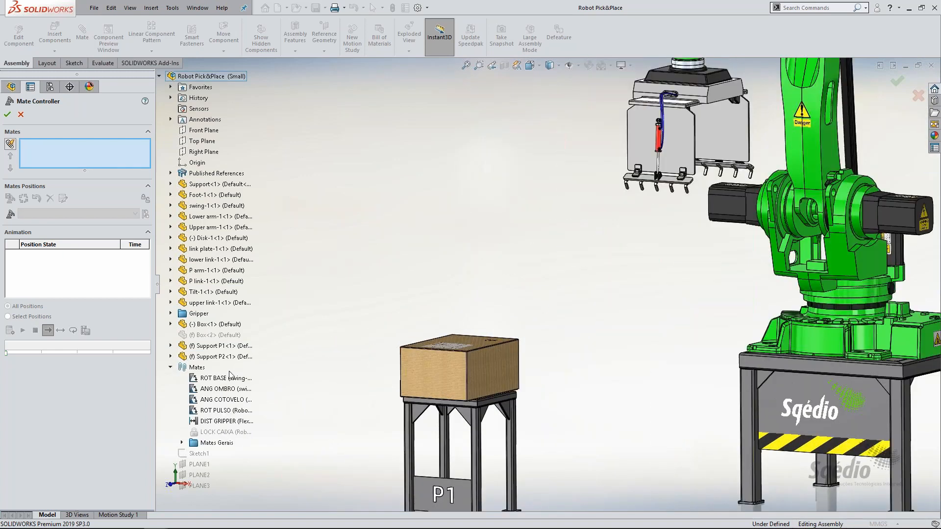
pyautogui.scroll(2, 652, 321)
pyautogui.scroll(-1, 718, 224)
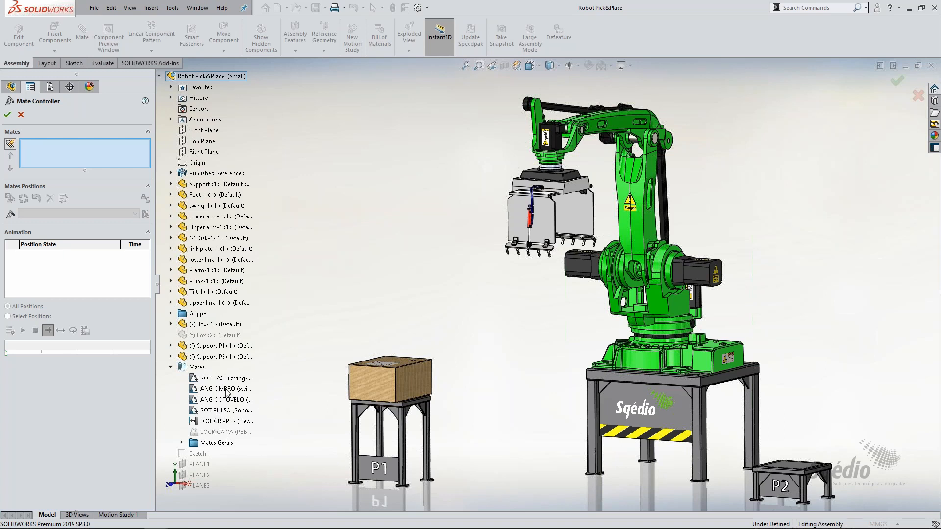
pyautogui.click(21, 114)
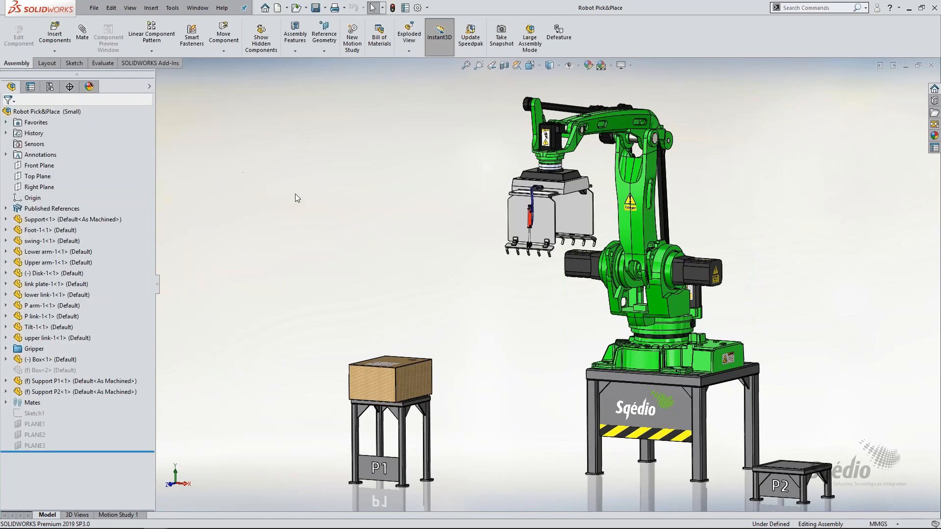
# Step: Expand the robot assembly's Mates folder and examine the mates grouped in Mates Gerais and the ROT BASE angle mate
pyautogui.doubleClick(44, 399)
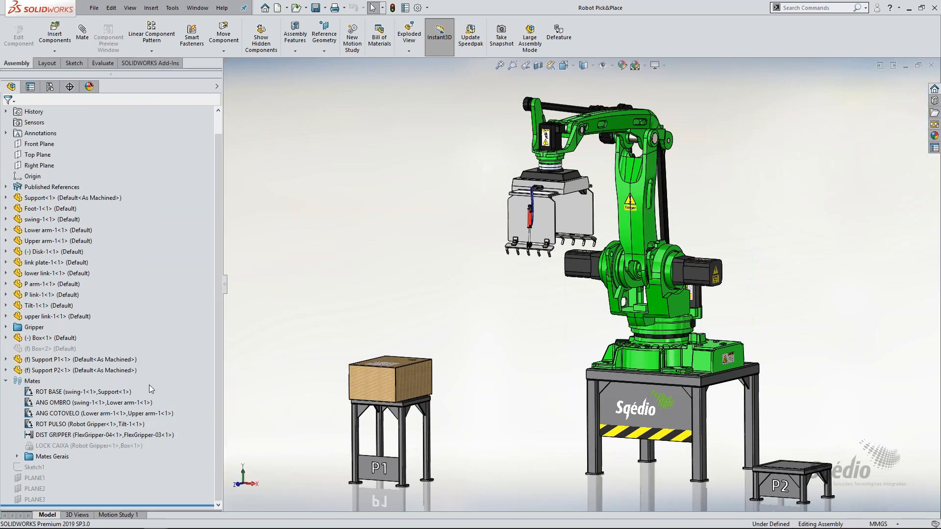
pyautogui.click(17, 457)
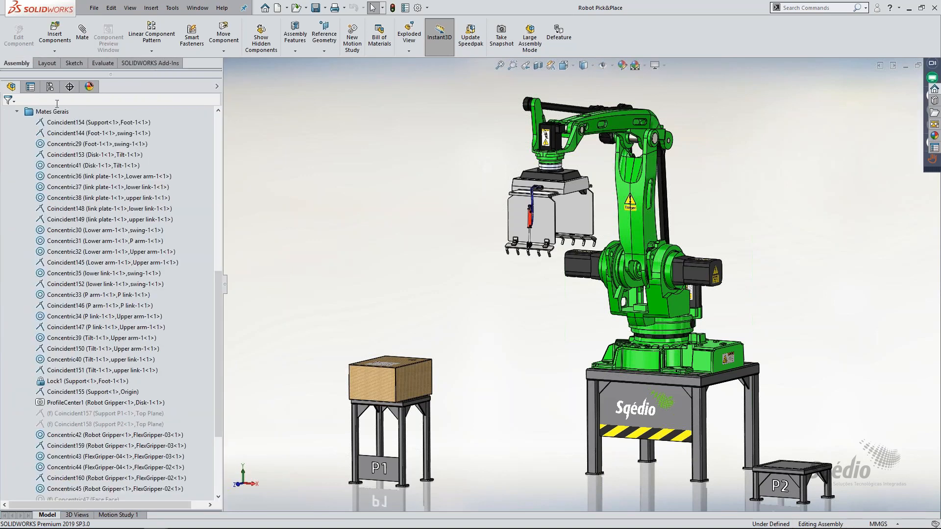
pyautogui.scroll(-3, 81, 410)
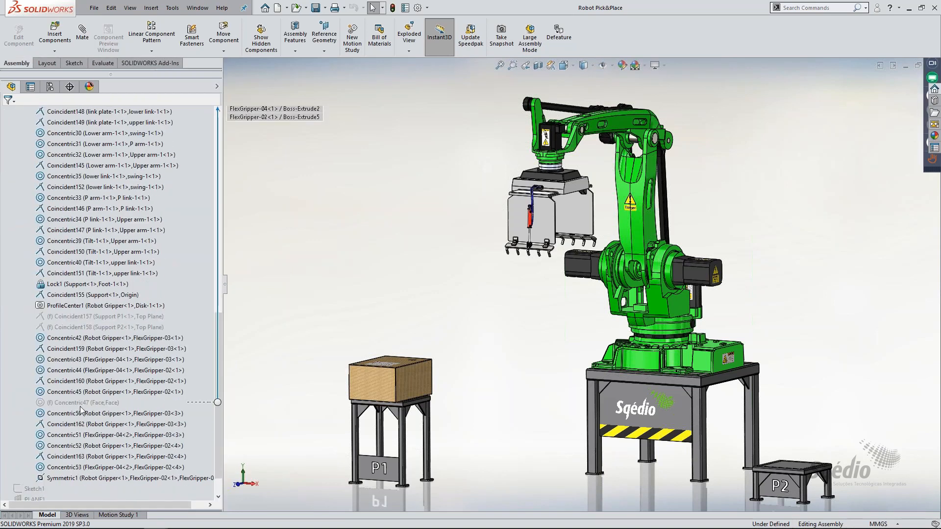
pyautogui.scroll(5, 83, 400)
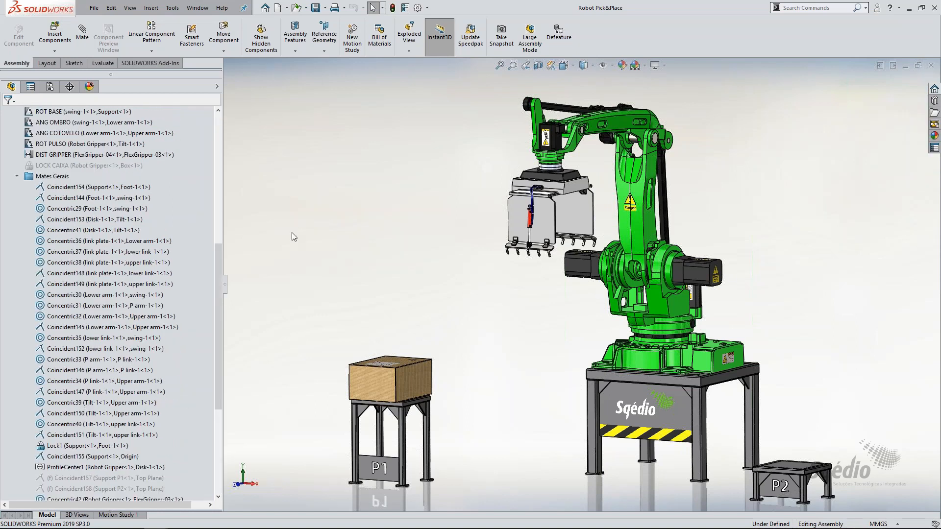
pyautogui.scroll(2, 110, 269)
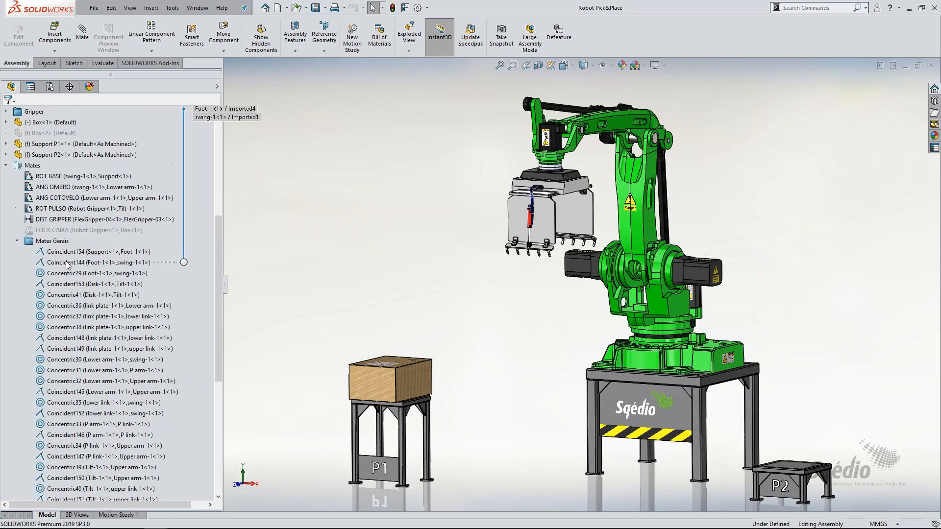
pyautogui.click(16, 240)
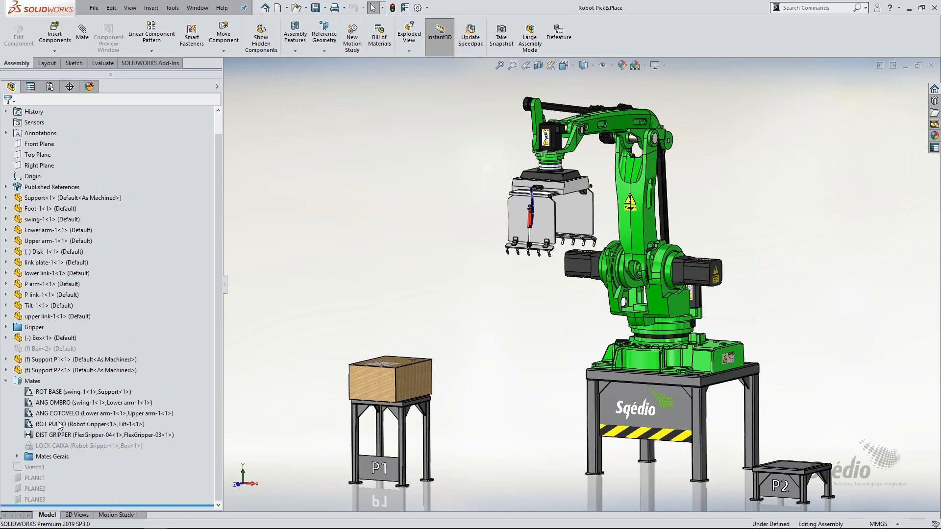
pyautogui.moveTo(59, 394)
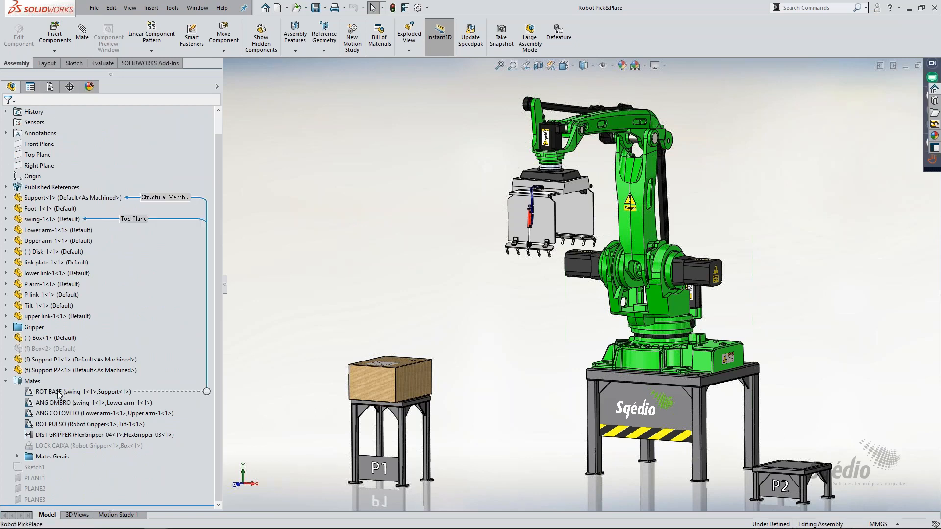
# Step: Examine which components the ROT PULSO, DIST GRIPPER and ROT BASE mates of the robot connect
pyautogui.click(54, 424)
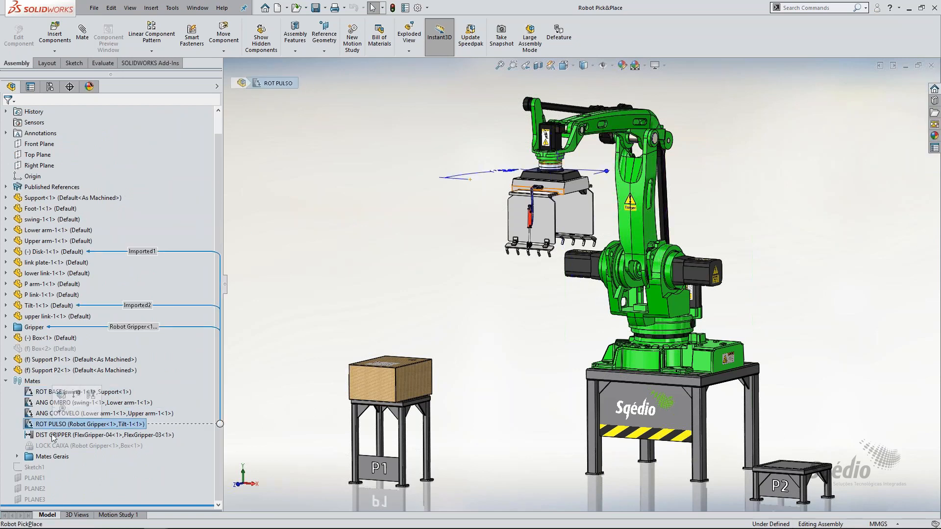
pyautogui.click(54, 435)
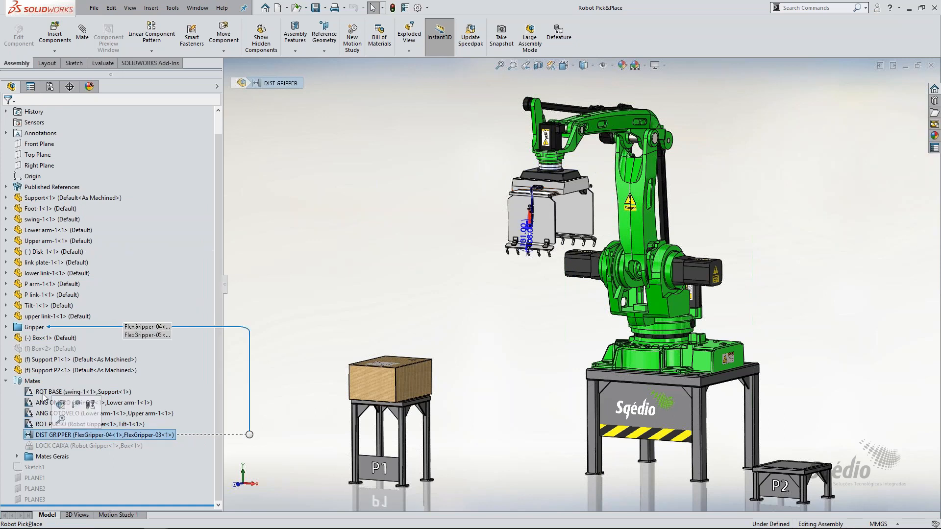
pyautogui.click(44, 393)
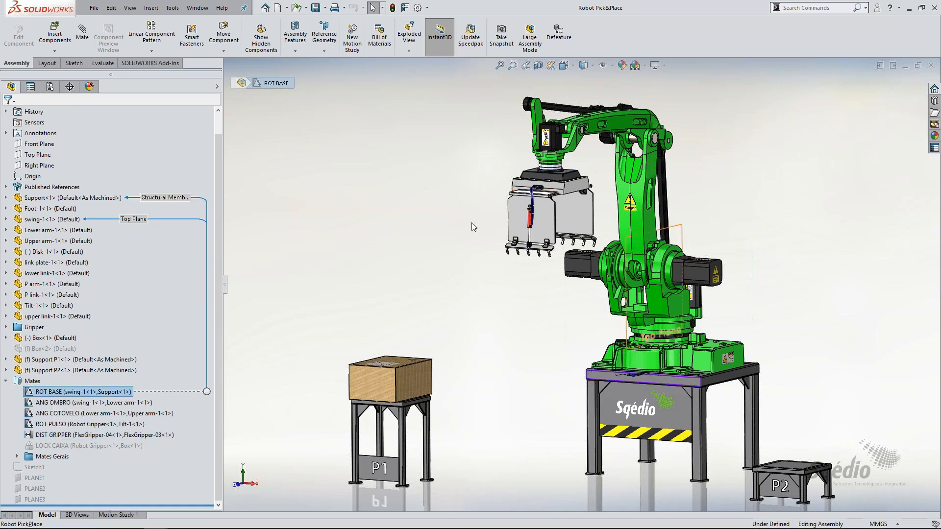
pyautogui.moveTo(471, 224); pyautogui.dragTo(463, 248, button='middle')
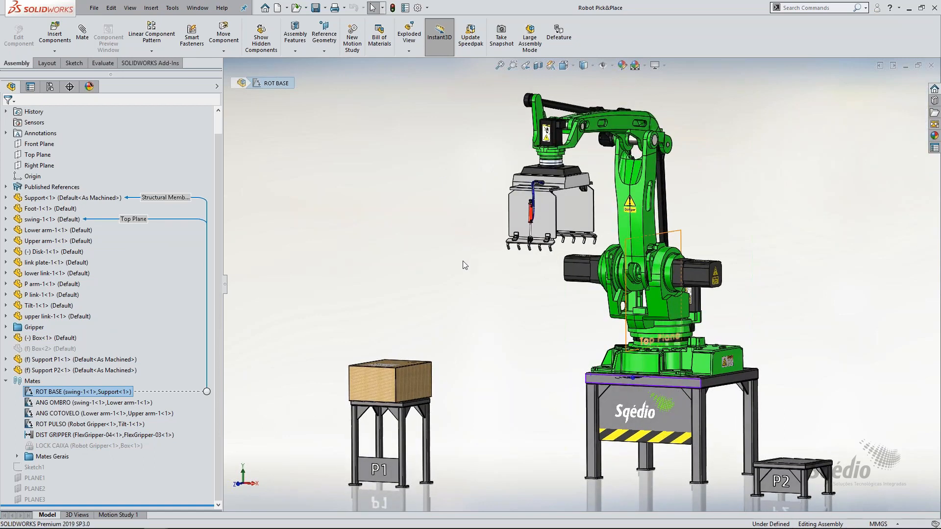
pyautogui.moveTo(457, 246); pyautogui.dragTo(461, 267, button='middle')
pyautogui.scroll(1, 492, 292)
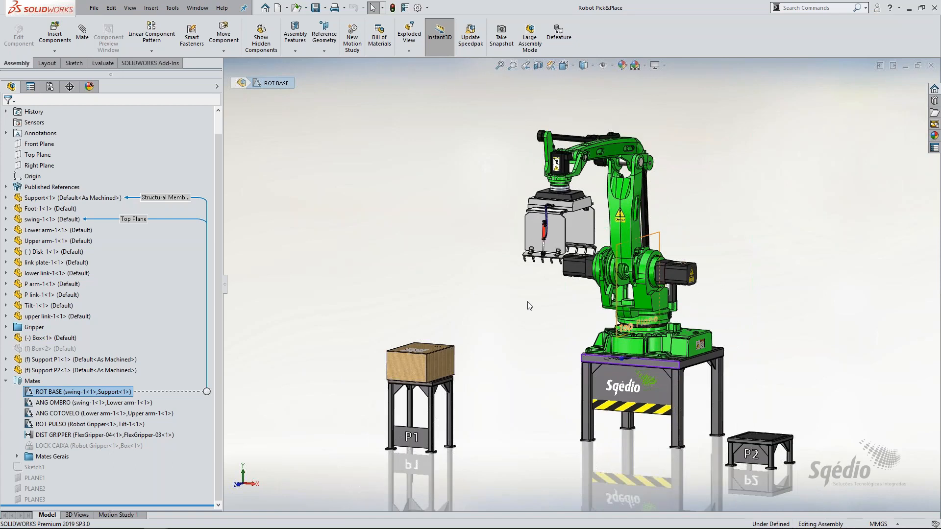
pyautogui.click(529, 306)
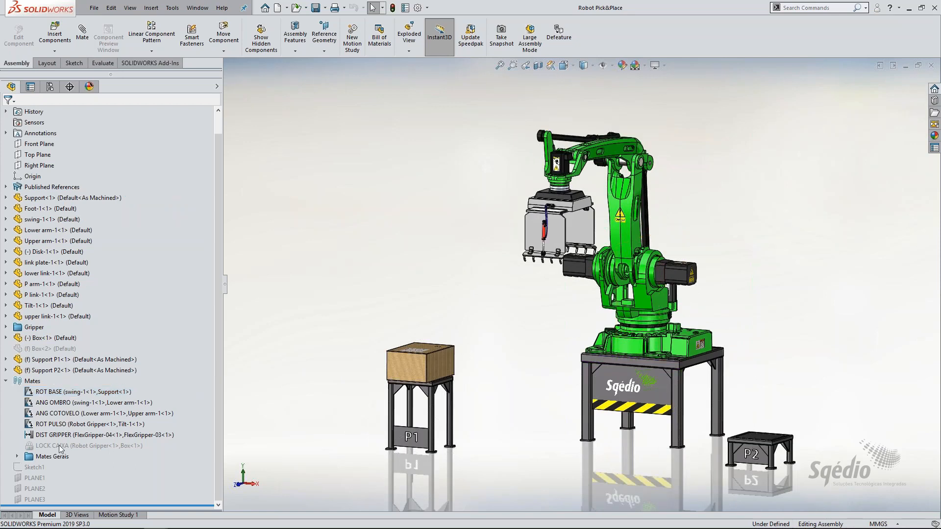
# Step: Look through the general mates in the Mates Gerais folder and collapse the folder again
pyautogui.click(17, 457)
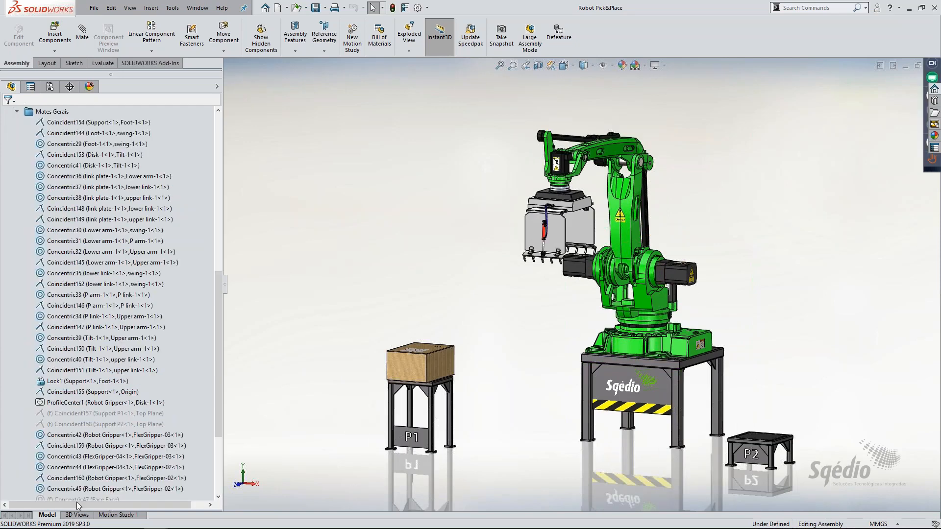
pyautogui.click(17, 114)
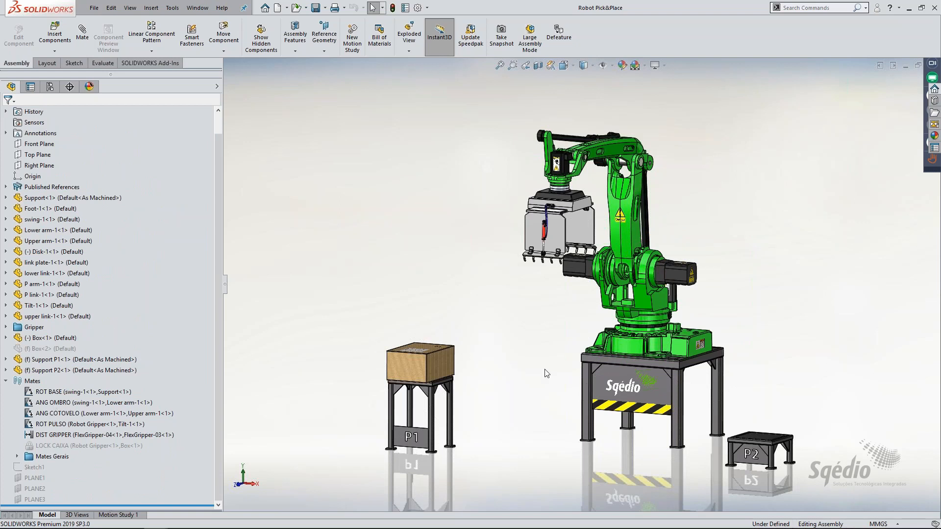
pyautogui.scroll(-2, 547, 373)
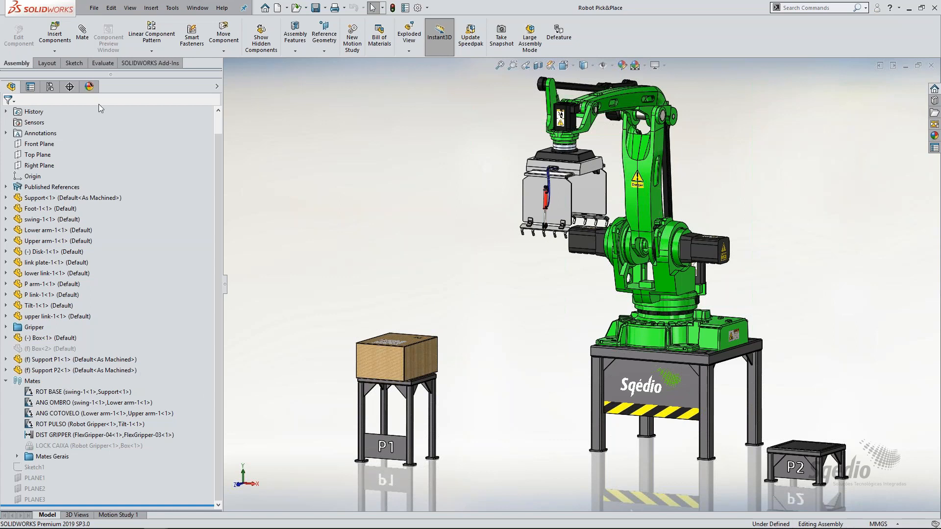
# Step: Start a Mate Controller and add the mates ROT BASE, ANG OMBRO, ANG COTOVELO, ROT PULSO and DIST GRIPPER
pyautogui.click(151, 8)
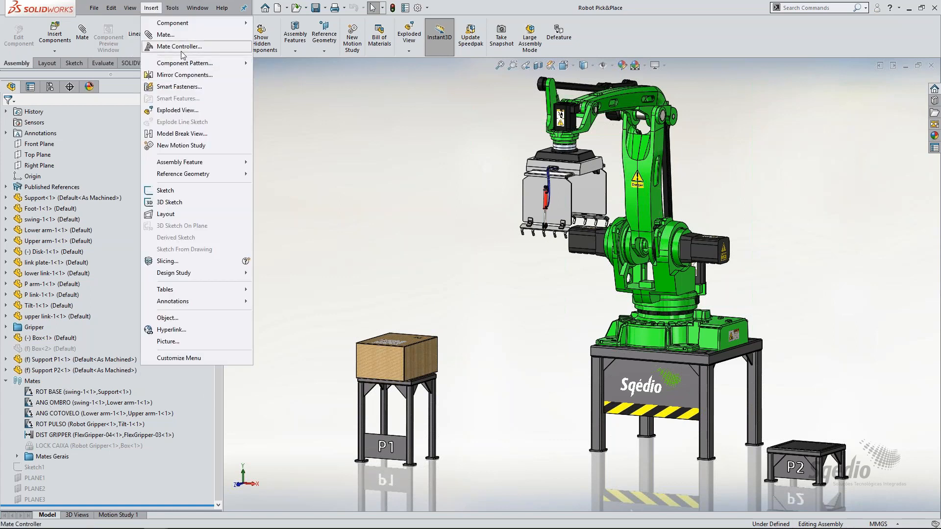
pyautogui.click(179, 46)
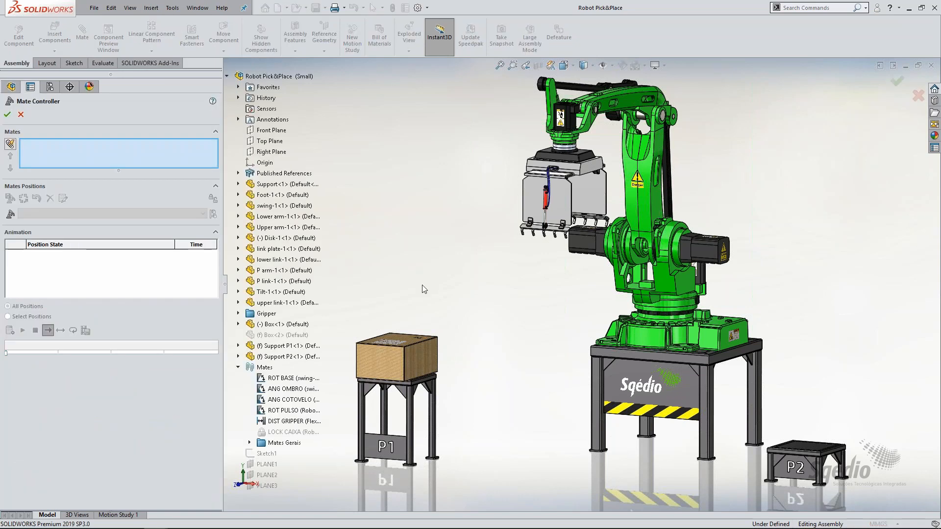
pyautogui.click(283, 379)
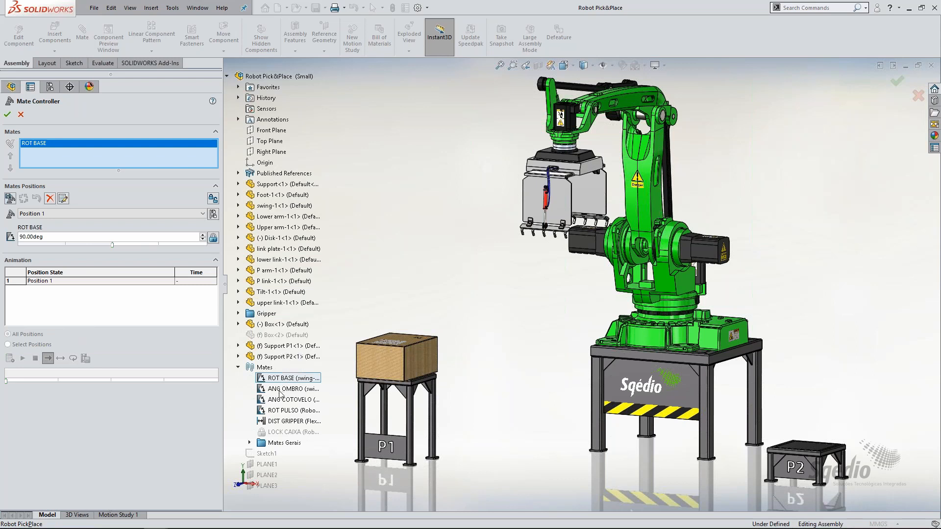
pyautogui.click(282, 389)
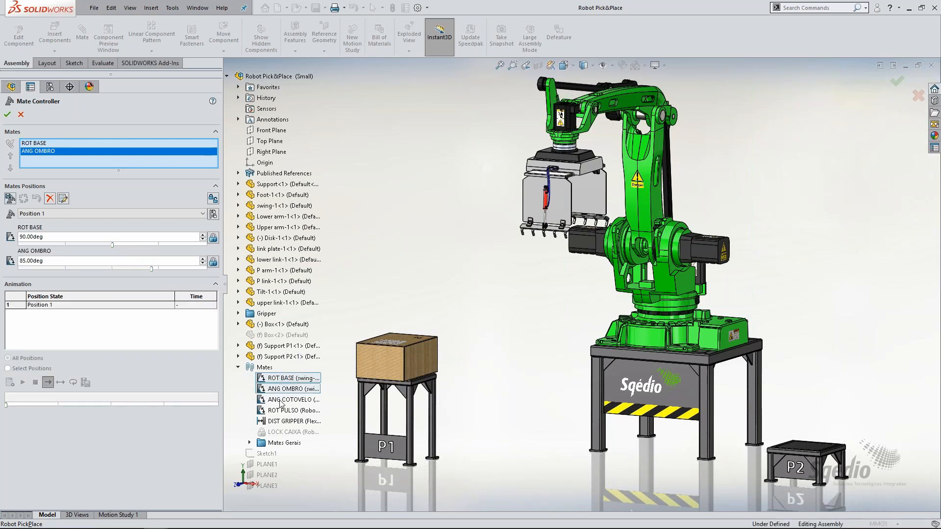
pyautogui.click(277, 401)
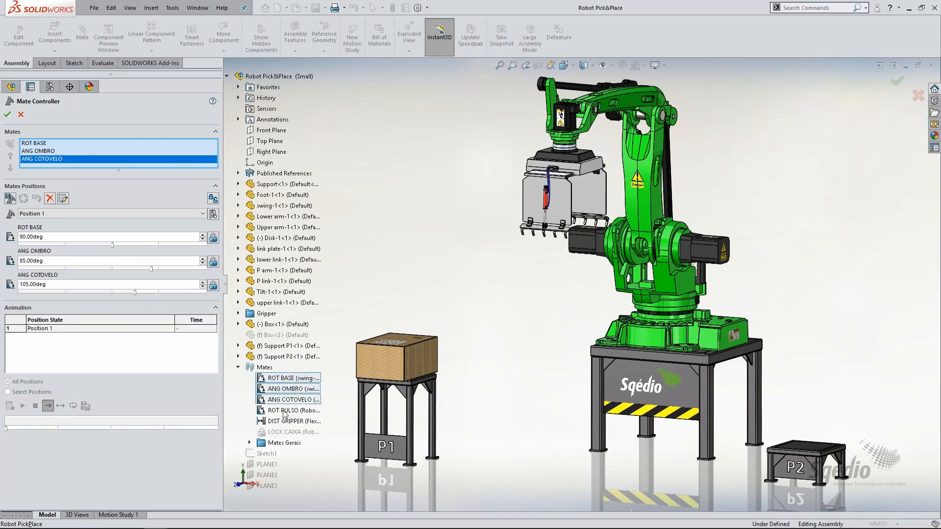
pyautogui.click(283, 413)
pyautogui.click(286, 422)
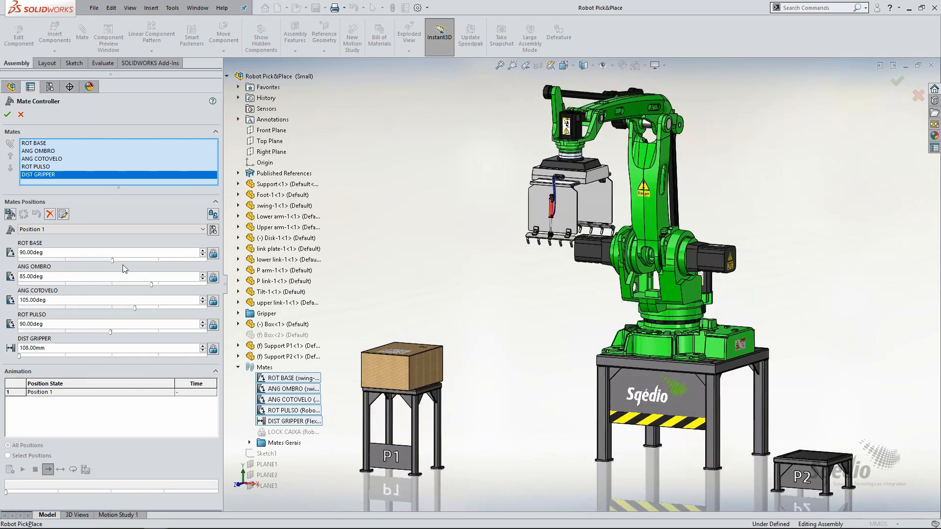
# Step: Test the arm's joints with ROT BASE at about 74°, ANG OMBRO at 68.8°, ANG COTOVELO at 105.6° and ROT PULSO at 63°
pyautogui.moveTo(113, 261); pyautogui.dragTo(97, 277)
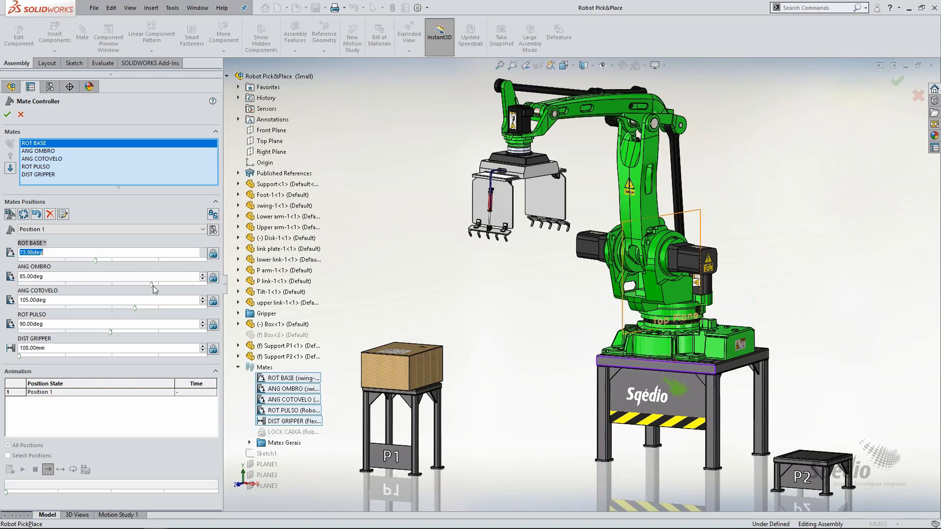
pyautogui.moveTo(152, 285); pyautogui.dragTo(177, 333)
pyautogui.moveTo(114, 342); pyautogui.dragTo(87, 349)
# Step: Test the gripper's fingers by varying the DIST GRIPPER distance and returning it to 108 mm
pyautogui.moveTo(20, 356); pyautogui.dragTo(272, 354)
pyautogui.moveTo(164, 361); pyautogui.dragTo(11, 373)
pyautogui.scroll(-5, 491, 259)
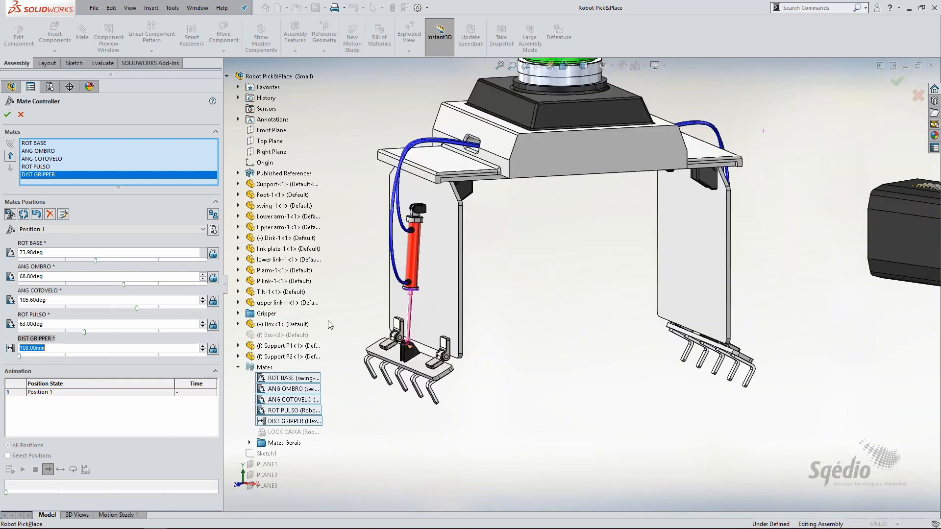
pyautogui.click(23, 358)
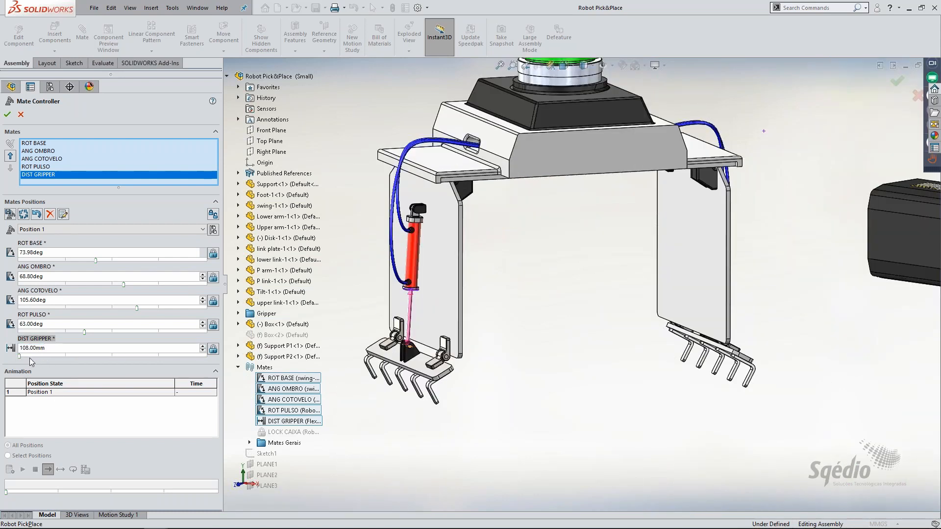
pyautogui.moveTo(22, 358); pyautogui.dragTo(39, 371)
# Step: Examine the whole robot cell with the box on table P1 and the placing table P2
pyautogui.scroll(8, 663, 260)
pyautogui.scroll(1, 731, 270)
pyautogui.scroll(-1, 743, 319)
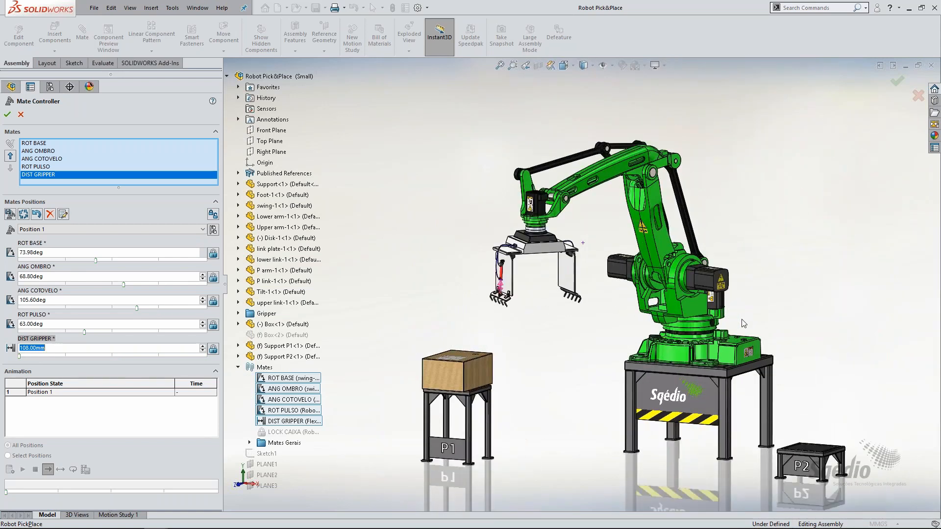
pyautogui.scroll(-1, 733, 376)
pyautogui.moveTo(732, 376); pyautogui.dragTo(724, 348, button='middle')
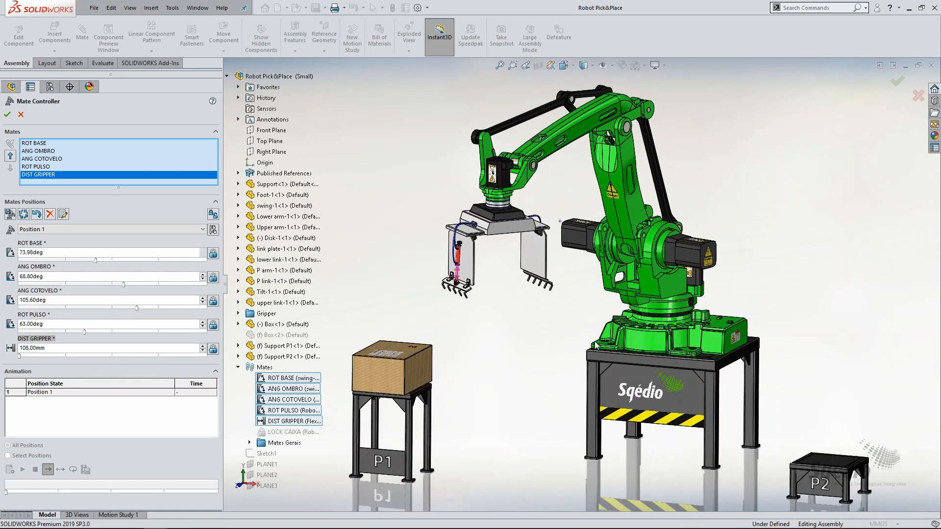
pyautogui.scroll(1, 722, 327)
pyautogui.scroll(-1, 761, 325)
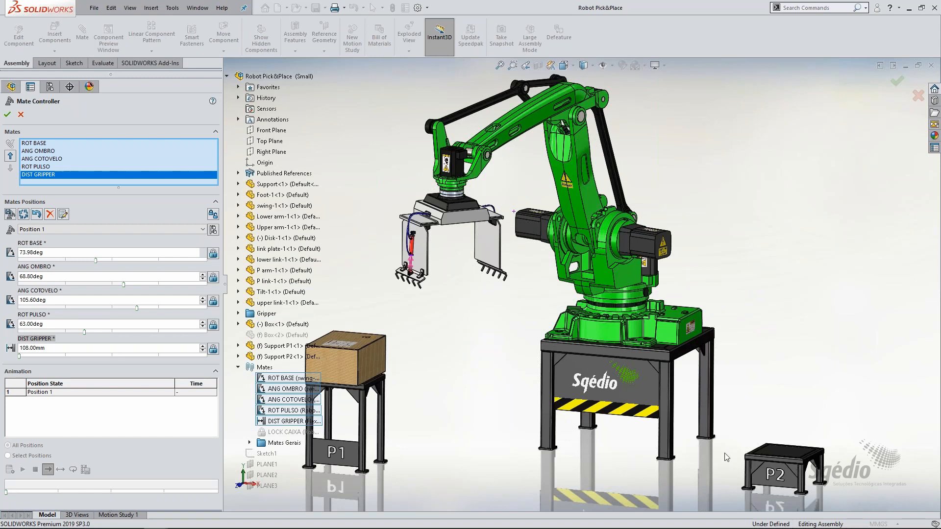
pyautogui.moveTo(519, 465); pyautogui.dragTo(521, 362, button='middle')
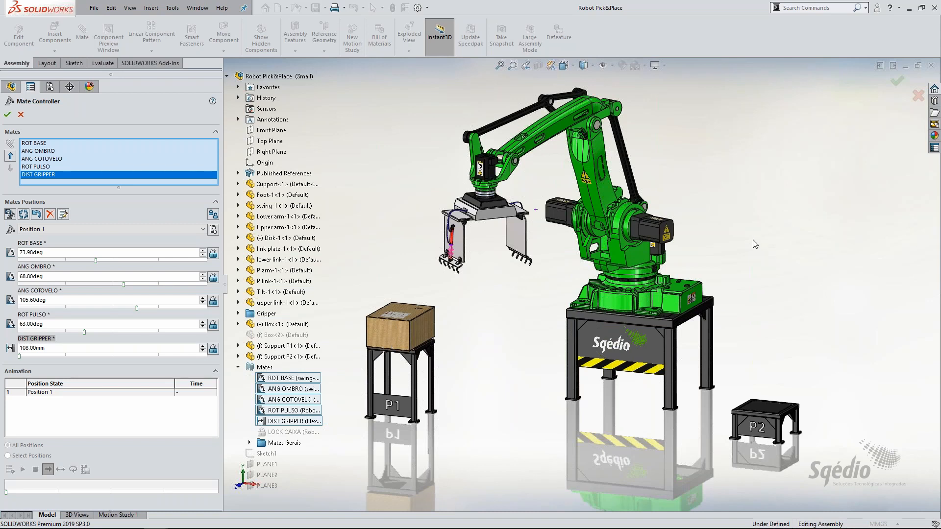
# Step: Reduce the SOLIDWORKS window to part of the screen and delete the saved mate position Position 1
pyautogui.click(922, 8)
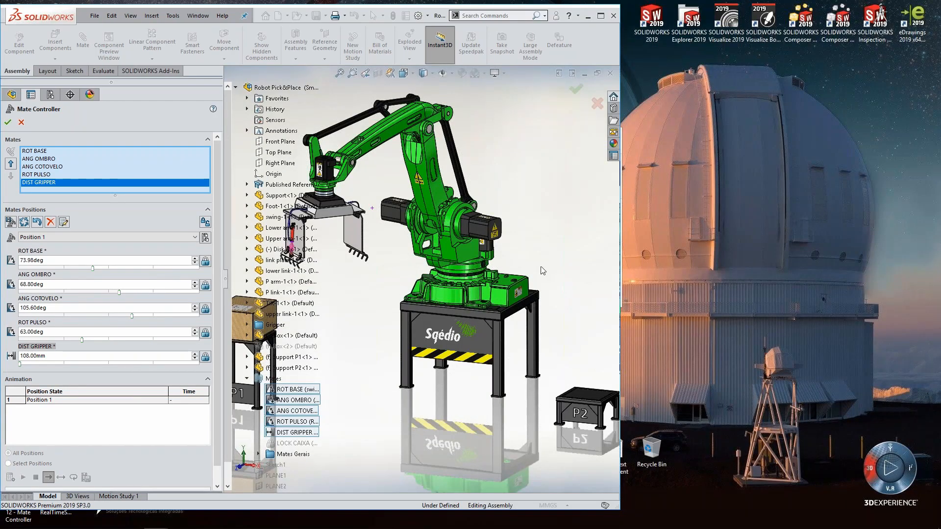
pyautogui.click(50, 222)
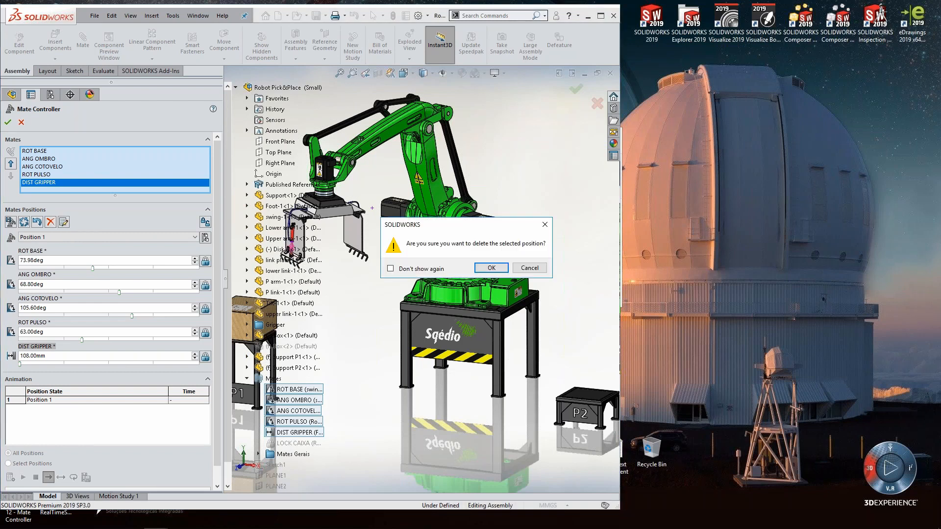
pyautogui.click(491, 269)
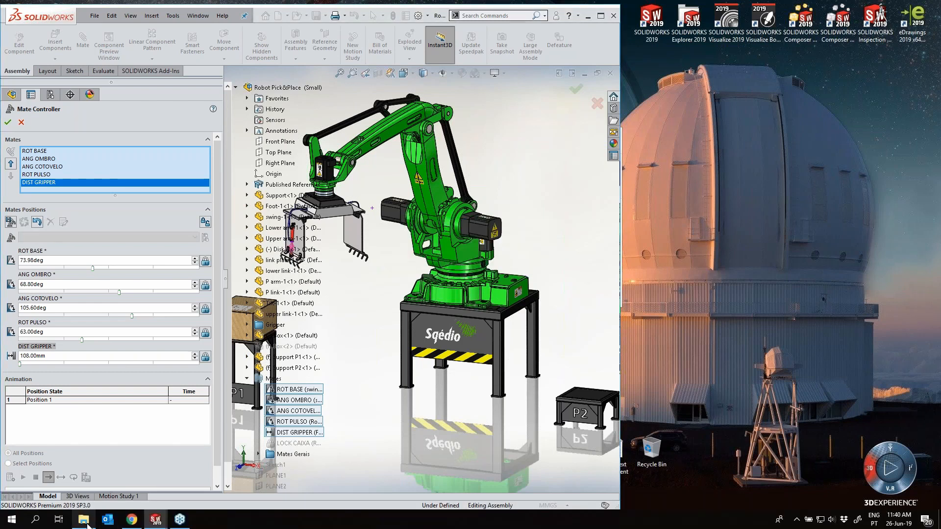
# Step: Open the Posições workbook in Excel and arrange its window beside the SOLIDWORKS window so the position table is readable
pyautogui.click(85, 520)
pyautogui.doubleClick(260, 254)
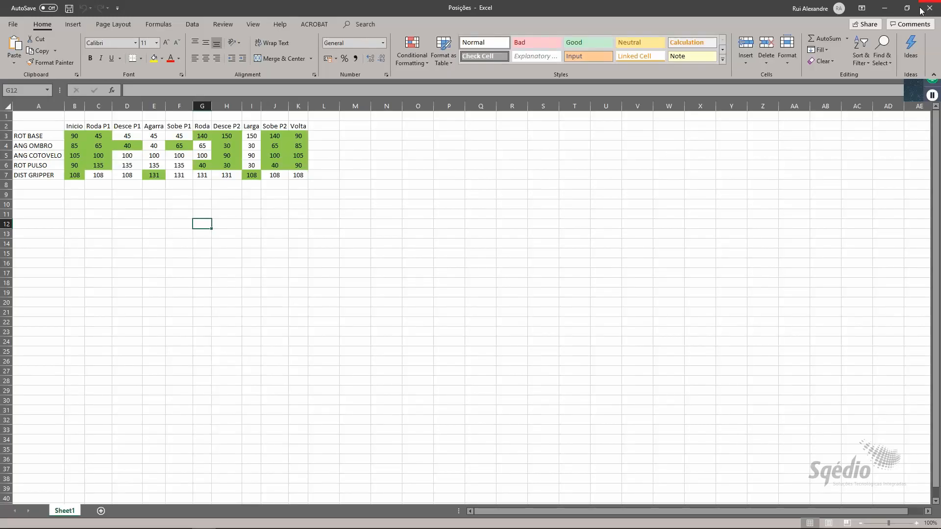
pyautogui.click(907, 8)
pyautogui.moveTo(643, 152); pyautogui.dragTo(768, 162)
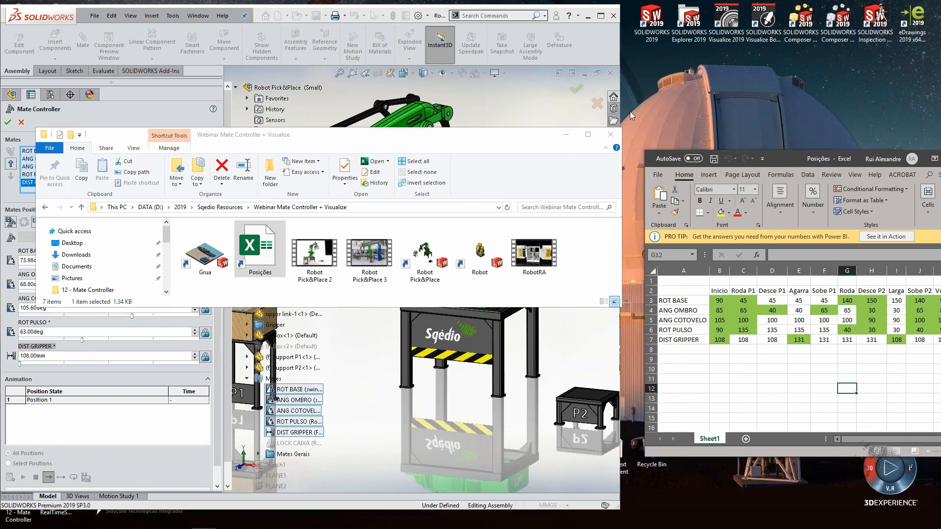
pyautogui.moveTo(621, 75); pyautogui.dragTo(657, 85)
pyautogui.moveTo(784, 161)
pyautogui.mouseDown()
pyautogui.moveTo(791, 160)
pyautogui.moveTo(781, 159)
pyautogui.mouseUp()
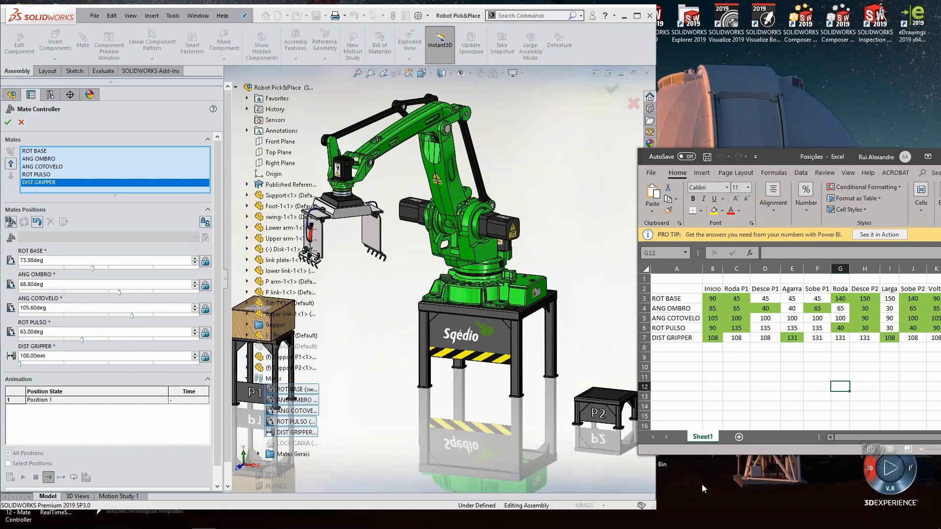
pyautogui.moveTo(769, 155); pyautogui.dragTo(766, 156)
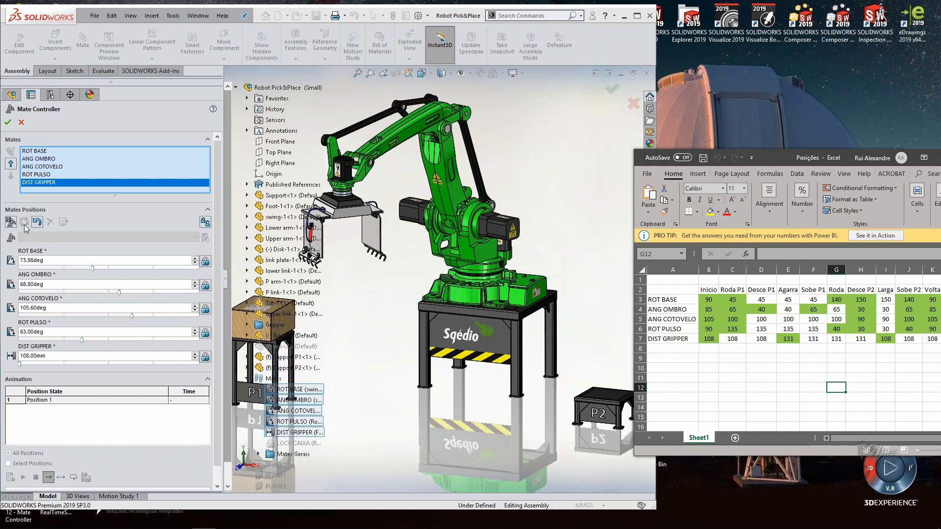
# Step: Set the start pose with ROT BASE at 90°, ANG OMBRO at 85°, ANG COTOVELO at 105° and ROT PULSO at 90°
pyautogui.click(81, 261)
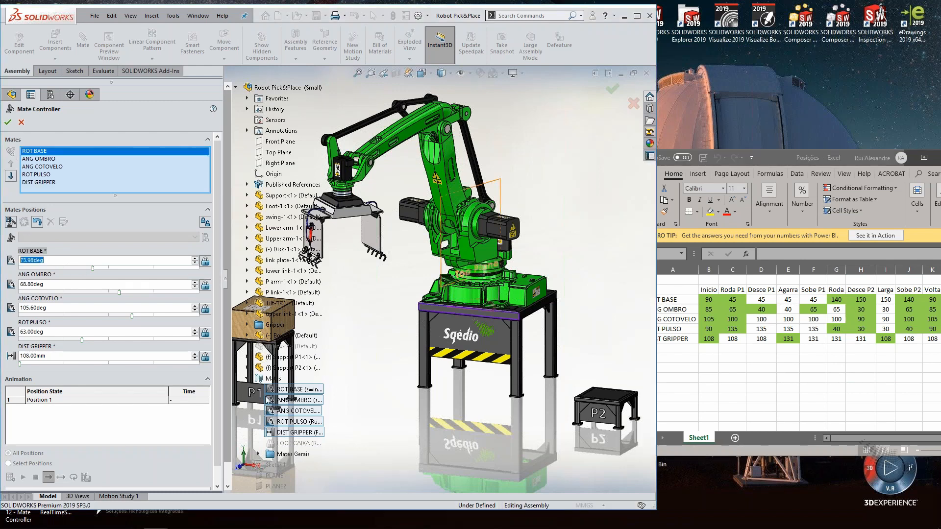
pyautogui.write('90')
pyautogui.press('Tab')
pyautogui.write('85')
pyautogui.press('Tab')
pyautogui.write('10')
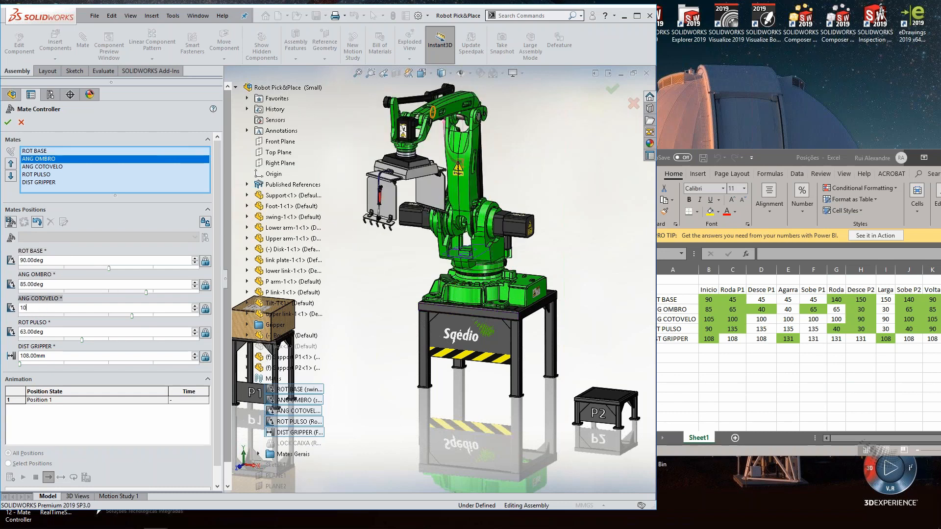
pyautogui.press('Tab')
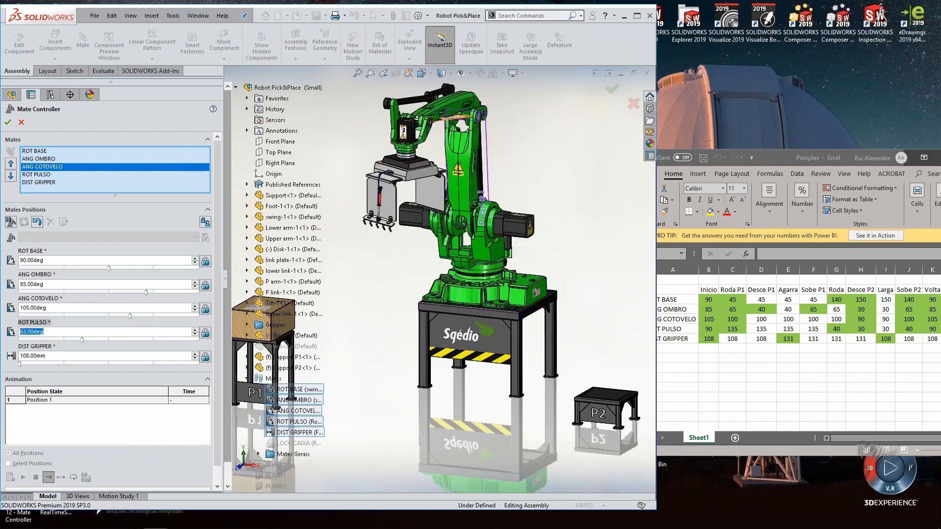
pyautogui.write('90')
pyautogui.press('Tab')
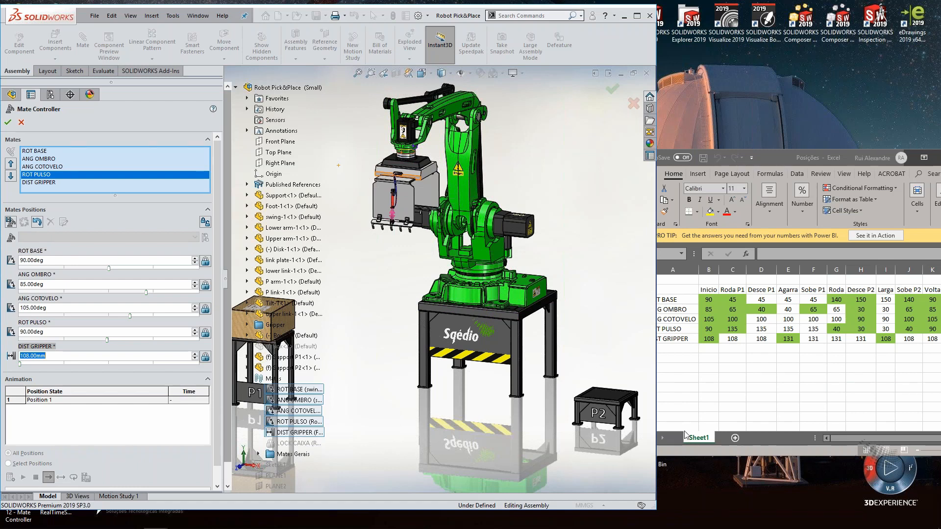
# Step: Save the current mate values as a new position named Inicio
pyautogui.click(10, 223)
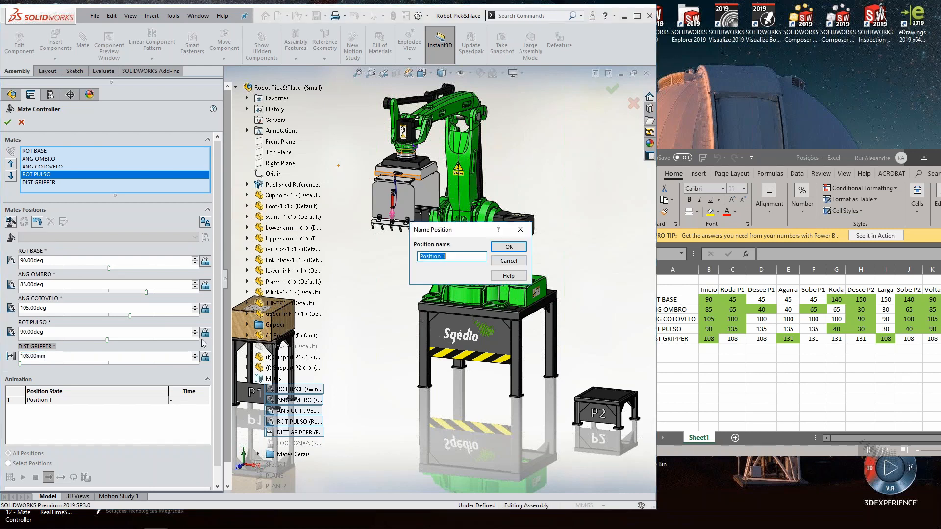
pyautogui.write('Inicio')
pyautogui.click(509, 247)
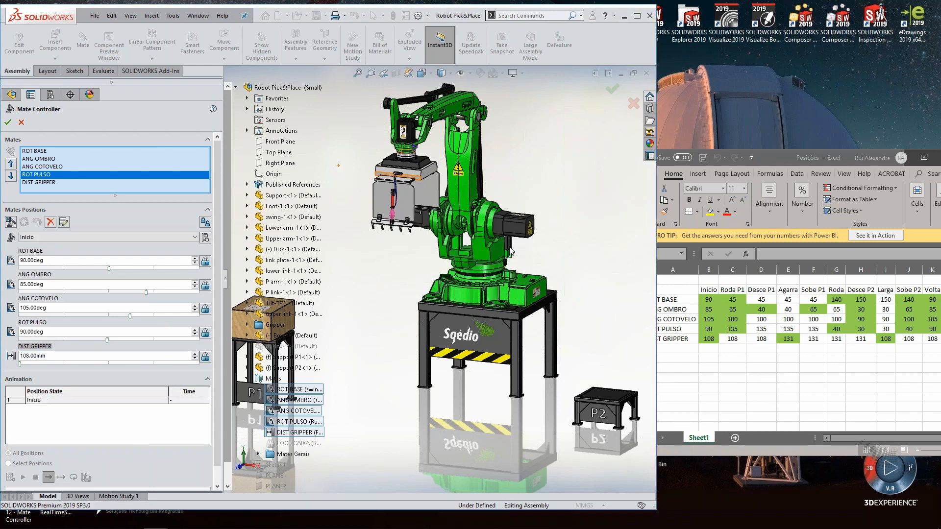
# Step: Set ROT BASE to 45°, ANG OMBRO to 65°, ANG COTOVELO to 100° and ROT PULSO to 135°
pyautogui.click(90, 269)
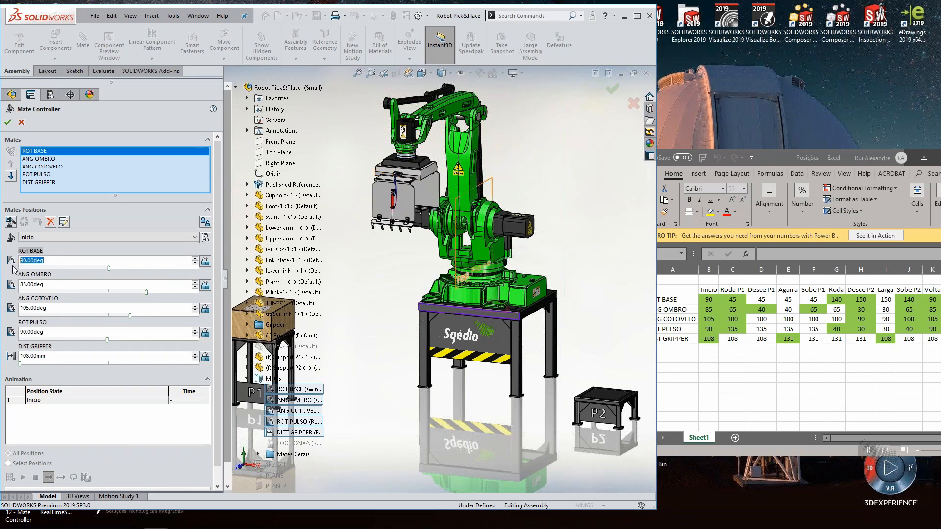
pyautogui.write('45')
pyautogui.press('Tab')
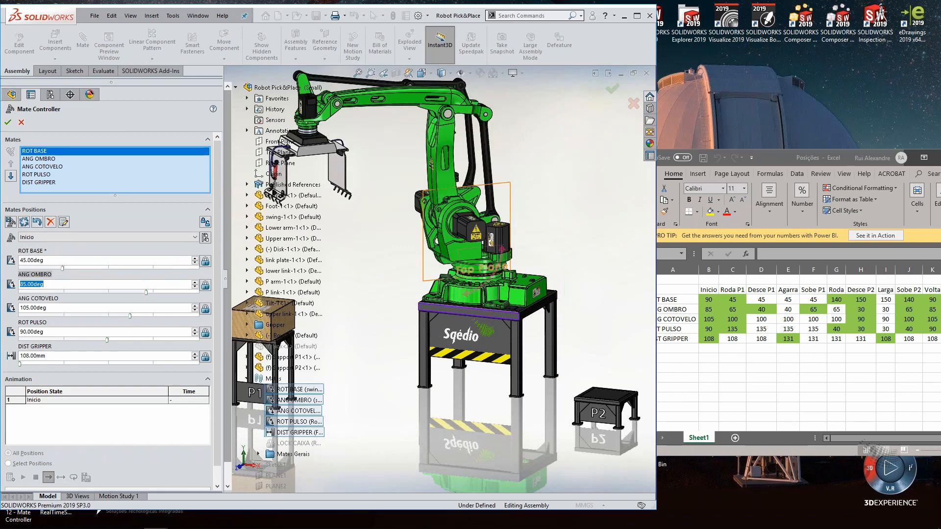
pyautogui.write('65')
pyautogui.press('Tab')
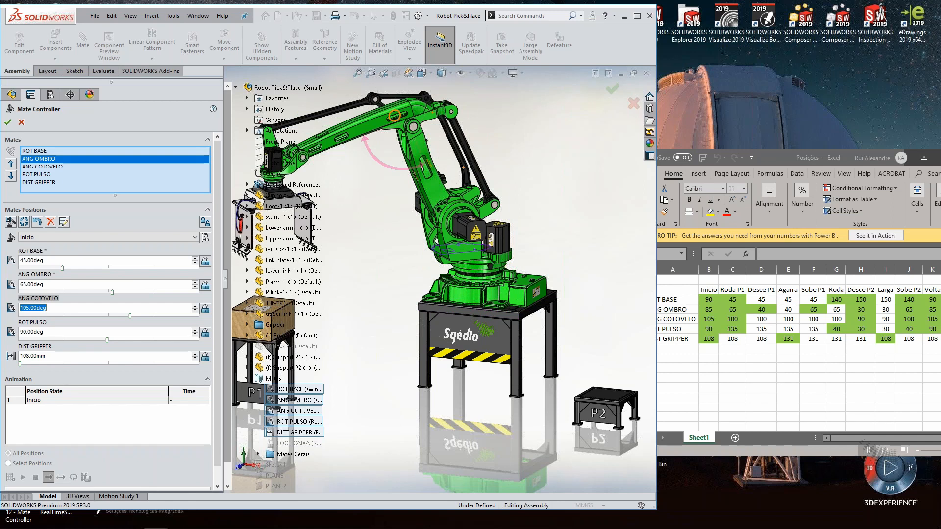
pyautogui.write('100')
pyautogui.press('Tab')
pyautogui.write('135')
pyautogui.press('Tab')
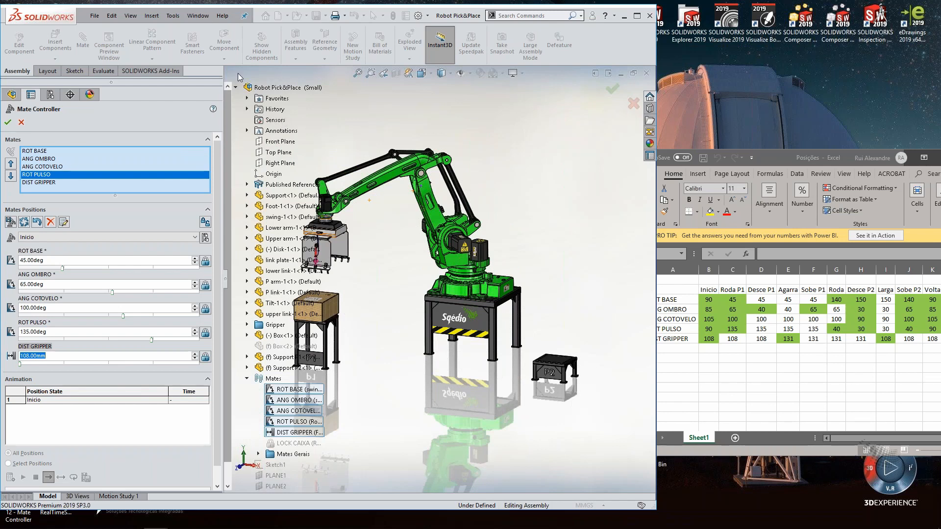
# Step: Collapse the assembly's feature tree and save the current mate values as a new position named Roda P1
pyautogui.click(236, 89)
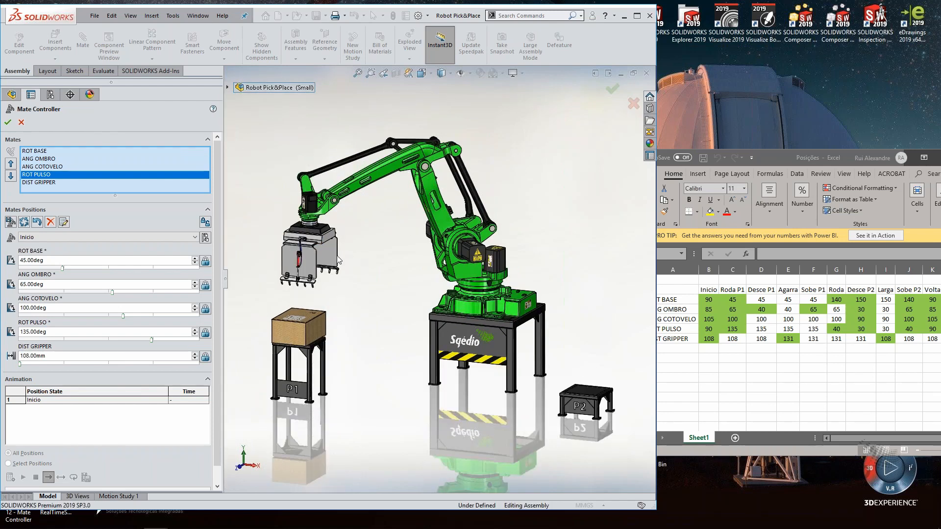
pyautogui.click(10, 222)
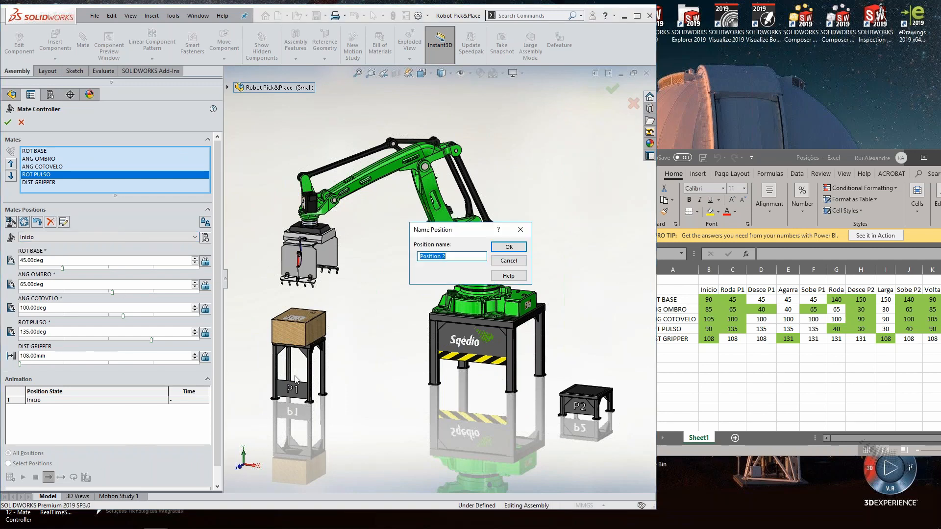
pyautogui.write('Roda P1')
pyautogui.press('Return')
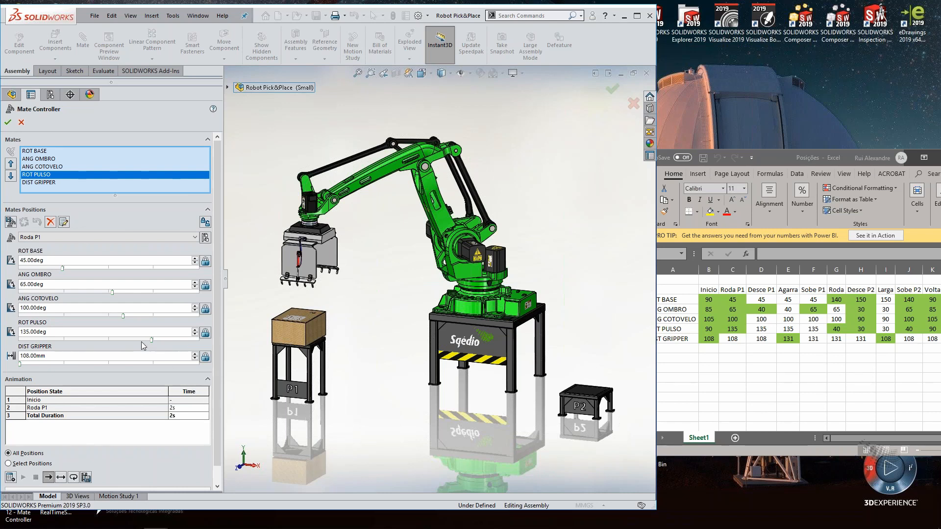
# Step: Set ANG OMBRO to 40° and save the pose as a new position named Desce P1
pyautogui.click(73, 285)
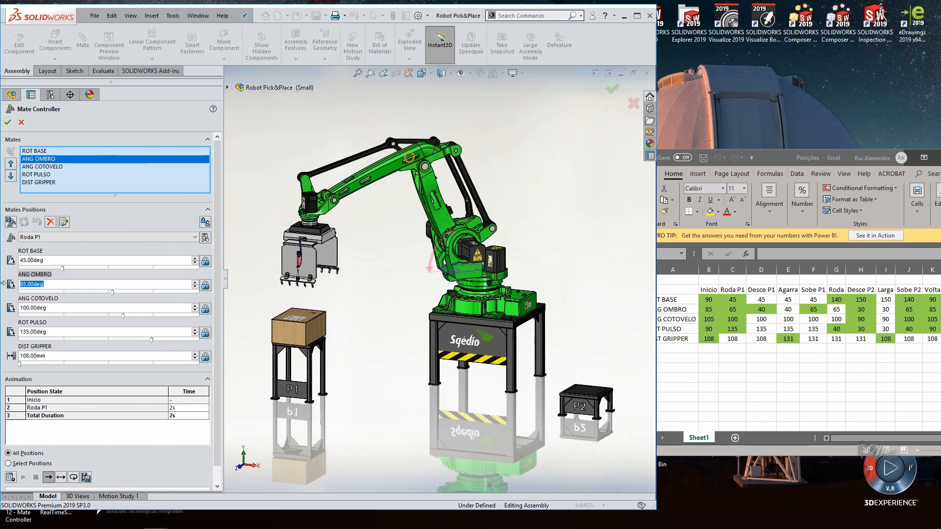
pyautogui.write('40')
pyautogui.press('Return')
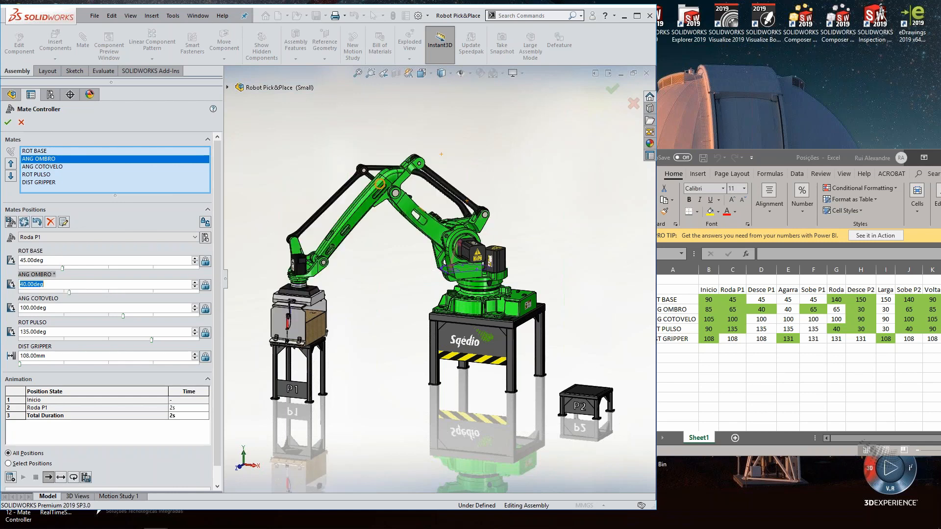
pyautogui.click(23, 222)
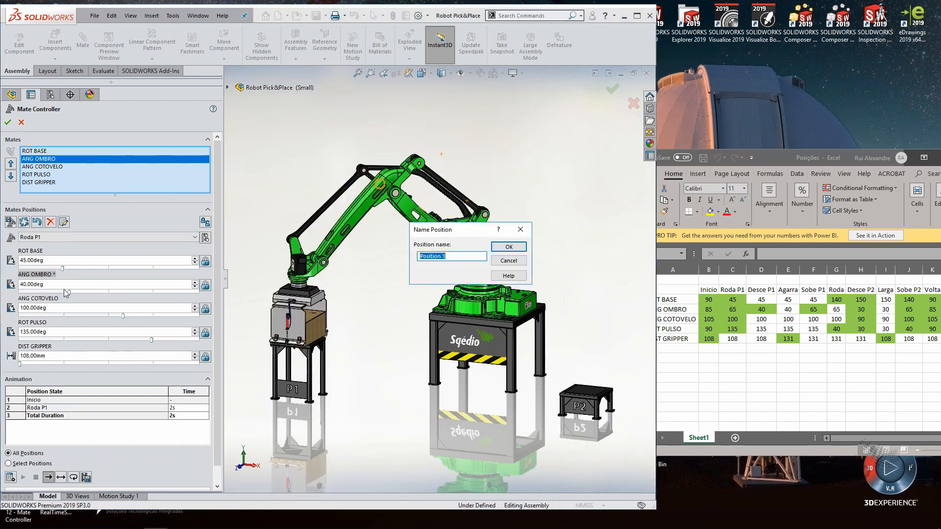
pyautogui.write('Desce P1')
pyautogui.press('Return')
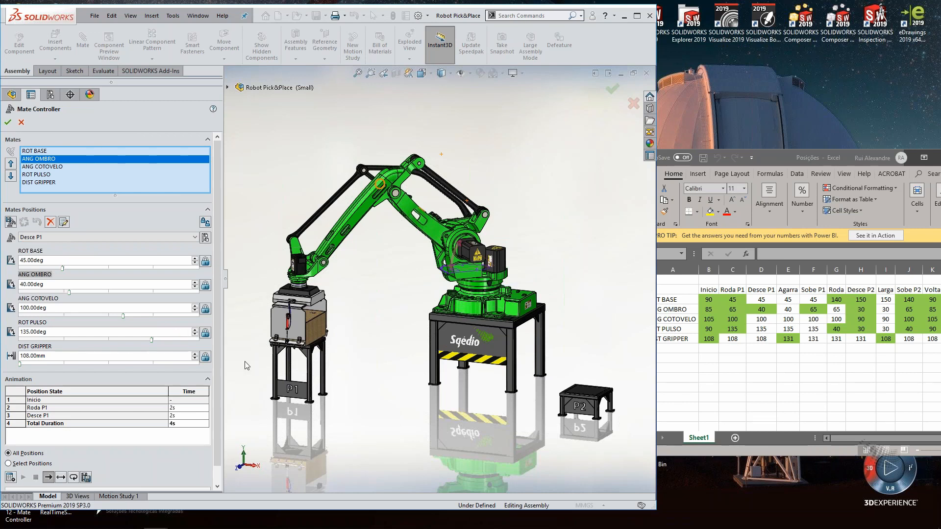
# Step: Close the gripper by setting DIST GRIPPER to 131 mm and save the pose as a new position named Agarra
pyautogui.scroll(-5, 296, 353)
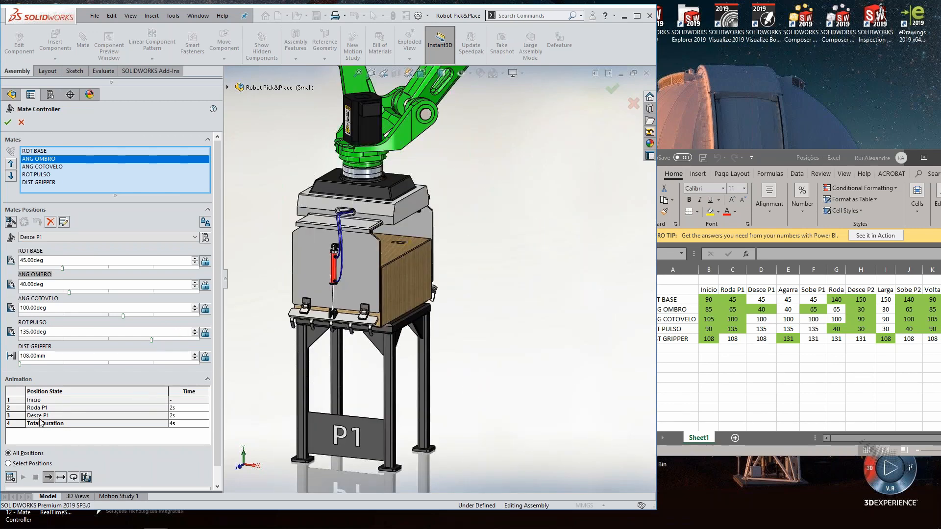
pyautogui.moveTo(19, 363); pyautogui.dragTo(197, 363)
pyautogui.click(15, 220)
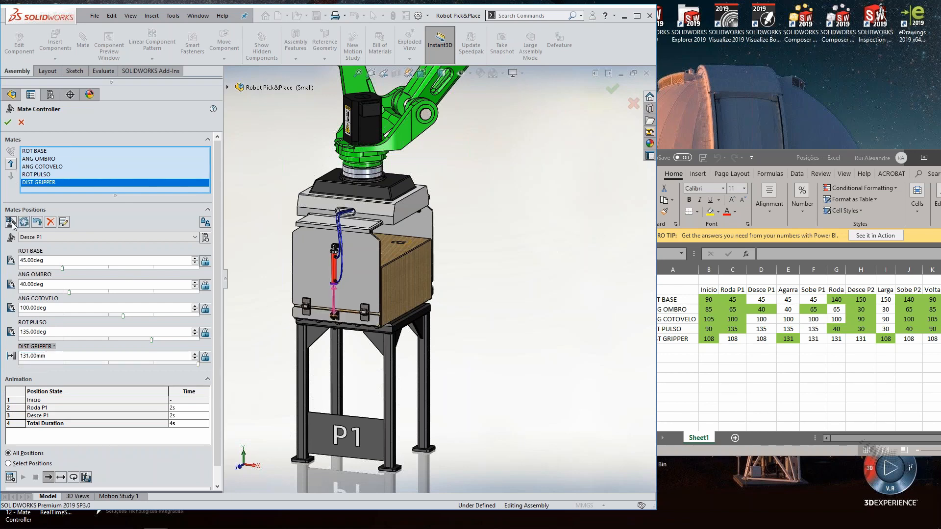
pyautogui.write('Aga')
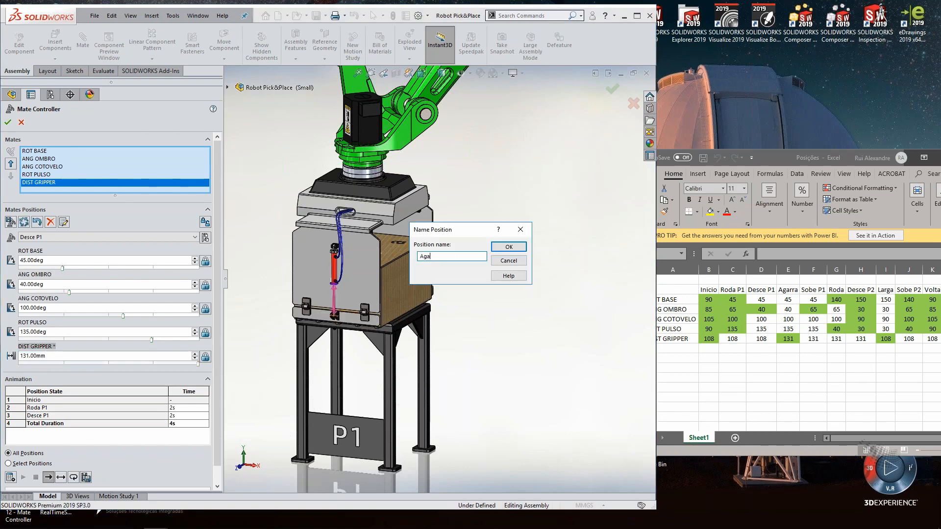
pyautogui.write('rra')
pyautogui.click(507, 248)
# Step: Raise the arm by setting ANG OMBRO to 65° and save the pose as a new position named Sobe P1
pyautogui.scroll(5, 584, 245)
pyautogui.scroll(-2, 572, 237)
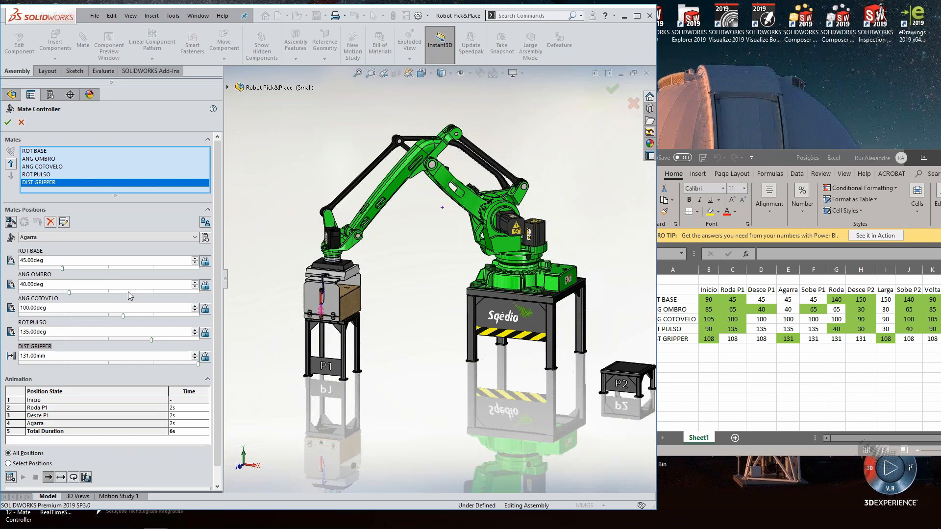
pyautogui.doubleClick(51, 284)
pyautogui.write('65')
pyautogui.press('Return')
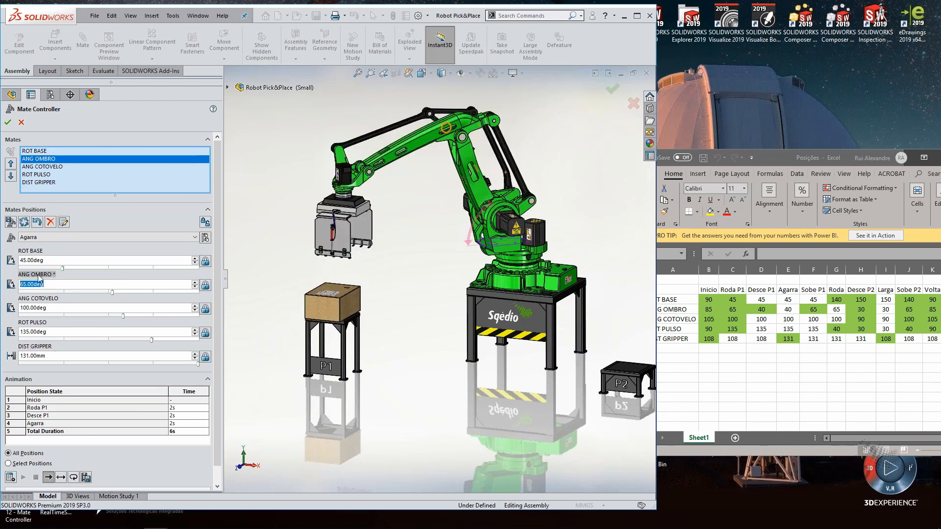
pyautogui.click(11, 222)
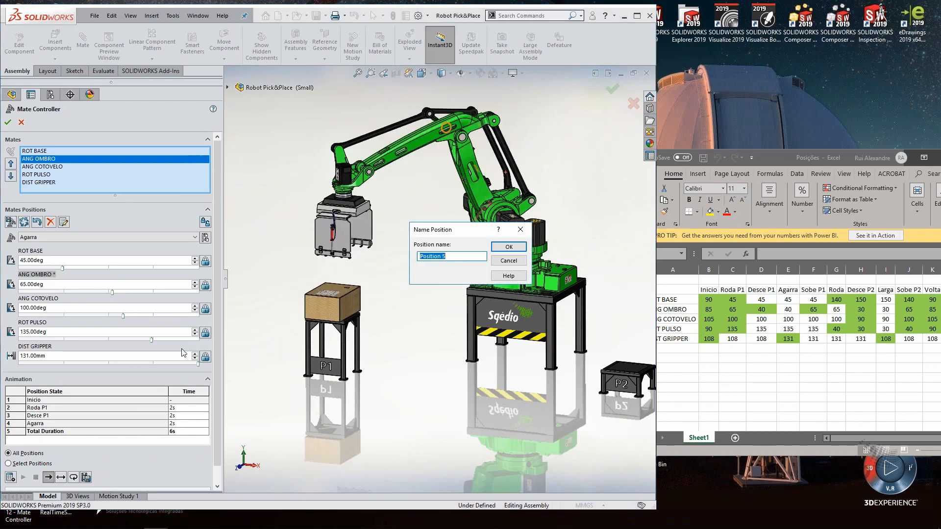
pyautogui.write('Sobe P1')
pyautogui.press('Return')
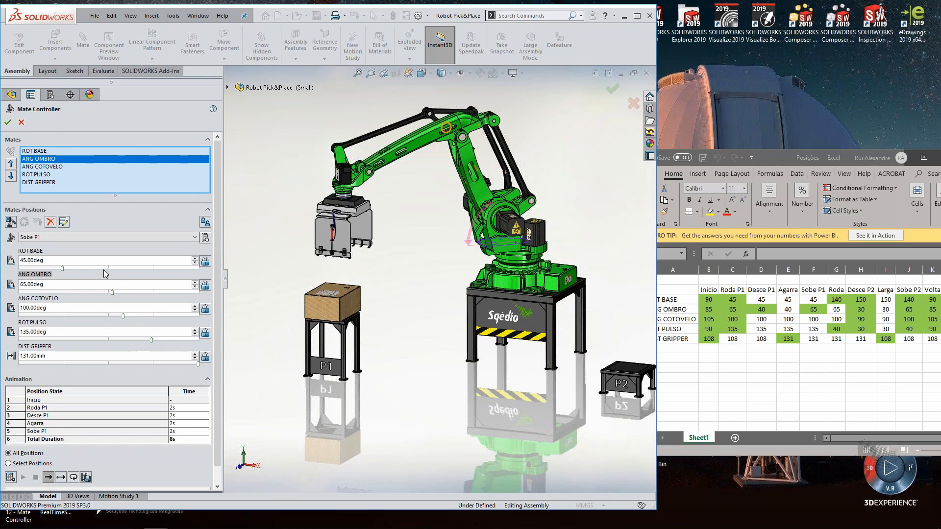
# Step: Turn the robot towards table P2 with ROT BASE at 140° and ROT PULSO at 40°
pyautogui.doubleClick(68, 260)
pyautogui.write('140')
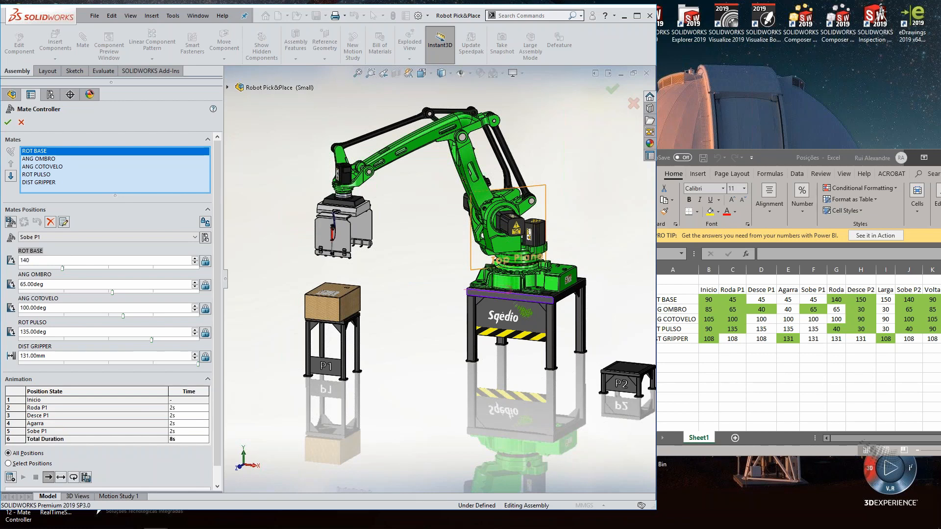
pyautogui.press('Tab')
pyautogui.press('Tab')
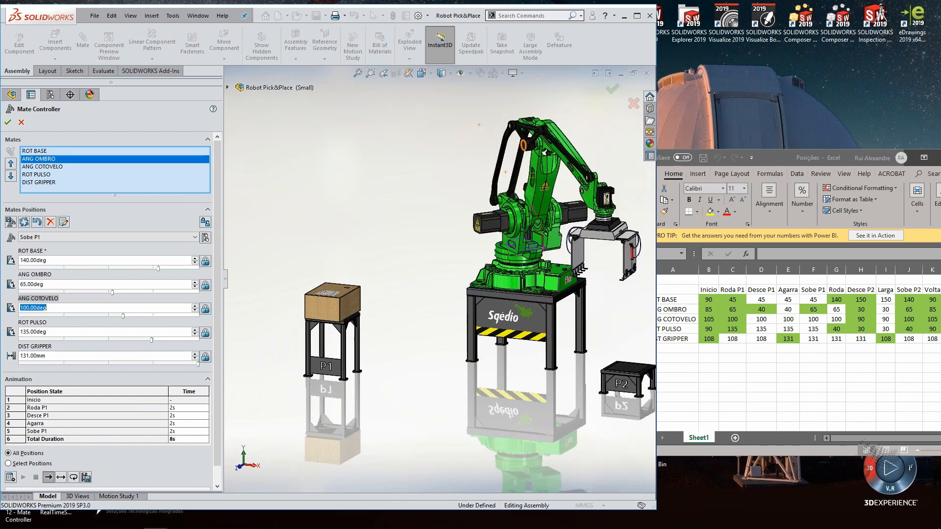
pyautogui.press('Tab')
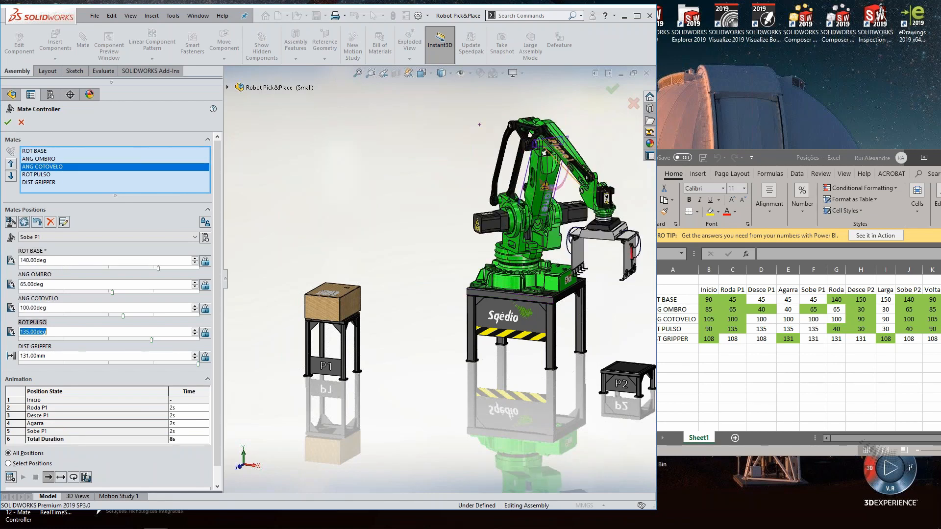
pyautogui.write('40')
pyautogui.press('Tab')
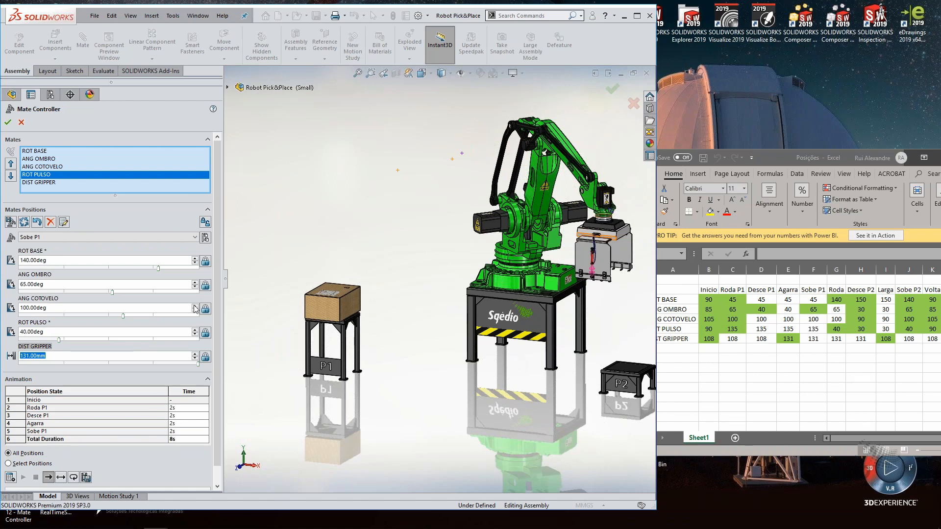
# Step: Save the current mate values as a new position named Roda
pyautogui.click(10, 222)
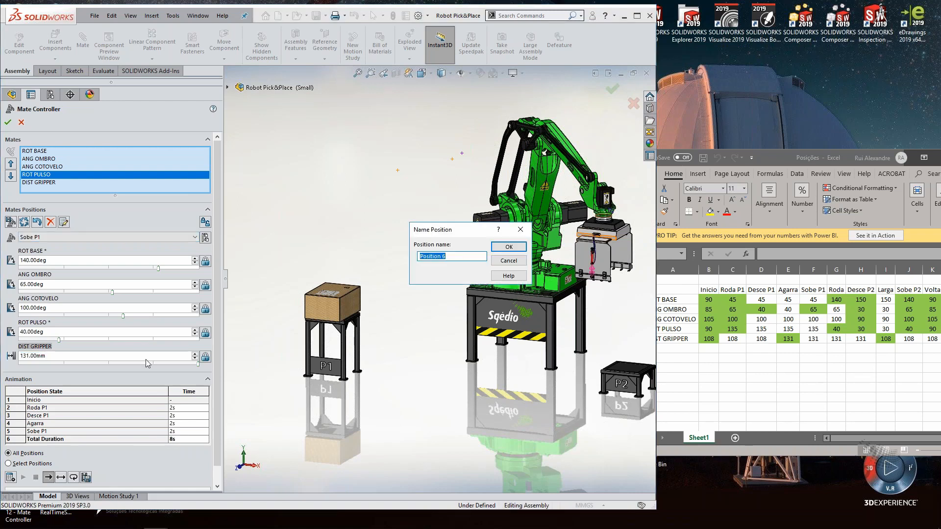
pyautogui.write('Roda')
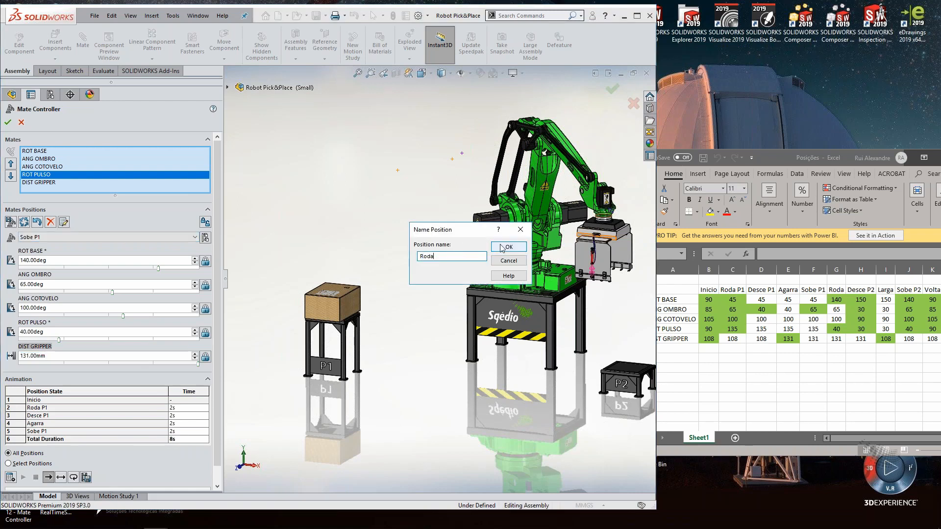
pyautogui.click(509, 247)
# Step: Lower the gripper onto table P2 with ROT BASE at 150°, ANG OMBRO at 30°, ANG COTOVELO at 90° and ROT PULSO at 30°
pyautogui.scroll(-2, 625, 309)
pyautogui.scroll(-1, 625, 309)
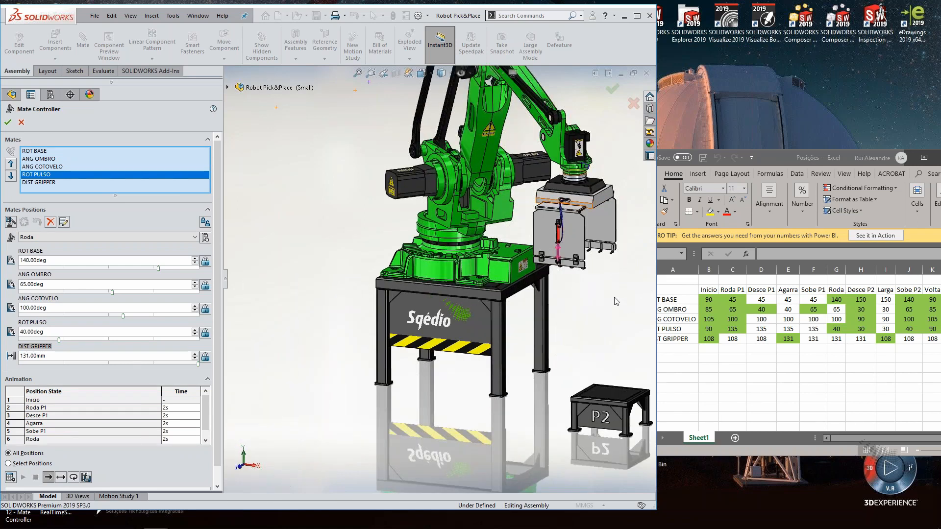
pyautogui.scroll(1, 616, 288)
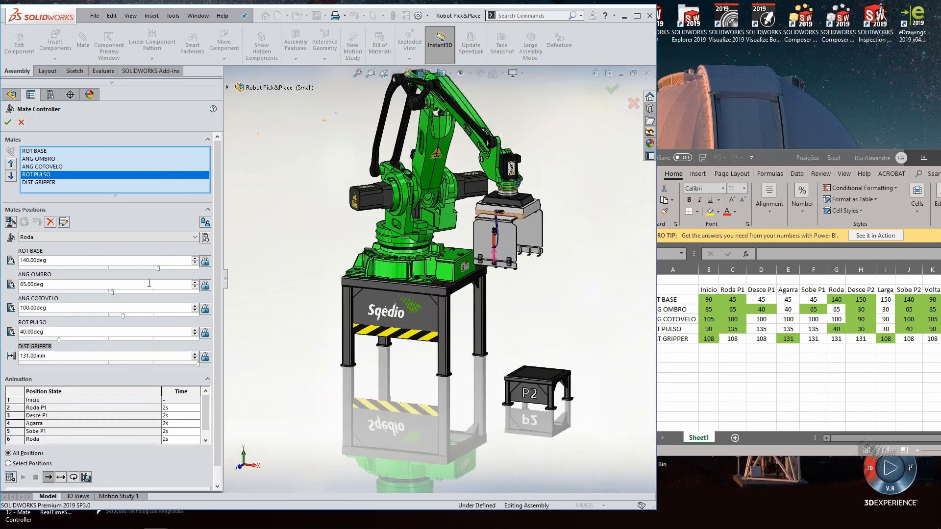
pyautogui.click(39, 260)
pyautogui.write('150')
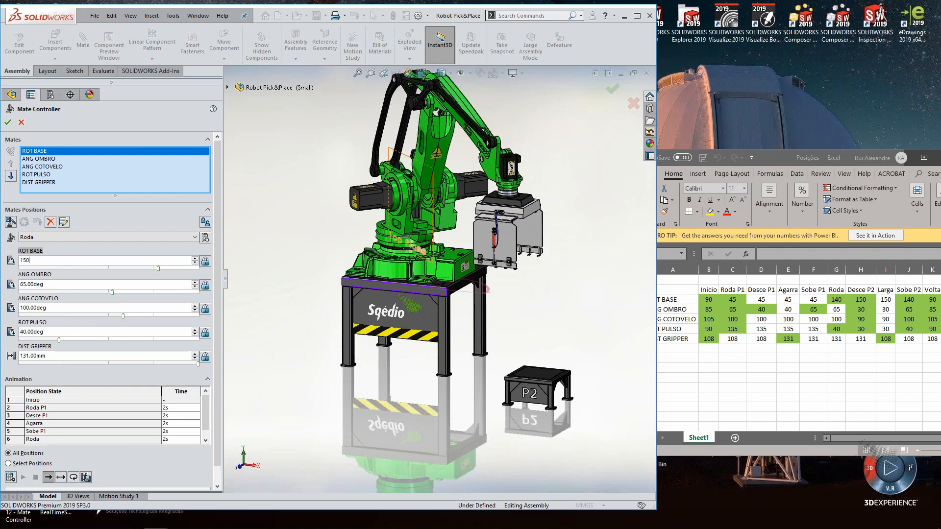
pyautogui.press('Tab')
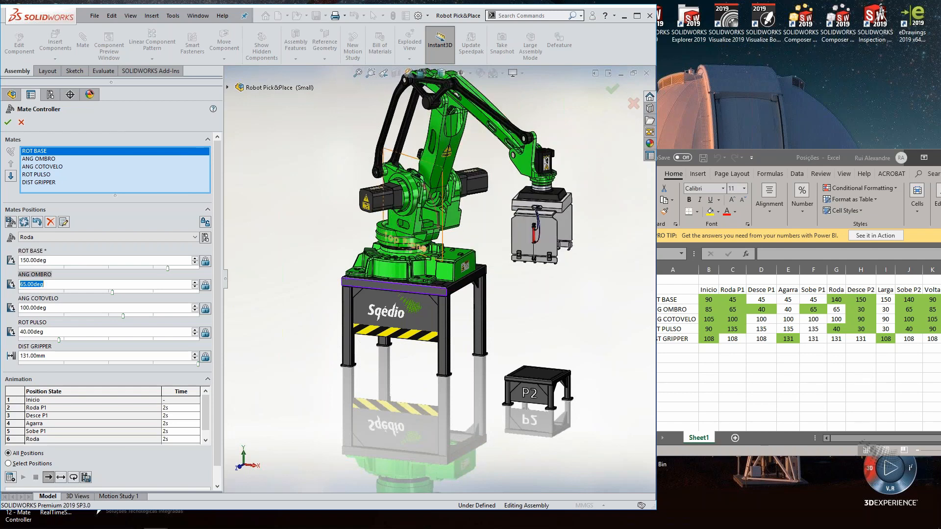
pyautogui.write('30')
pyautogui.press('Tab')
pyautogui.write('90')
pyautogui.press('Tab')
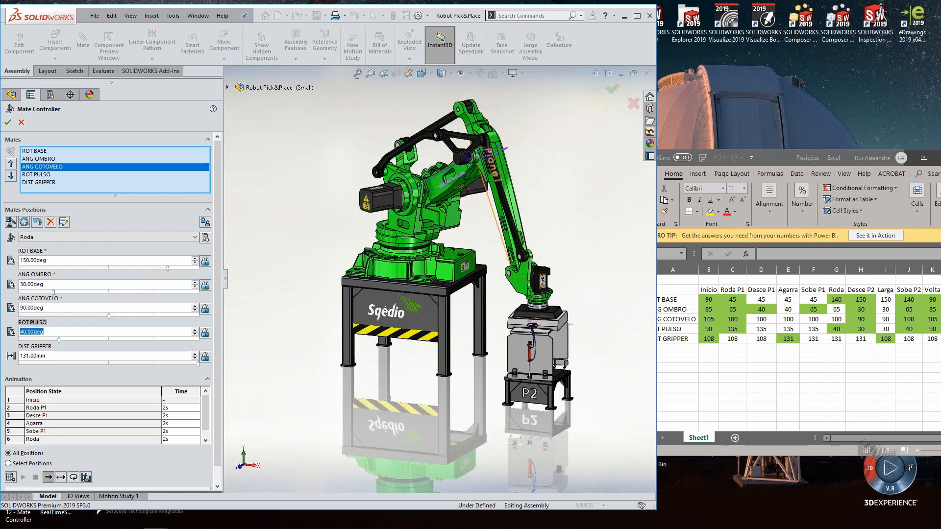
pyautogui.write('30')
pyautogui.press('Tab')
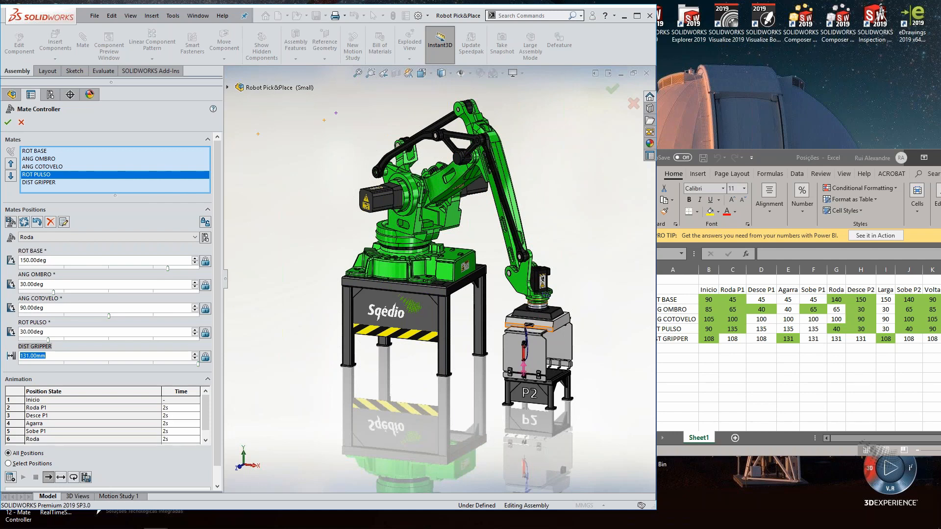
# Step: Save the current mate values as a new position named Desce P2
pyautogui.click(10, 223)
pyautogui.write('Desce P2')
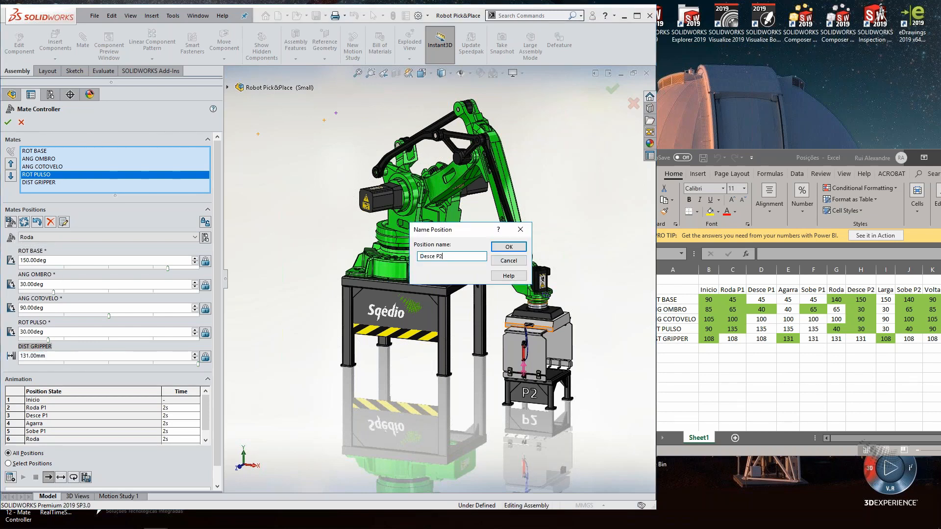
pyautogui.press('Return')
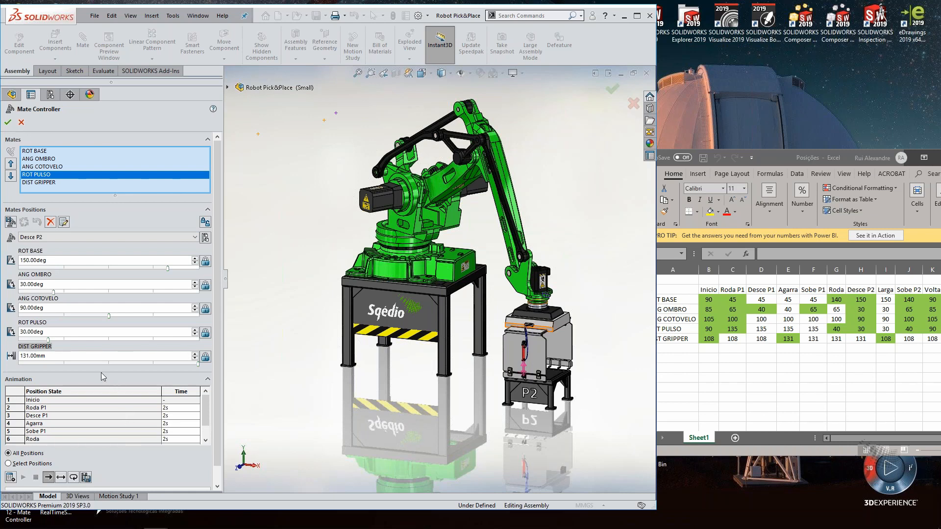
# Step: Open the gripper by setting DIST GRIPPER to 108 mm and save the pose as a new position named Larga
pyautogui.moveTo(198, 364); pyautogui.dragTo(3, 363)
pyautogui.click(11, 223)
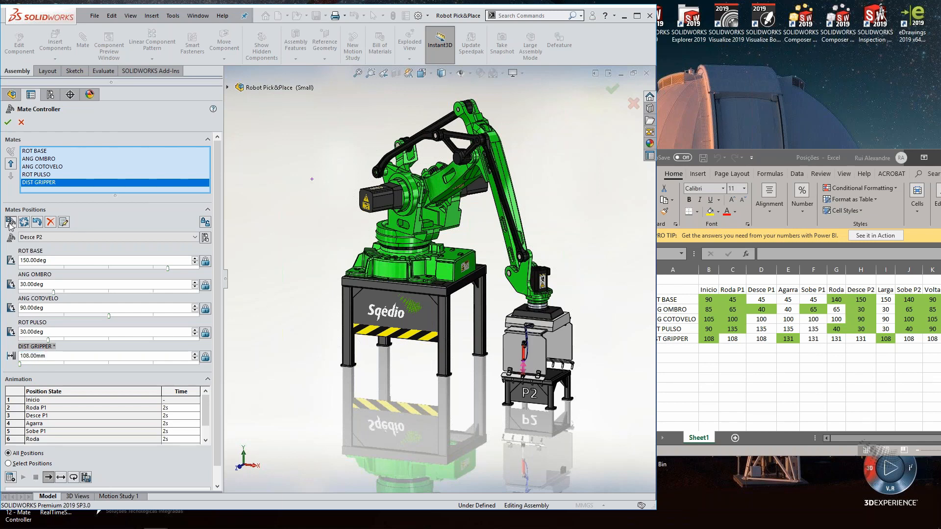
pyautogui.write('Larga')
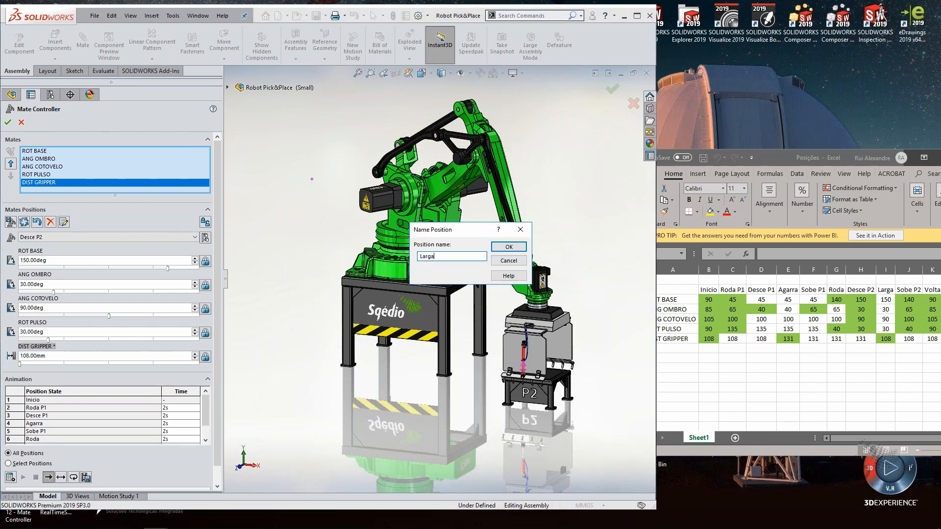
pyautogui.click(510, 247)
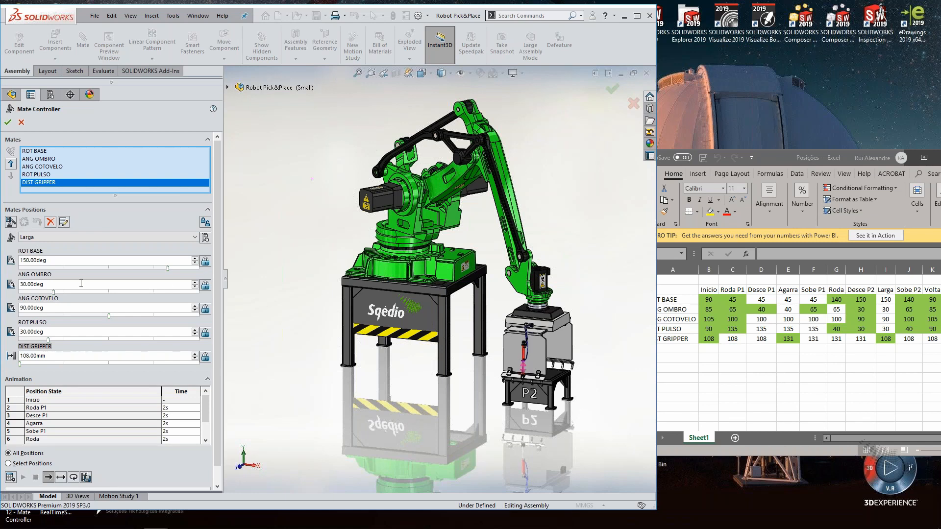
# Step: Raise the gripper off table P2 with ROT BASE at 140°, ANG OMBRO at 65°, ANG COTOVELO at 100° and ROT PULSO at 40°
pyautogui.moveTo(57, 260); pyautogui.dragTo(5, 261)
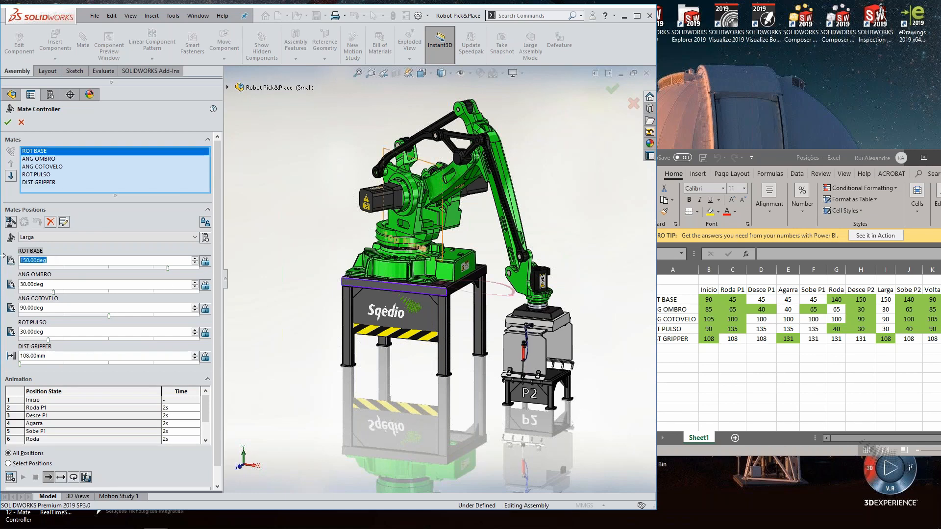
pyautogui.write('140')
pyautogui.press('Tab')
pyautogui.write('65')
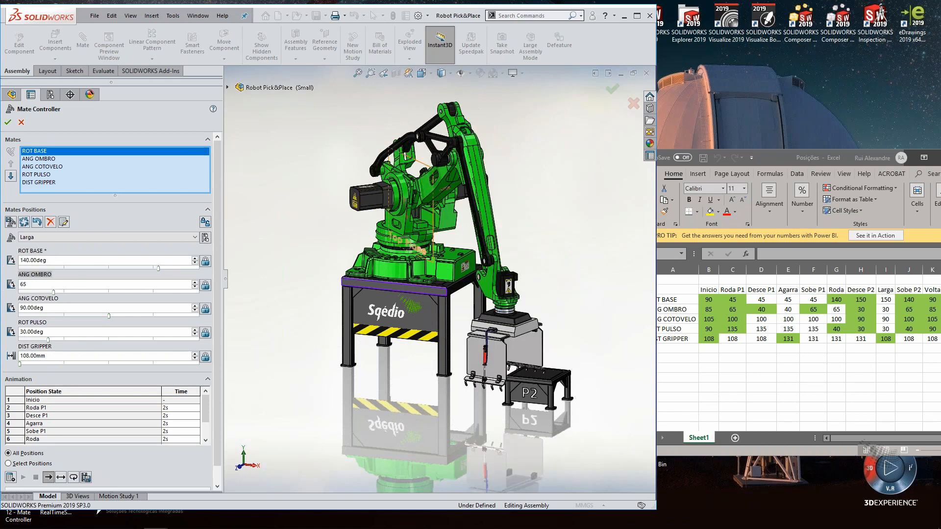
pyautogui.press('Tab')
pyautogui.write('1')
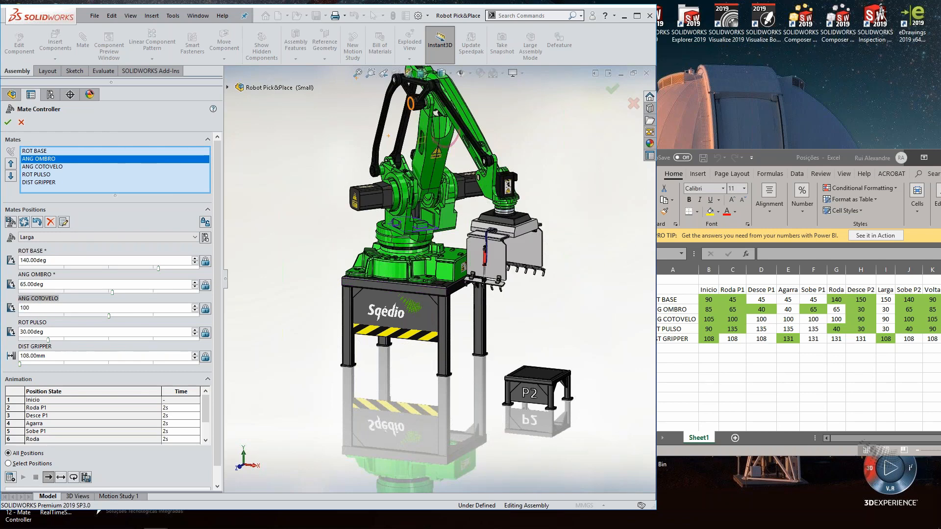
pyautogui.write('00')
pyautogui.press('Tab')
pyautogui.write('40')
pyautogui.press('Tab')
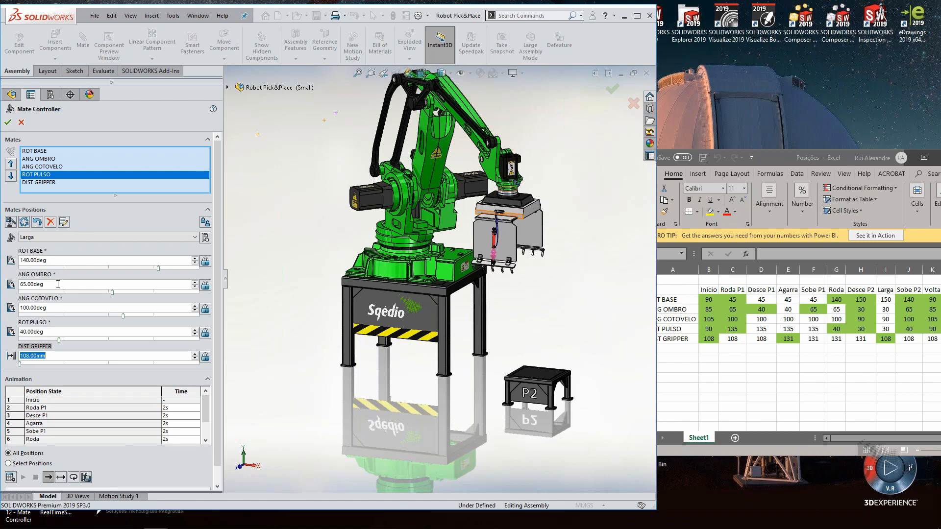
# Step: Save the current mate values as a new position named Sobe P2
pyautogui.click(11, 223)
pyautogui.write('Sobe P2')
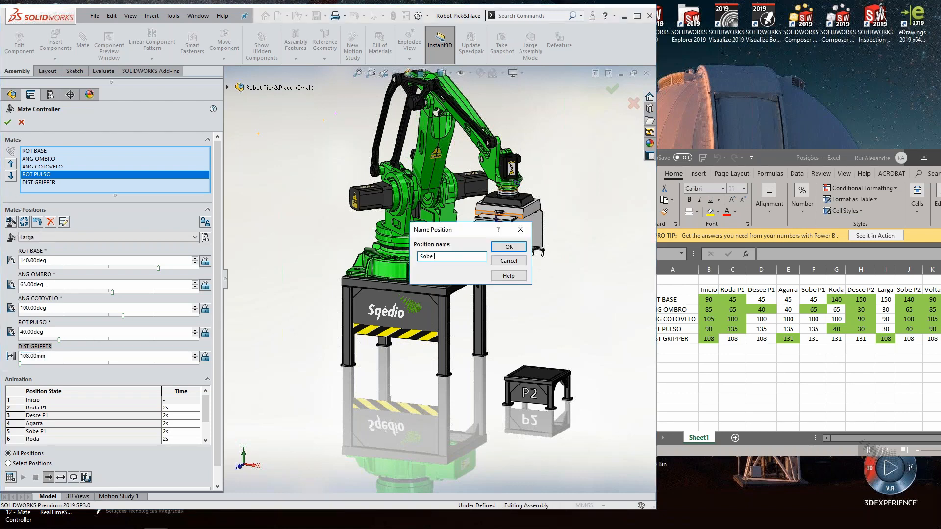
pyautogui.click(509, 247)
# Step: Swing the robot back to its starting pose with ROT BASE at 90°, ANG OMBRO at 85°, ANG COTOVELO at 105° and ROT PULSO at 90°
pyautogui.moveTo(49, 260); pyautogui.dragTo(13, 259)
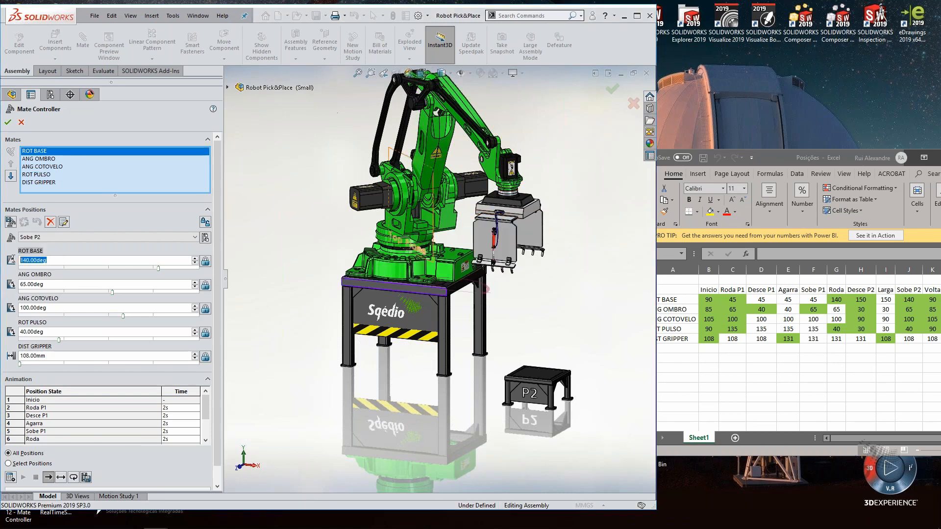
pyautogui.write('90')
pyautogui.press('Tab')
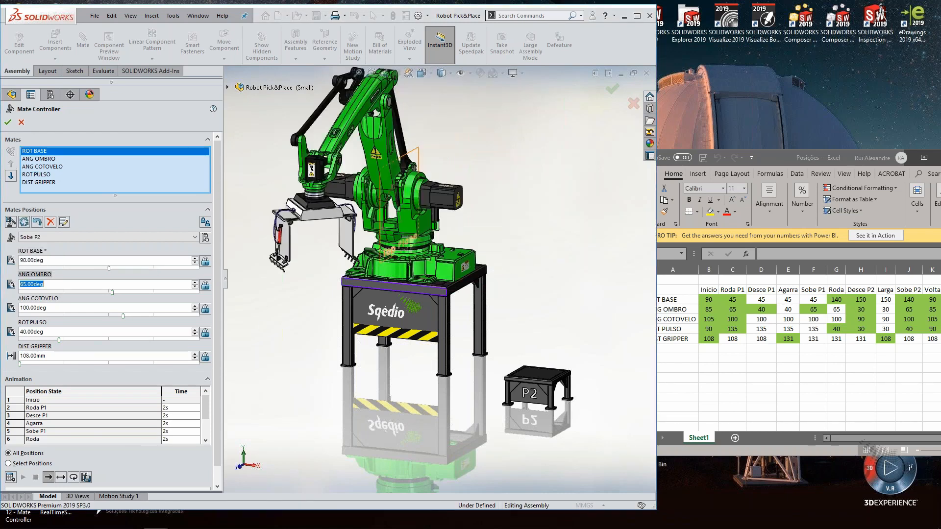
pyautogui.write('85')
pyautogui.press('Tab')
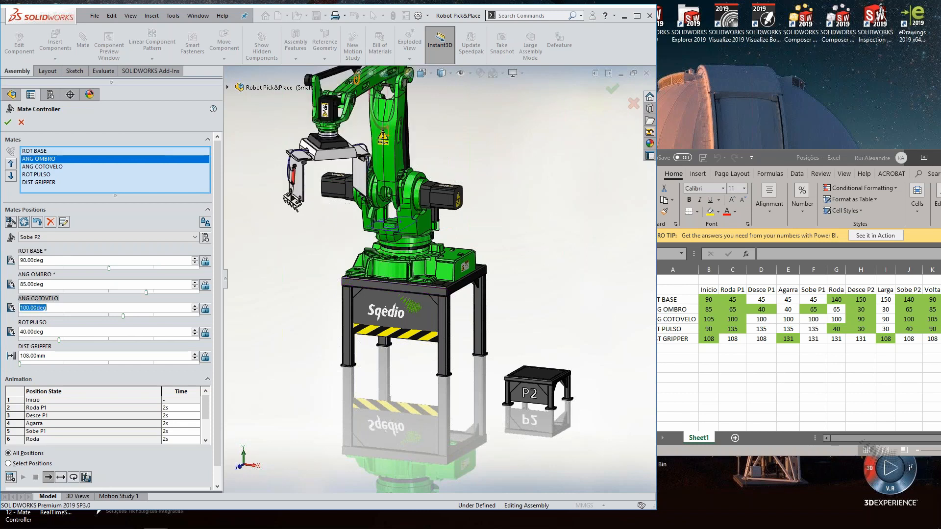
pyautogui.write('105')
pyautogui.press('Tab')
pyautogui.write('90')
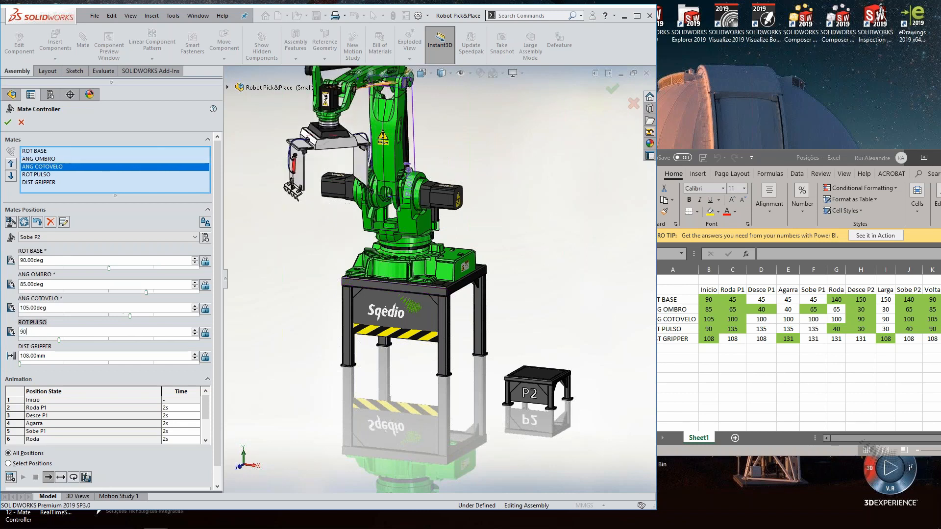
pyautogui.press('Tab')
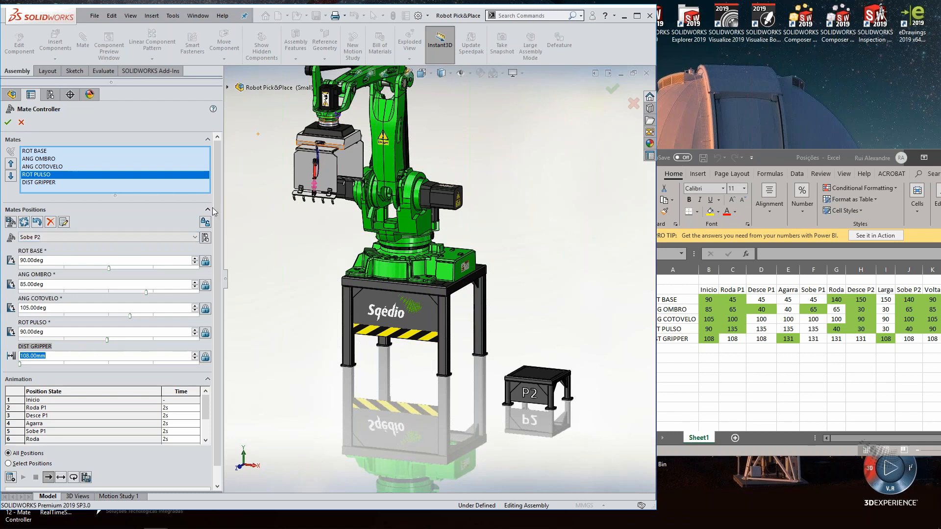
# Step: Save the current mate values as a new position named Regresso
pyautogui.click(10, 222)
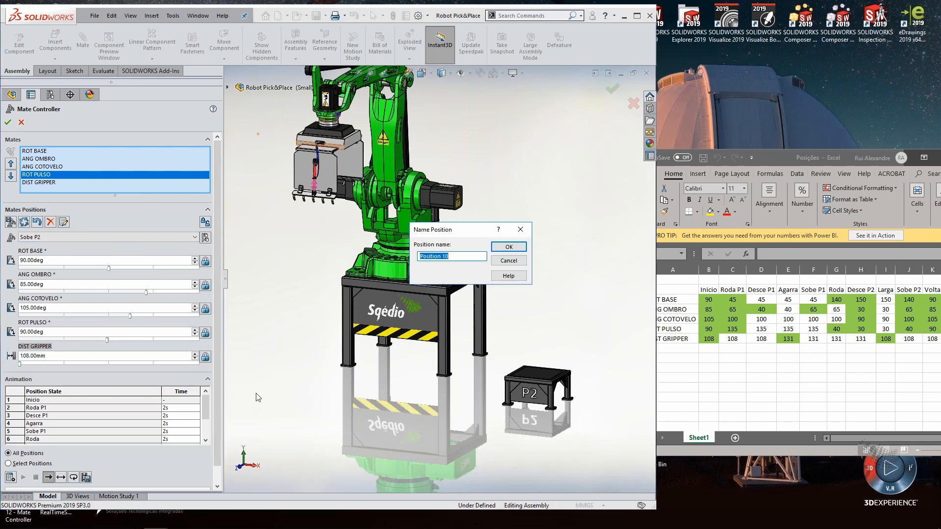
pyautogui.write('Regresso')
pyautogui.click(520, 249)
pyautogui.scroll(3, 479, 212)
pyautogui.scroll(-1, 461, 157)
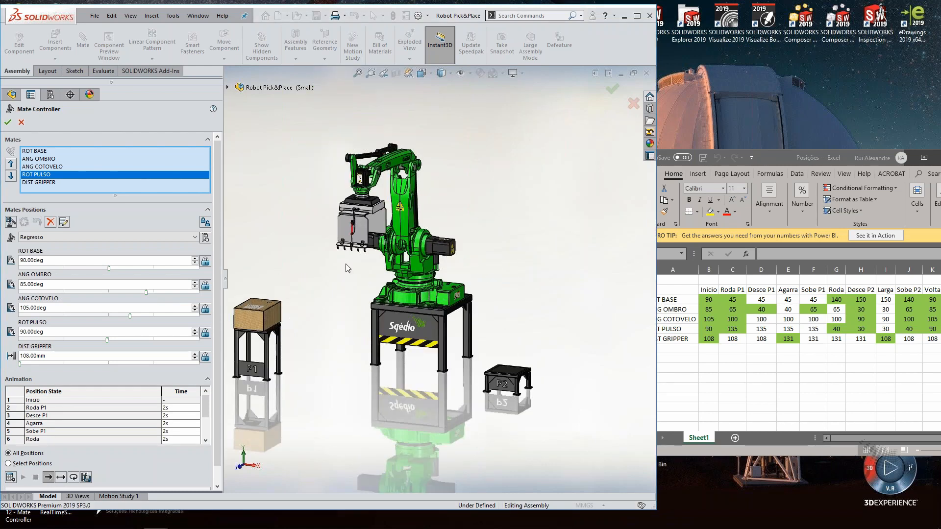
pyautogui.scroll(1, 336, 274)
pyautogui.scroll(-1, 335, 274)
pyautogui.scroll(-1, 336, 278)
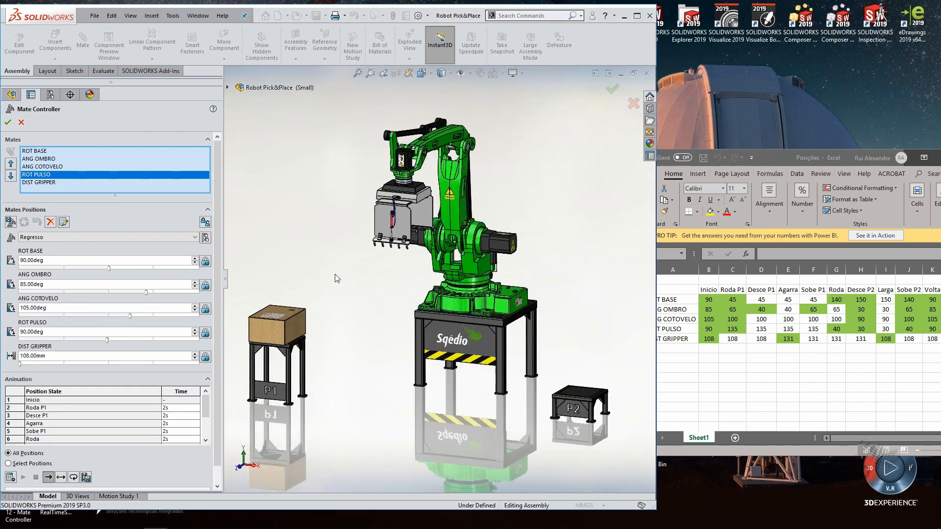
# Step: Review the list of saved positions and calculate the animation through all of them
pyautogui.click(136, 237)
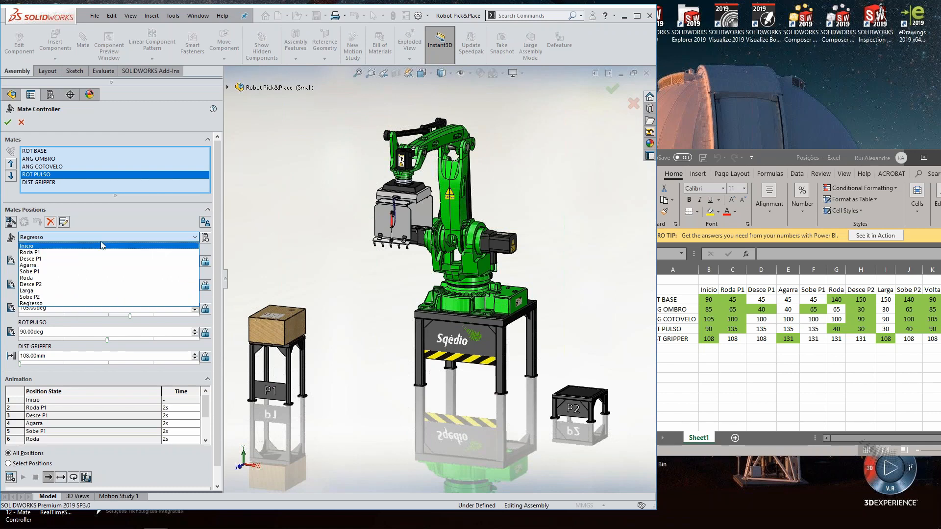
pyautogui.click(149, 214)
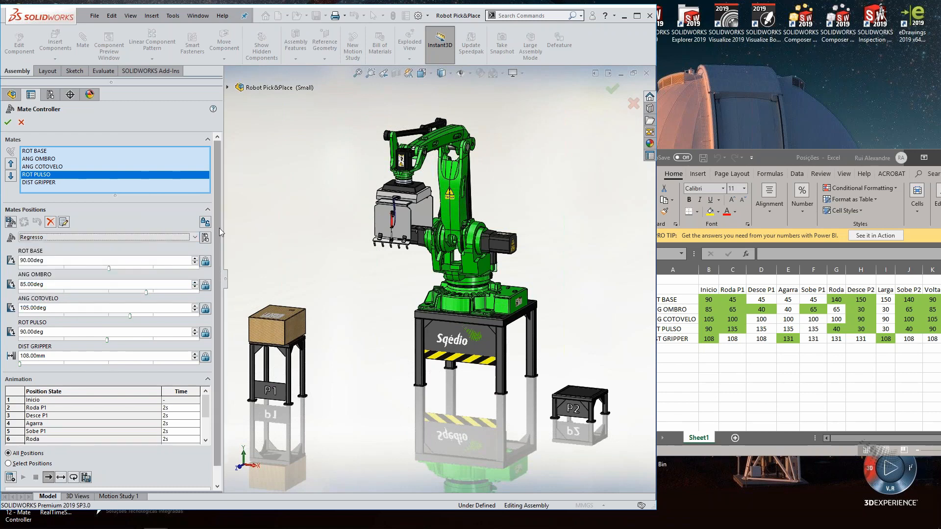
pyautogui.scroll(-1, 219, 228)
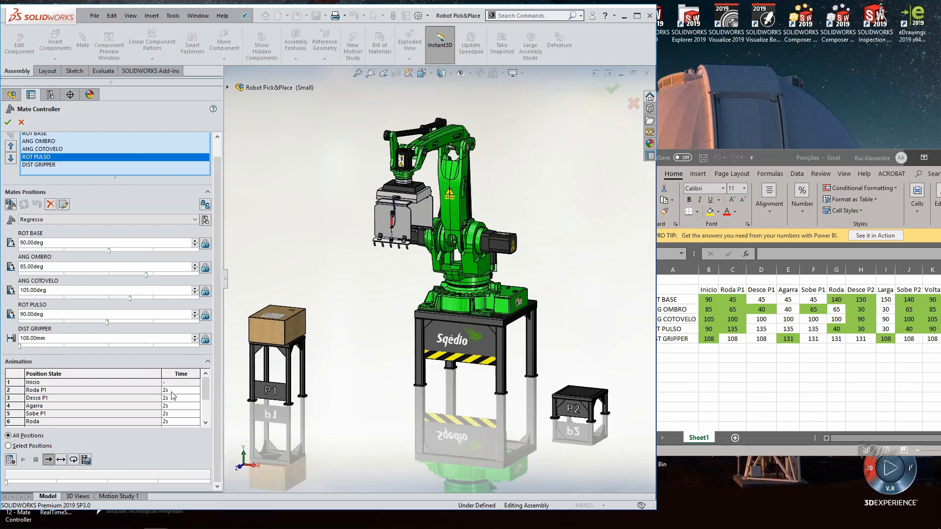
pyautogui.click(9, 460)
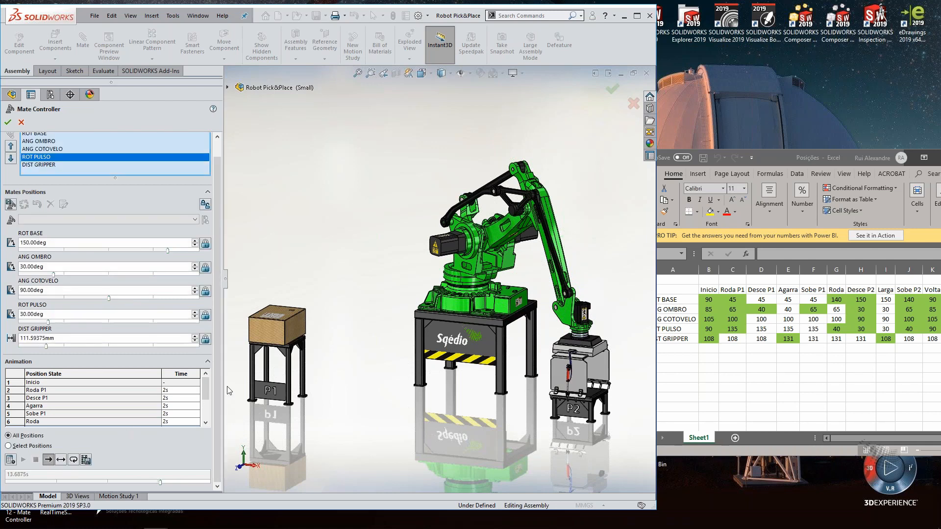
# Step: Set the animation time to 1 s for every position from Roda P1 through Regresso
pyautogui.doubleClick(182, 391)
pyautogui.write('1')
pyautogui.press('Return')
pyautogui.write('1')
pyautogui.press('Return')
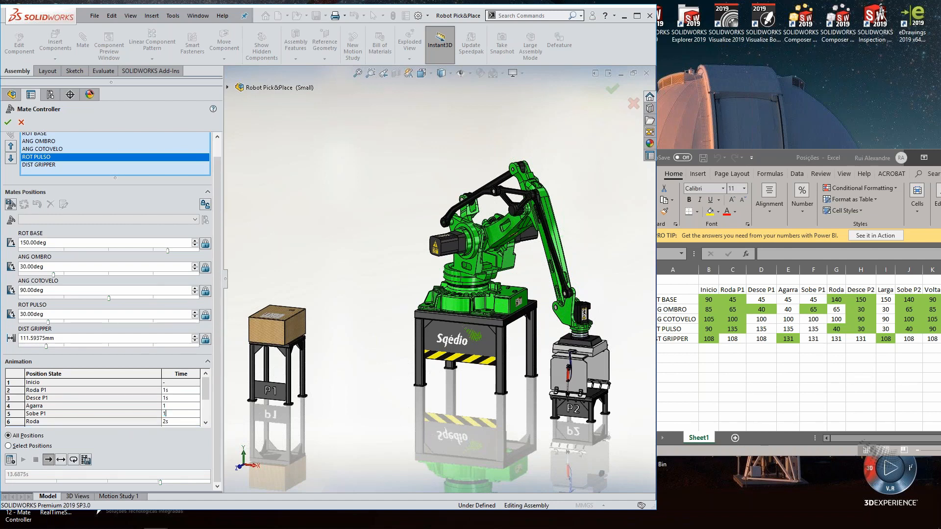
pyautogui.press('Return')
pyautogui.write('1')
pyautogui.press('Return')
pyautogui.write('1')
pyautogui.press('Return')
pyautogui.write('1')
pyautogui.press('Return')
pyautogui.write('1')
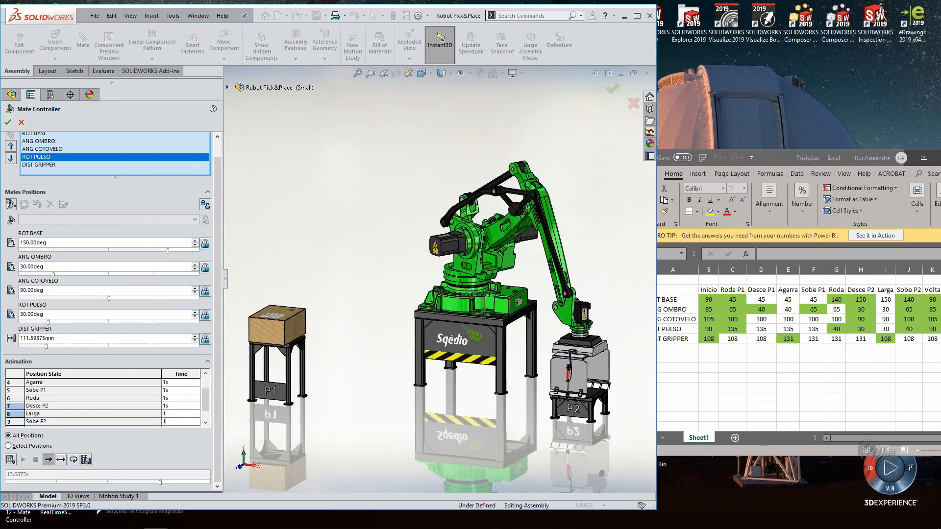
pyautogui.press('Return')
pyautogui.write('1')
pyautogui.press('Return')
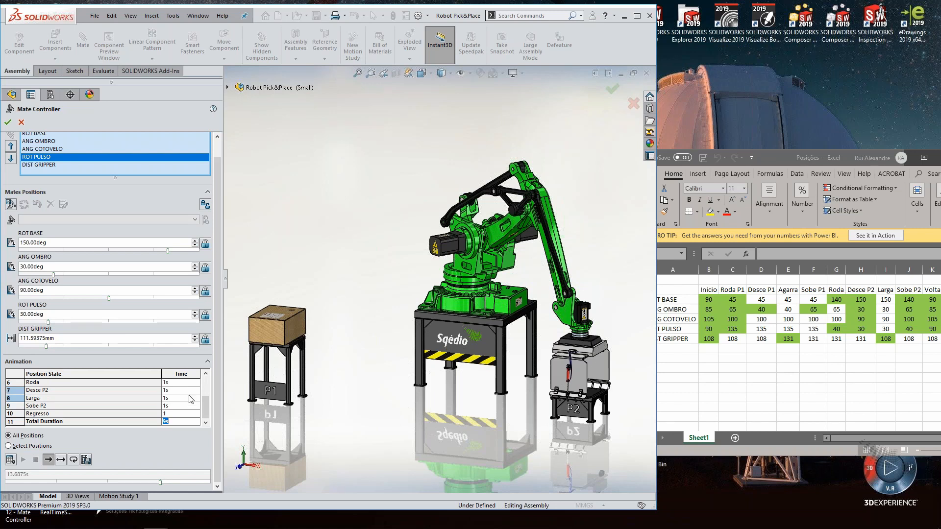
# Step: Set the animation times of Agarra and Larga to 0.5 s and Roda to 2 s, and run the animation
pyautogui.scroll(2, 191, 400)
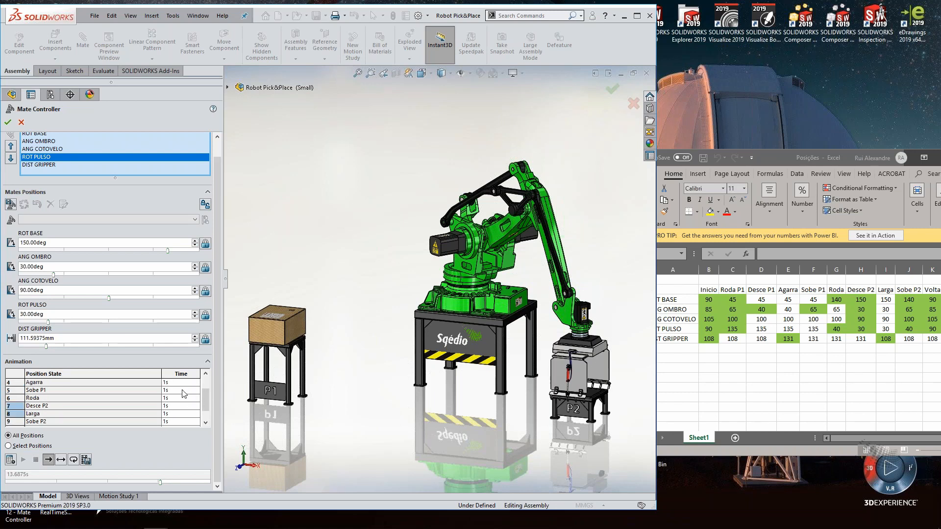
pyautogui.click(179, 383)
pyautogui.click(181, 415)
pyautogui.write('0.5')
pyautogui.click(181, 399)
pyautogui.write('2')
pyautogui.click(181, 406)
pyautogui.click(23, 460)
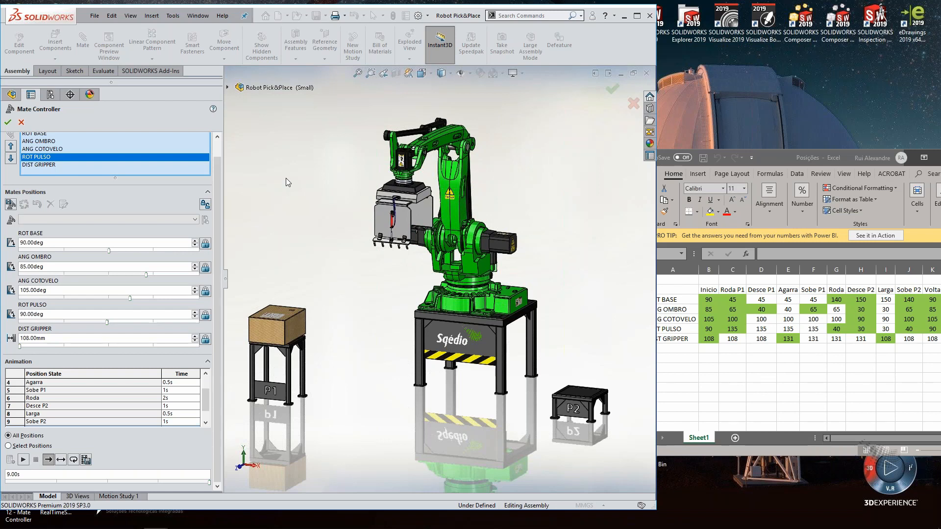
# Step: Preview the robot in the saved positions Sobe P1 and Larga
pyautogui.scroll(2, 219, 143)
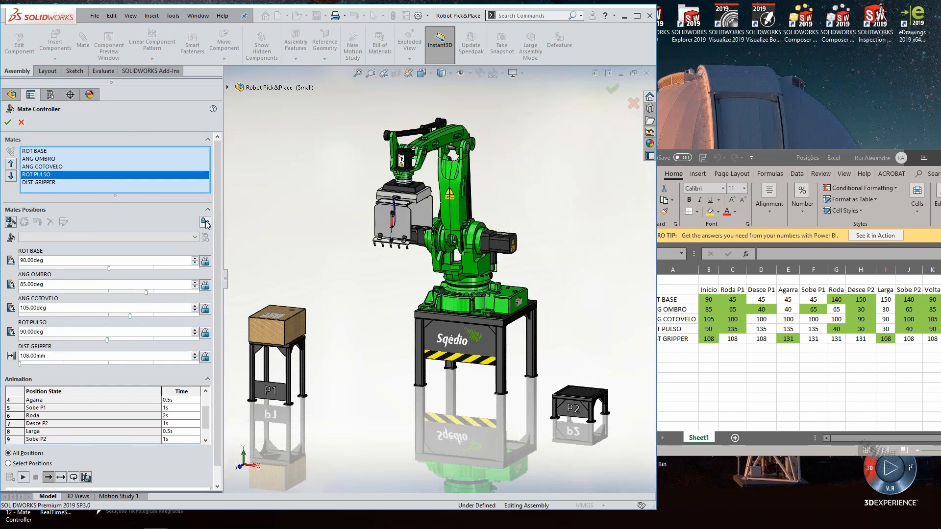
pyautogui.click(128, 238)
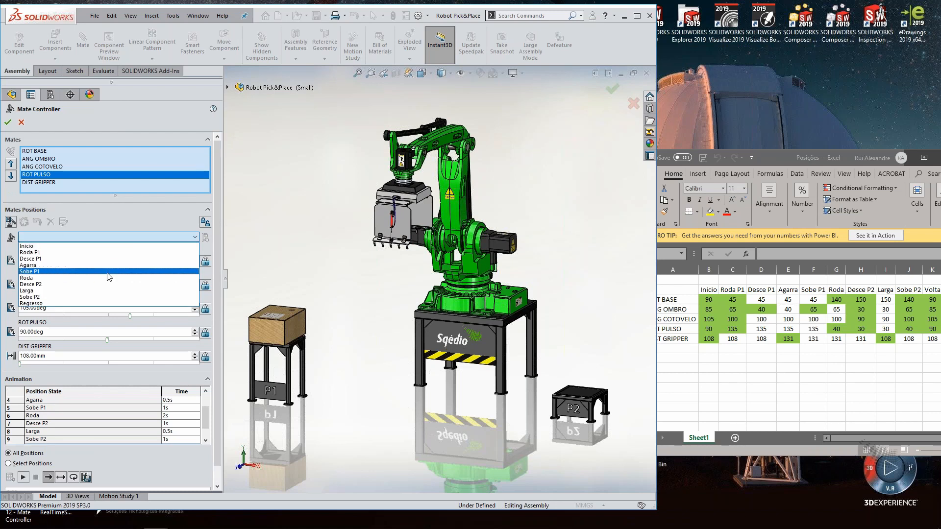
pyautogui.click(109, 277)
pyautogui.click(142, 238)
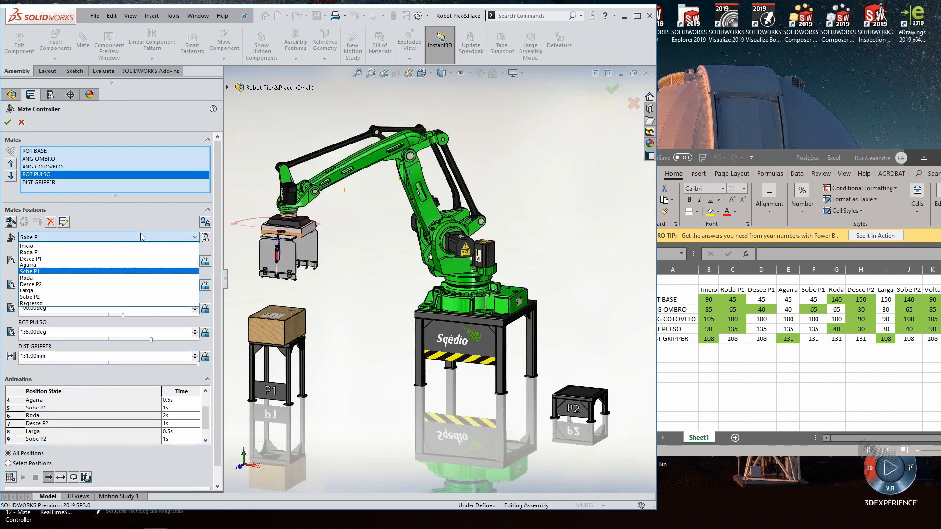
pyautogui.click(111, 291)
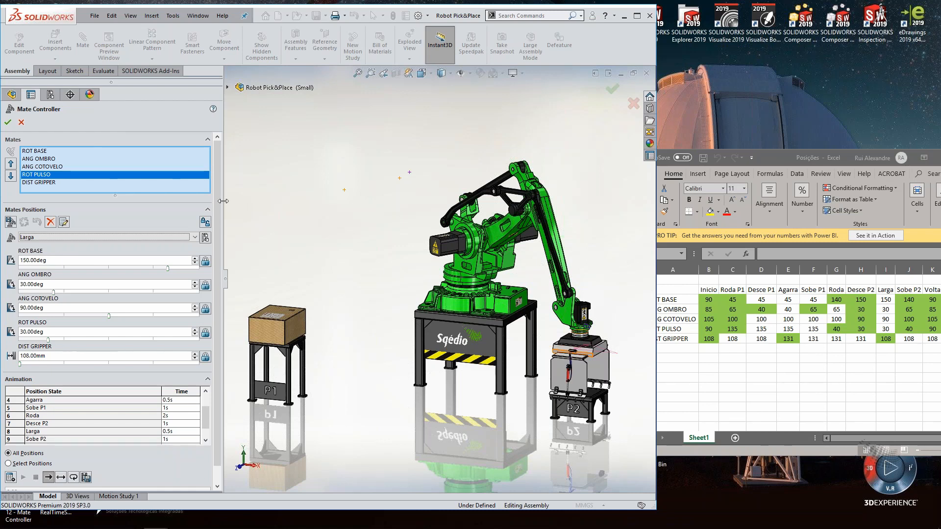
# Step: Return the robot to the saved Inicio position and accept the Mate Controller
pyautogui.moveTo(225, 202); pyautogui.dragTo(196, 202)
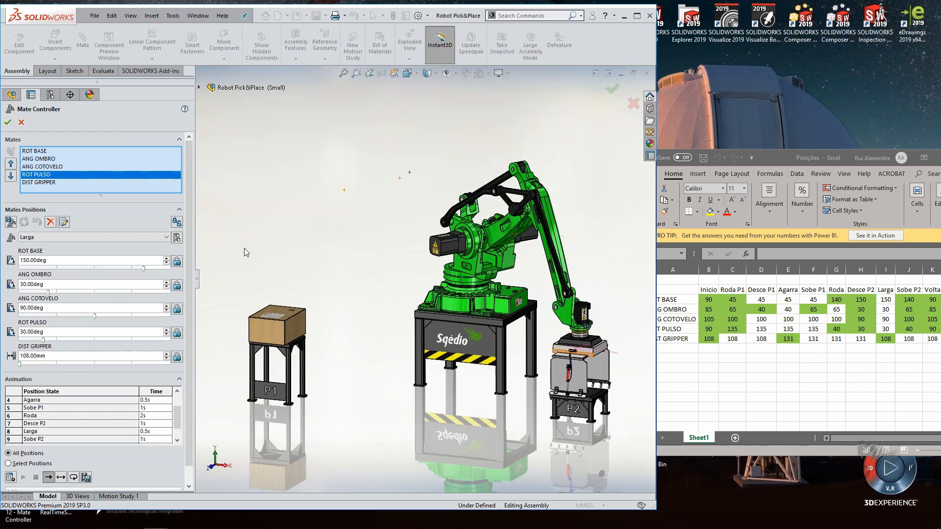
pyautogui.moveTo(191, 219)
pyautogui.mouseDown()
pyautogui.moveTo(192, 237)
pyautogui.moveTo(192, 219)
pyautogui.mouseUp()
pyautogui.click(99, 237)
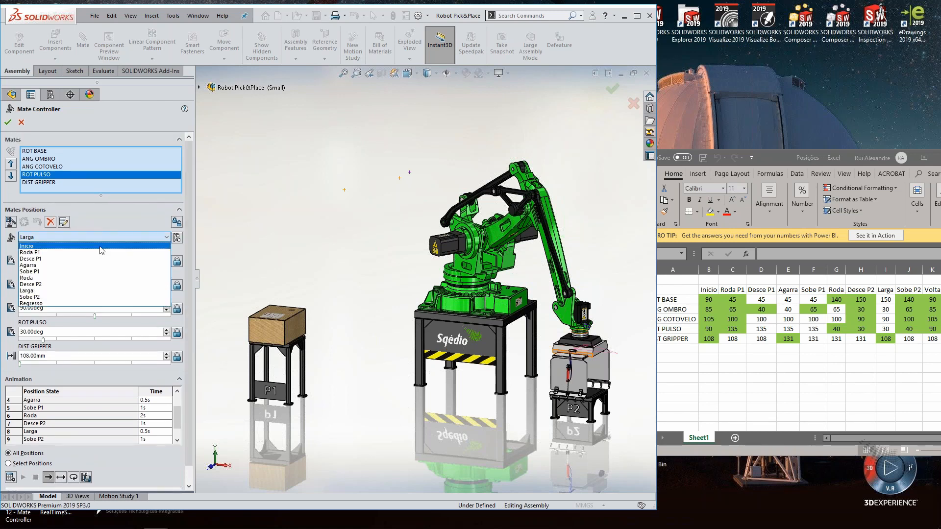
pyautogui.click(101, 247)
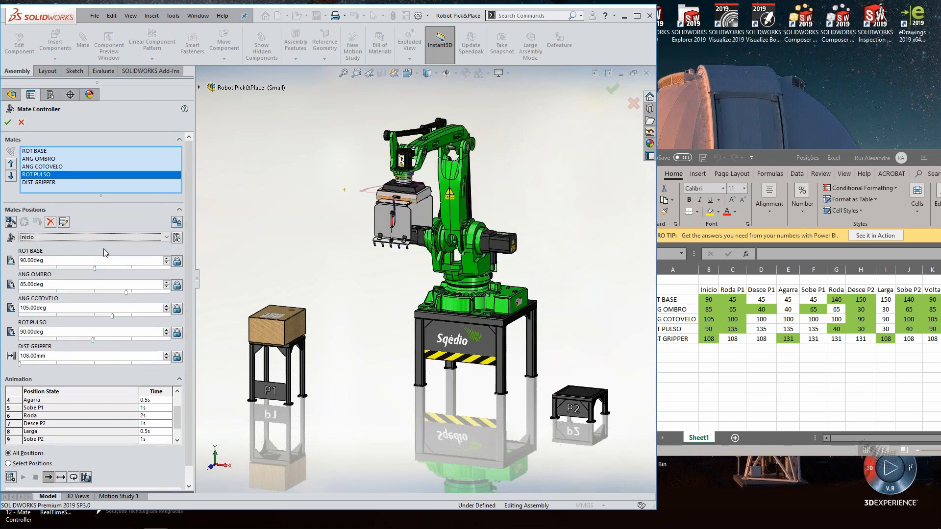
pyautogui.click(8, 122)
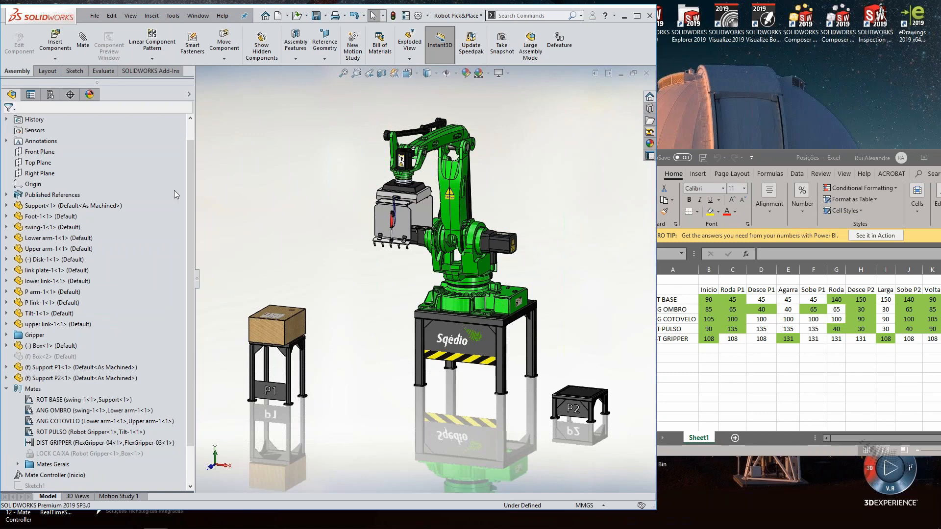
# Step: Close the Posições workbook and maximize the SOLIDWORKS window to show the whole Robot Pick&Place assembly
pyautogui.moveTo(187, 202); pyautogui.dragTo(193, 256)
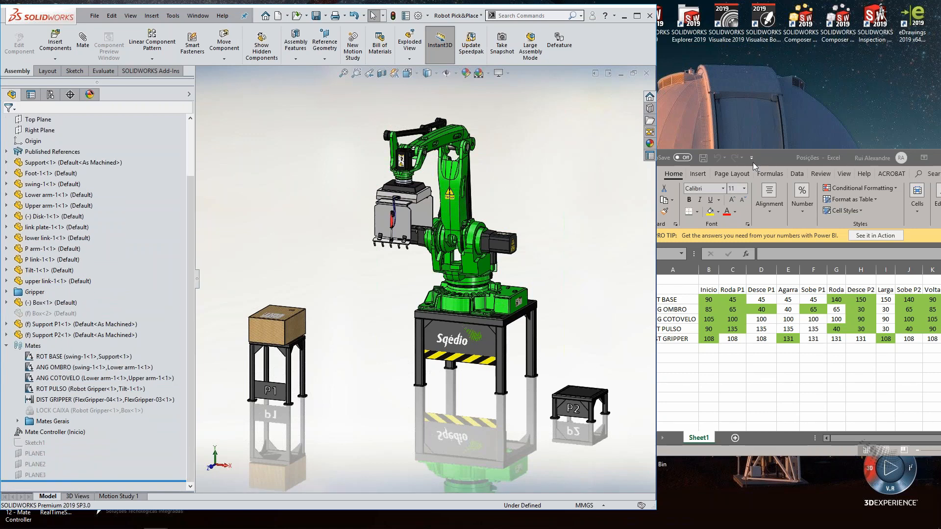
pyautogui.moveTo(763, 162); pyautogui.dragTo(564, 173)
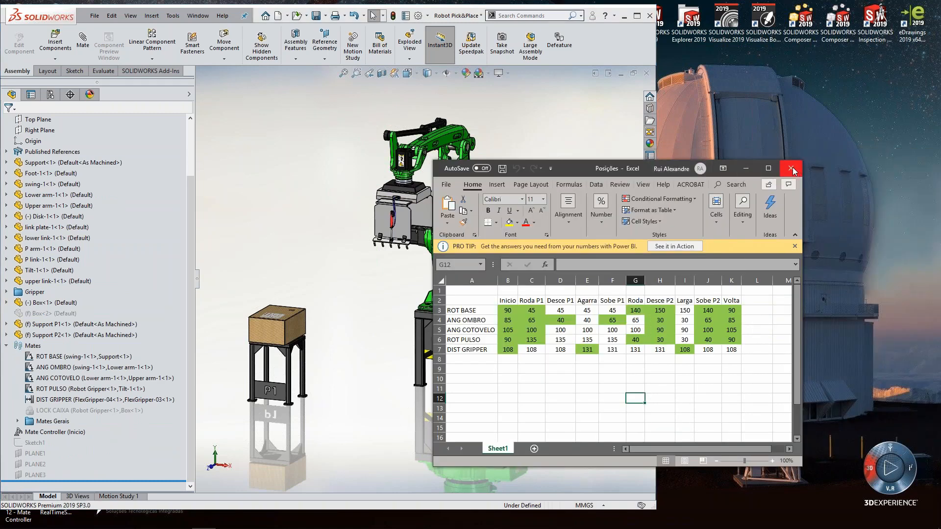
pyautogui.click(792, 169)
pyautogui.click(637, 16)
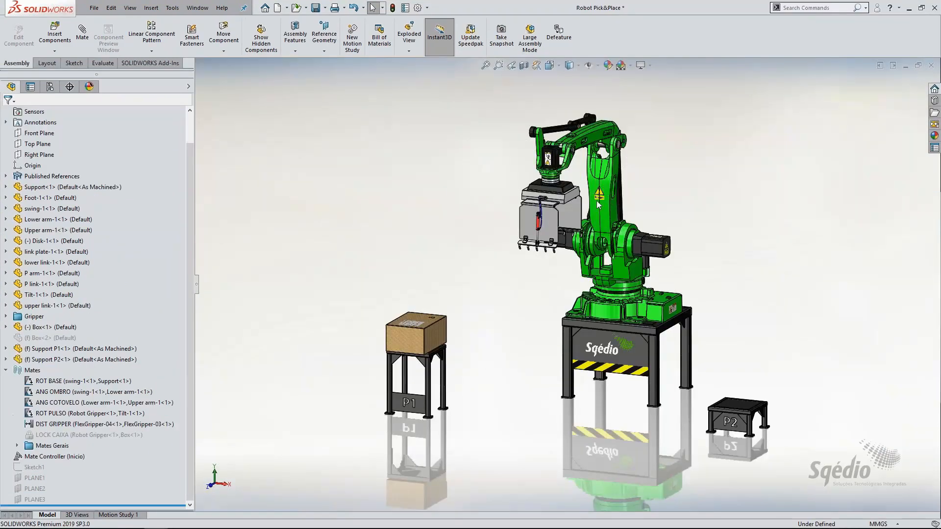
pyautogui.scroll(-1, 727, 330)
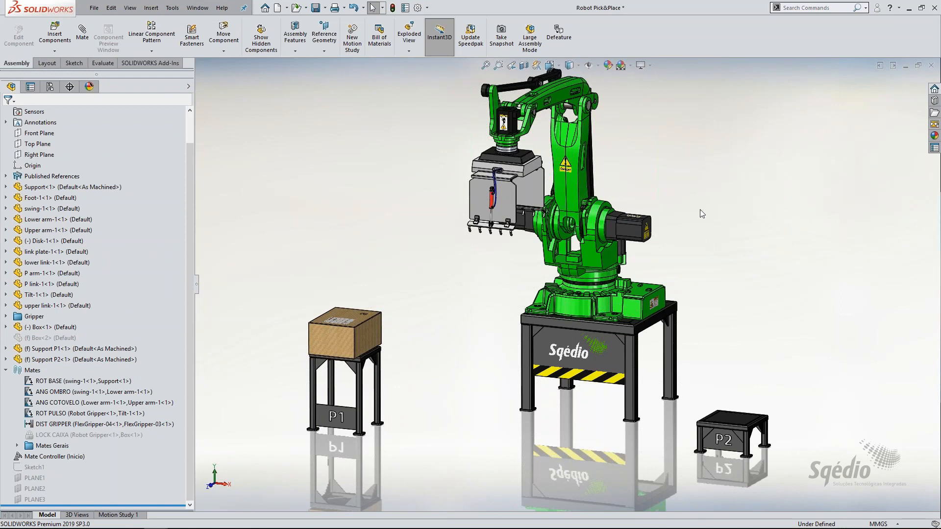
pyautogui.keyDown('ctrl'); pyautogui.moveTo(701, 197); pyautogui.dragTo(696, 220, button='middle'); pyautogui.keyUp('ctrl')
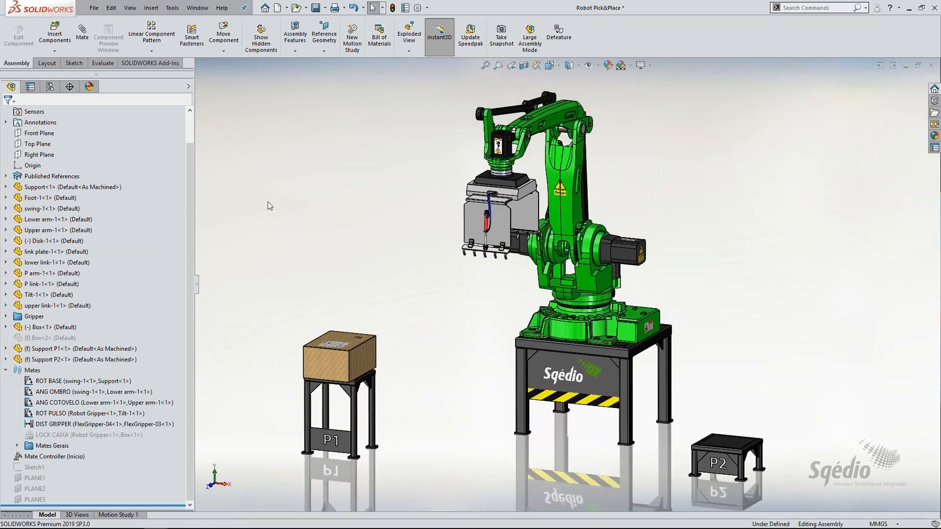
# Step: Open the Mate Controller feature for editing to review its saved positions and animation settings, and close it without changes
pyautogui.scroll(1, 190, 125)
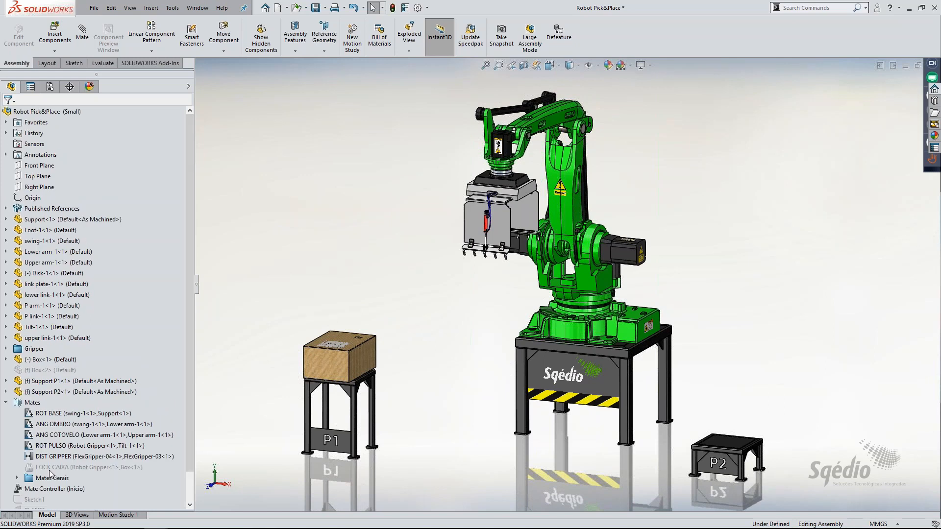
pyautogui.scroll(-1, 194, 239)
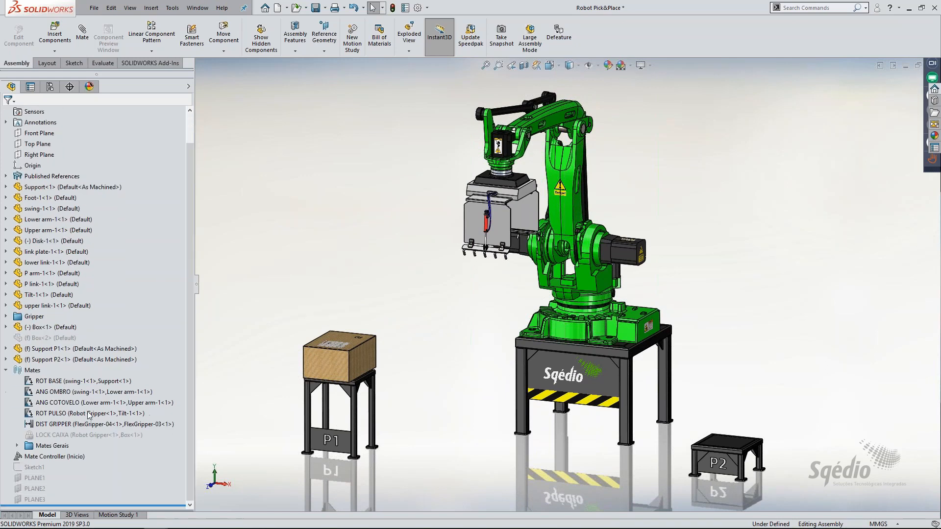
pyautogui.rightClick(55, 456)
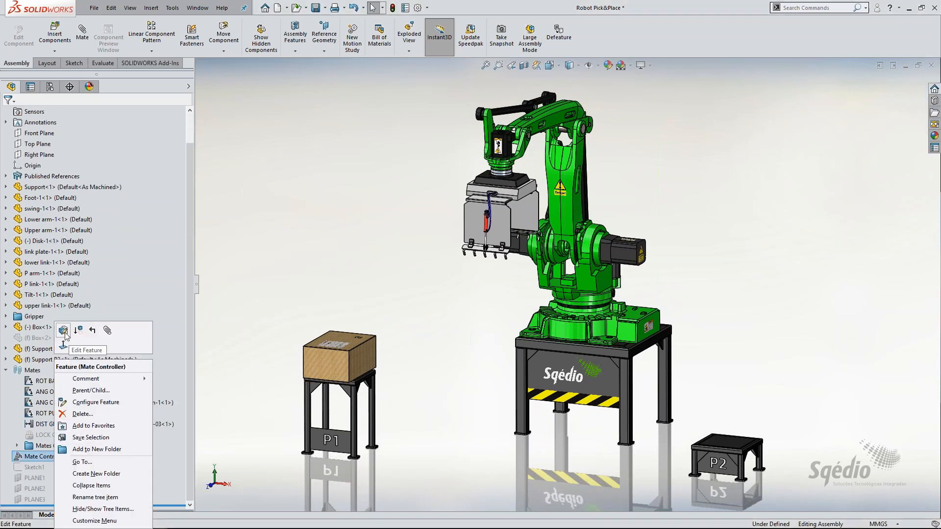
pyautogui.click(65, 343)
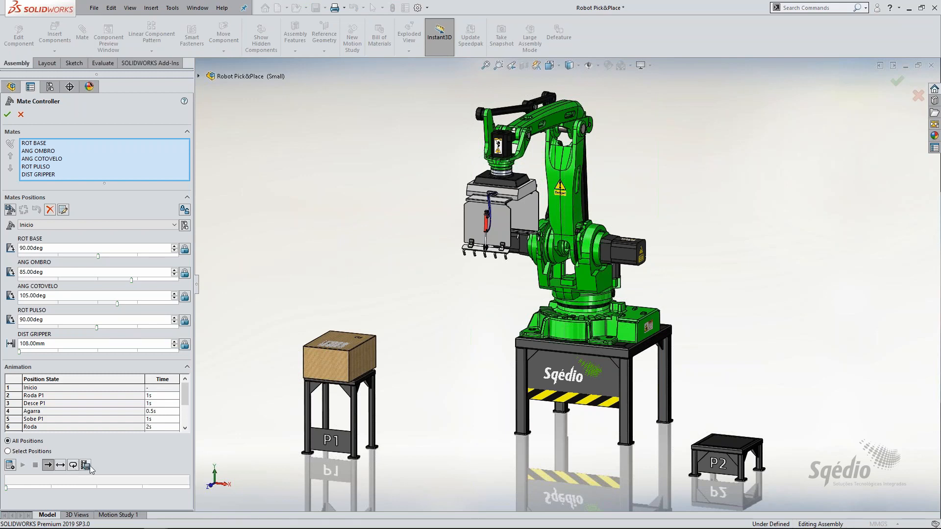
pyautogui.click(21, 115)
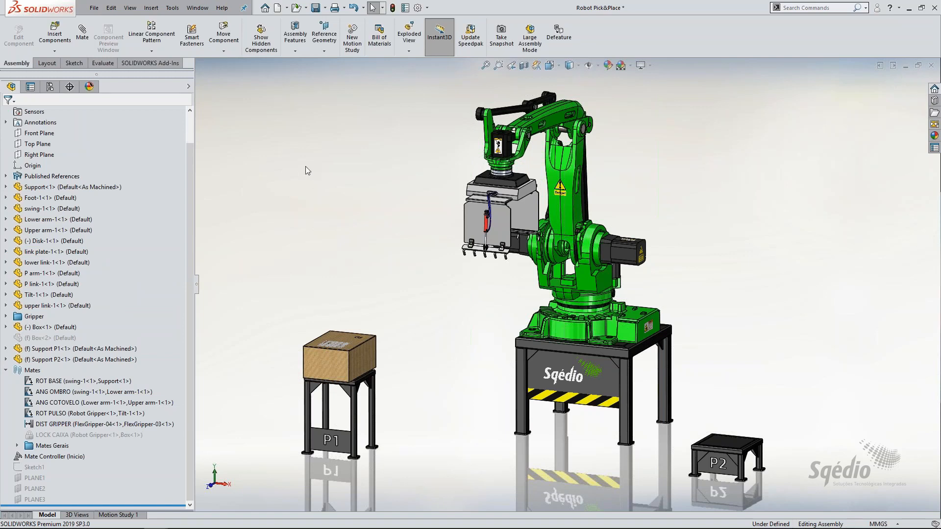
# Step: Collapse the assembly's Mates folder, open Motion Study 1 and widen its component tree
pyautogui.click(6, 370)
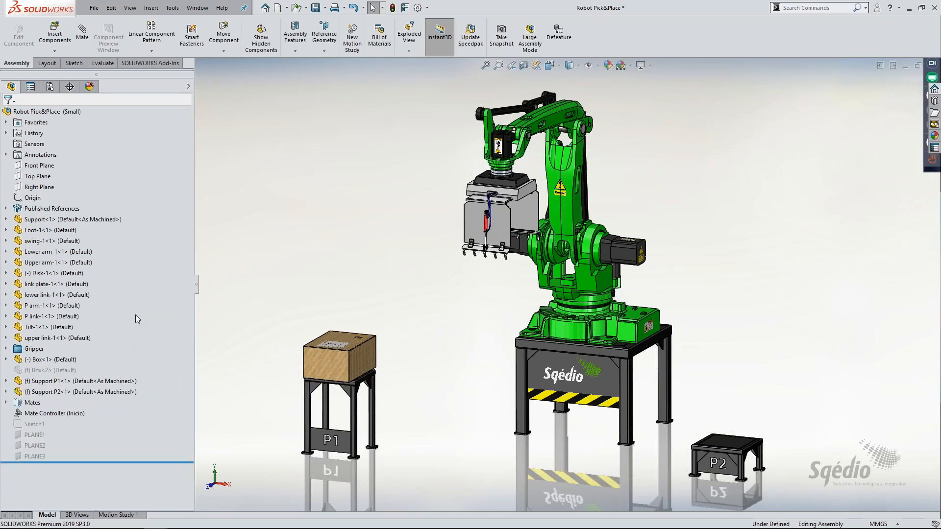
pyautogui.click(123, 515)
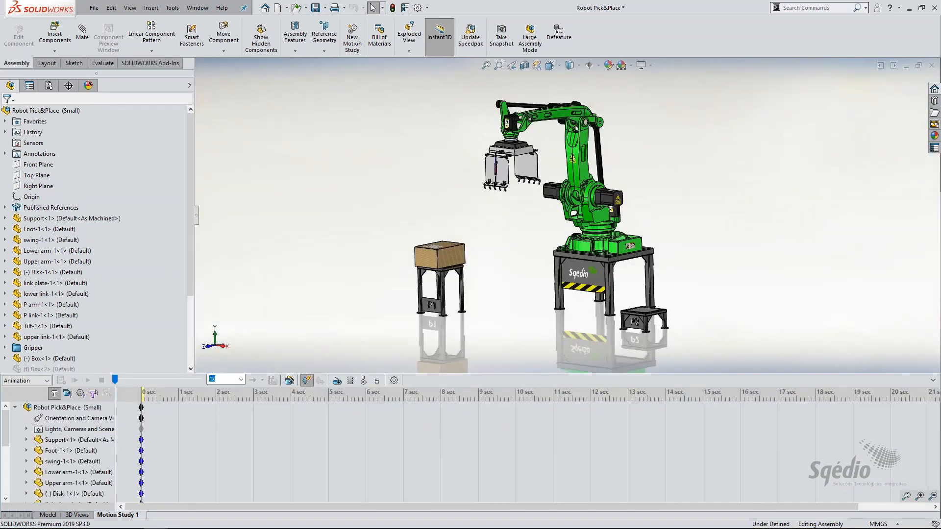
pyautogui.moveTo(546, 297); pyautogui.dragTo(565, 297, button='middle')
pyautogui.scroll(-1, 687, 218)
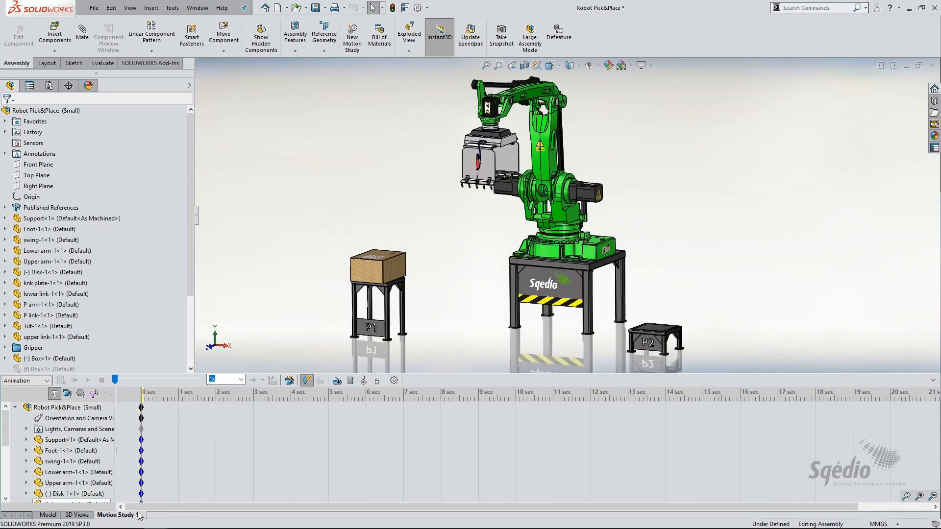
pyautogui.moveTo(115, 408); pyautogui.dragTo(176, 411)
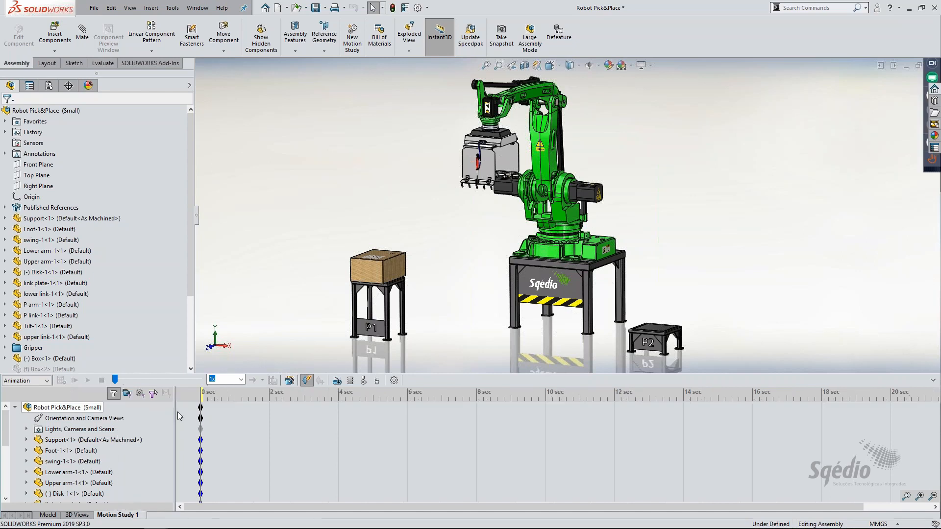
# Step: Import the Mate Controller motion with the Animation Wizard as Key Points, with a start time of 1 second
pyautogui.click(291, 381)
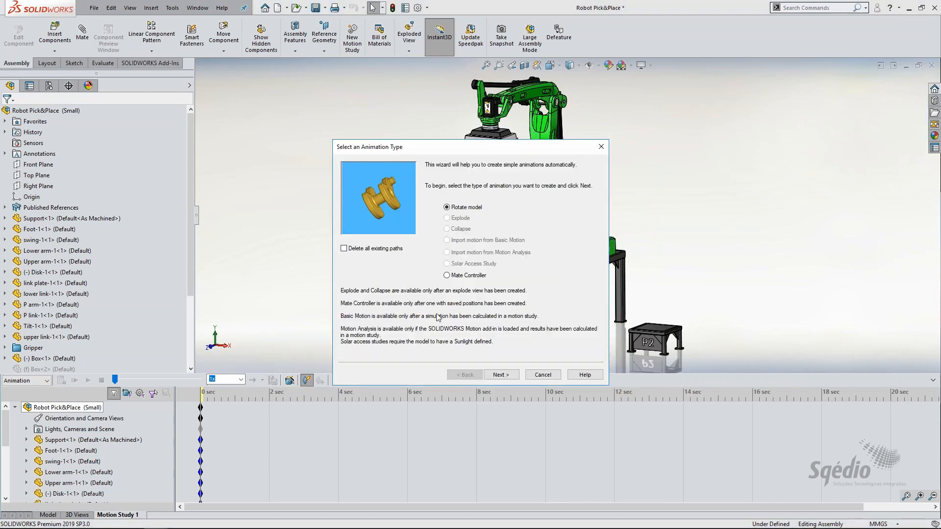
pyautogui.click(451, 276)
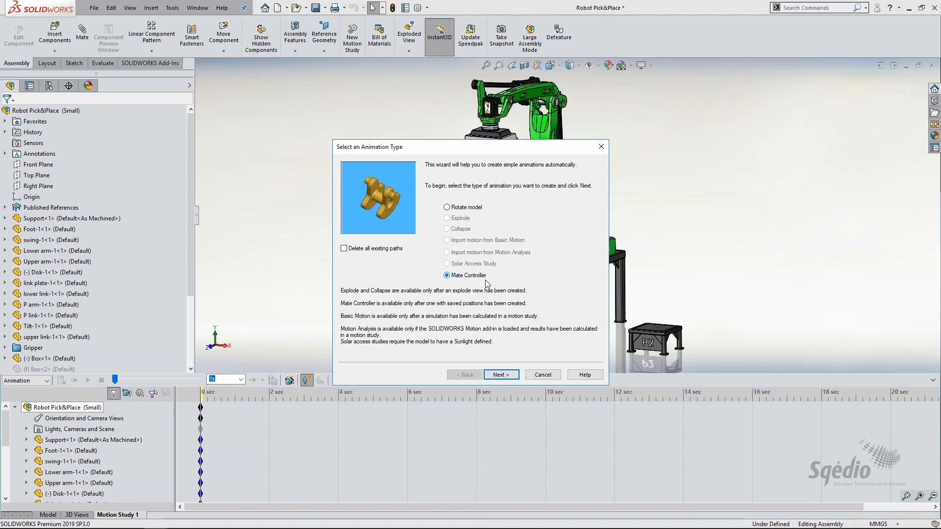
pyautogui.click(506, 376)
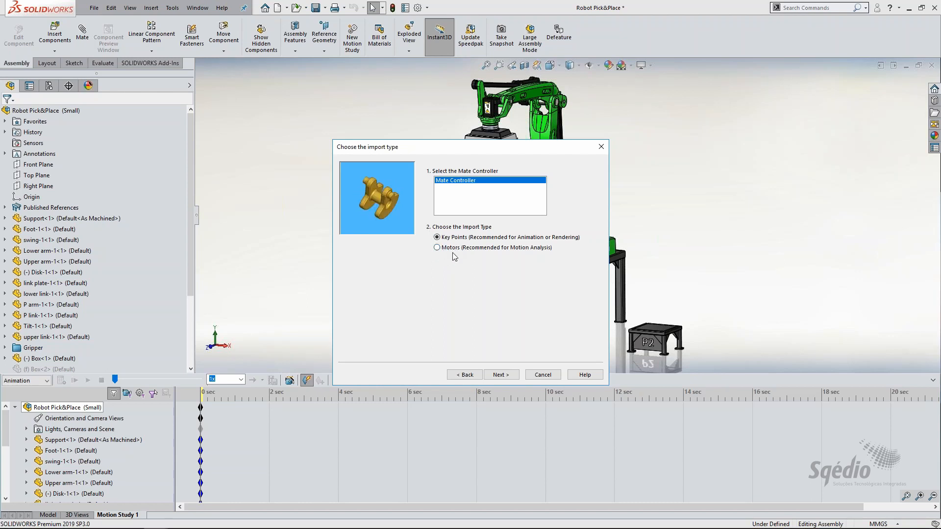
pyautogui.click(501, 375)
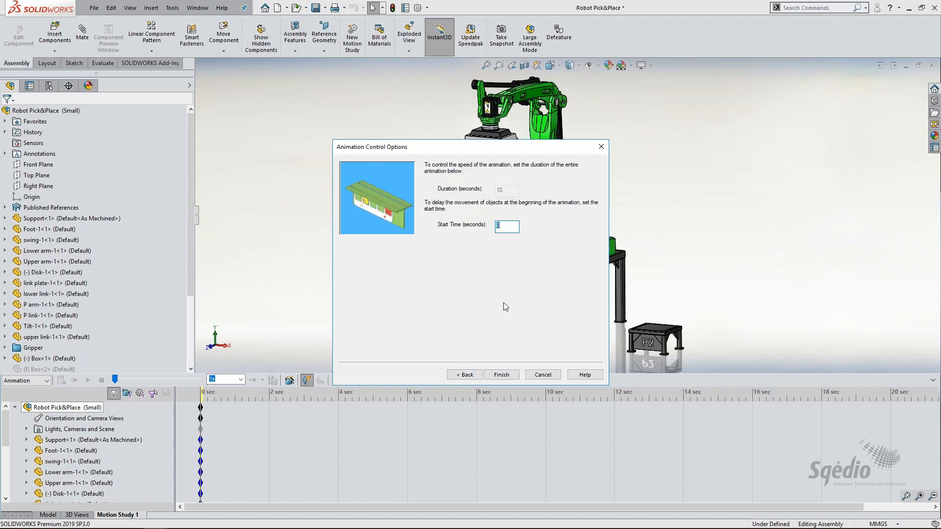
pyautogui.write('1')
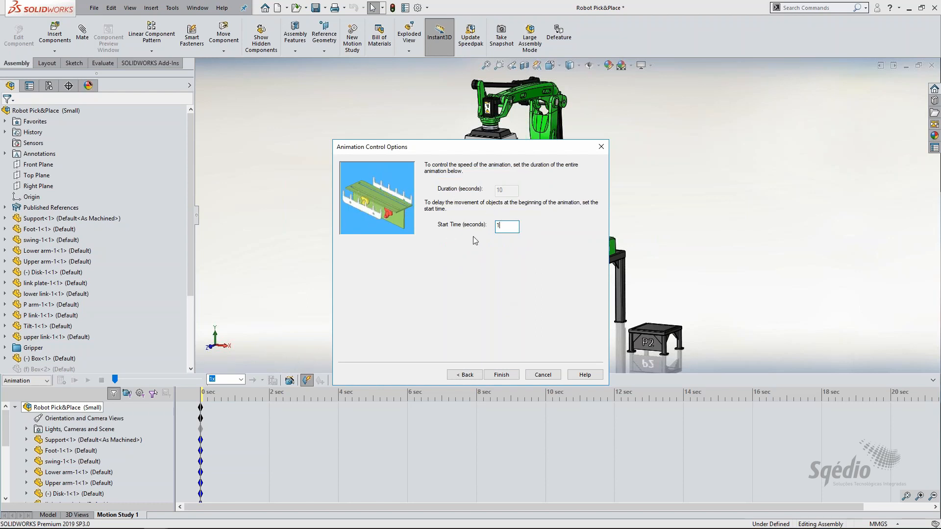
pyautogui.click(509, 376)
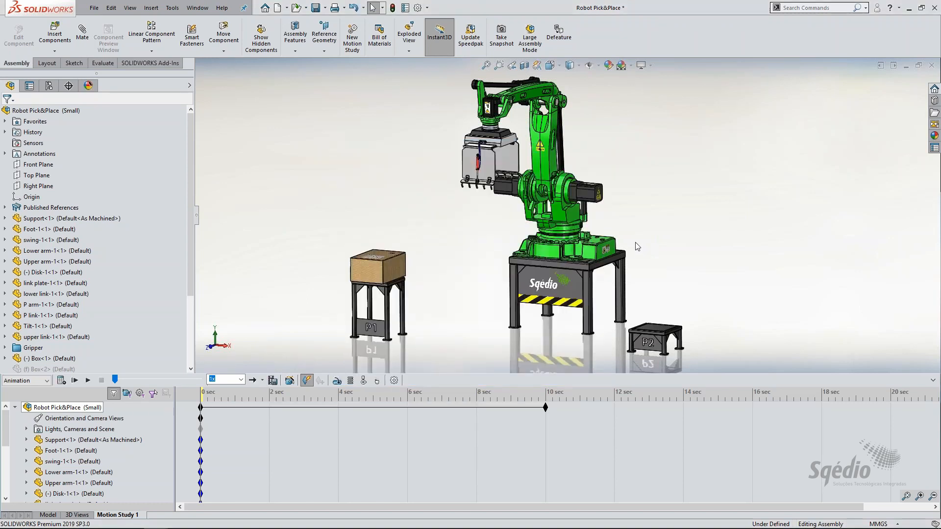
# Step: Enlarge the motion study timeline and expand its Mates folder to show the imported mate key points
pyautogui.click(920, 496)
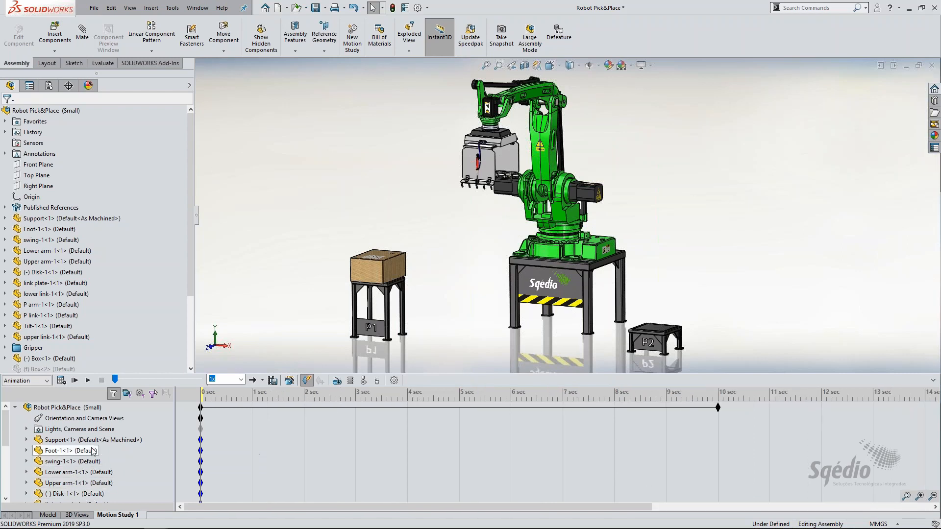
pyautogui.moveTo(3, 431); pyautogui.dragTo(6, 444)
pyautogui.moveTo(7, 464); pyautogui.dragTo(7, 471)
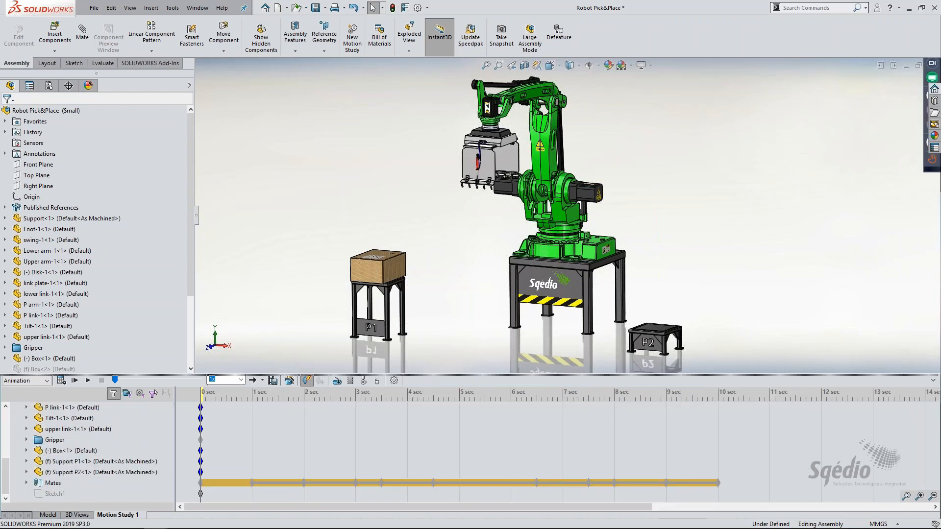
pyautogui.moveTo(426, 374); pyautogui.dragTo(426, 311)
pyautogui.click(23, 484)
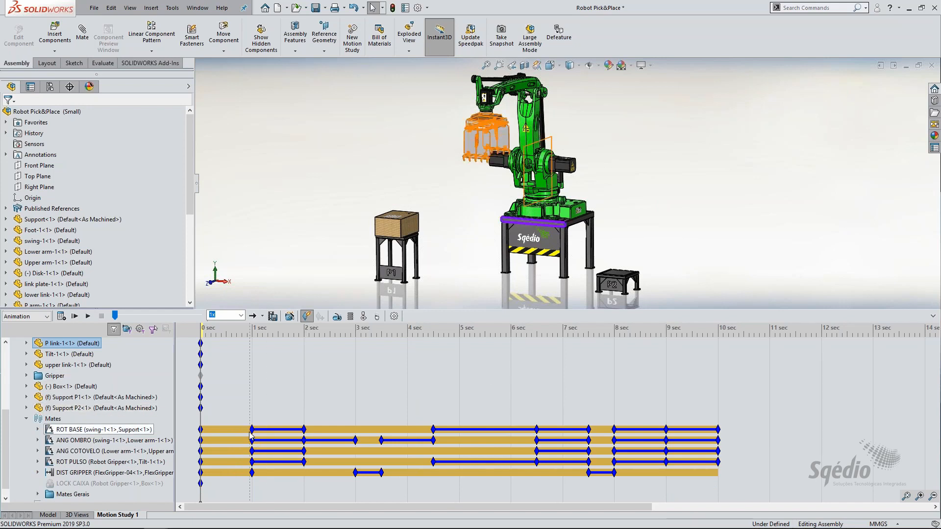
# Step: Examine the ROT BASE key points, calculate the motion study and play the animation
pyautogui.moveTo(252, 430)
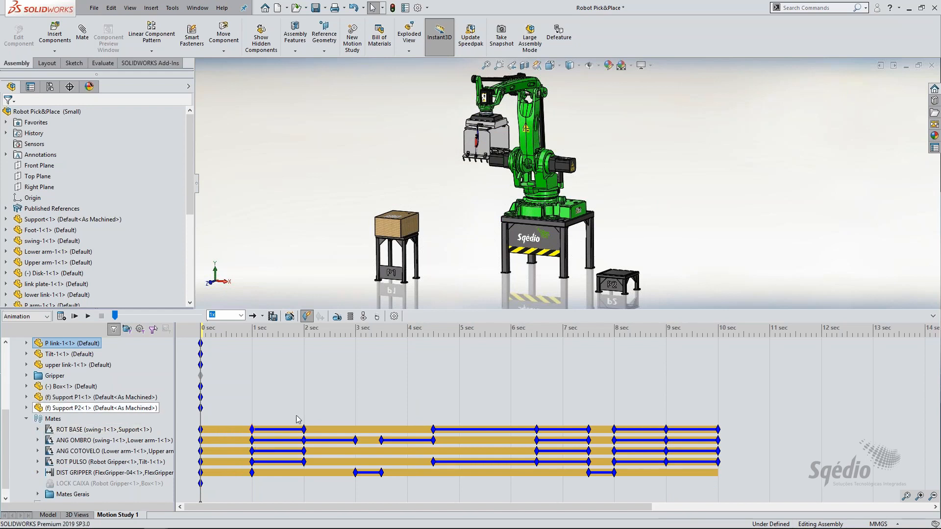
pyautogui.moveTo(304, 430)
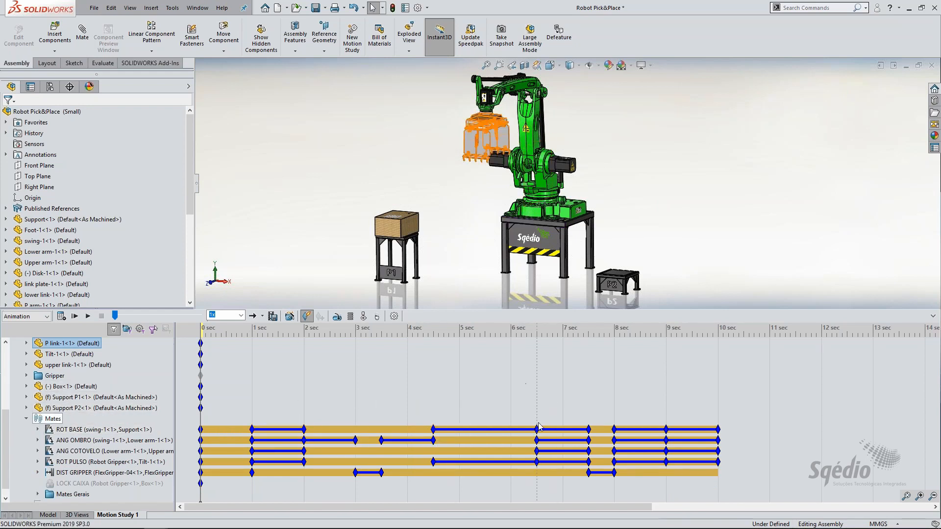
pyautogui.moveTo(538, 431)
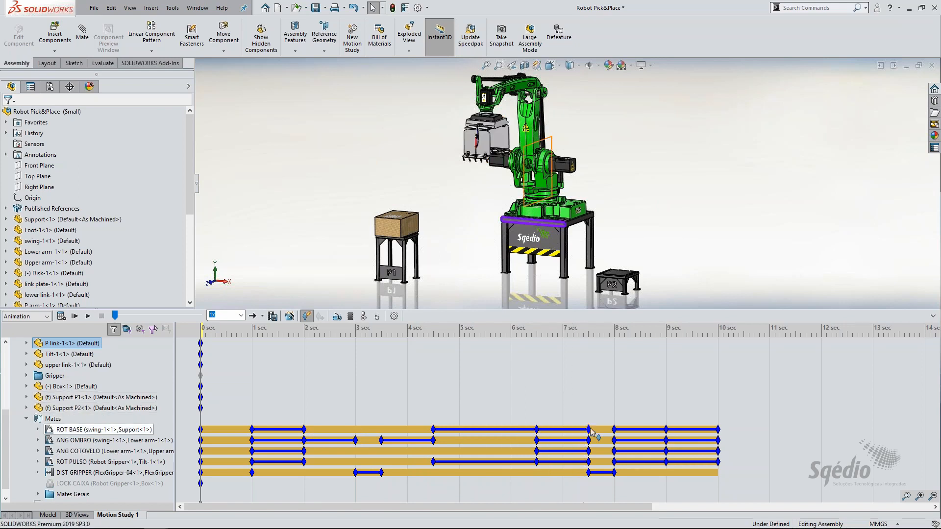
pyautogui.moveTo(589, 430)
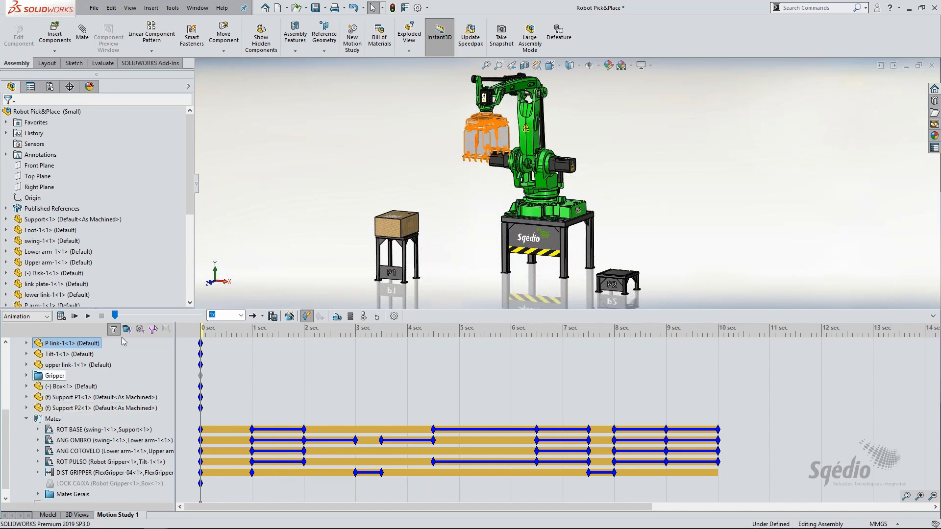
pyautogui.click(61, 317)
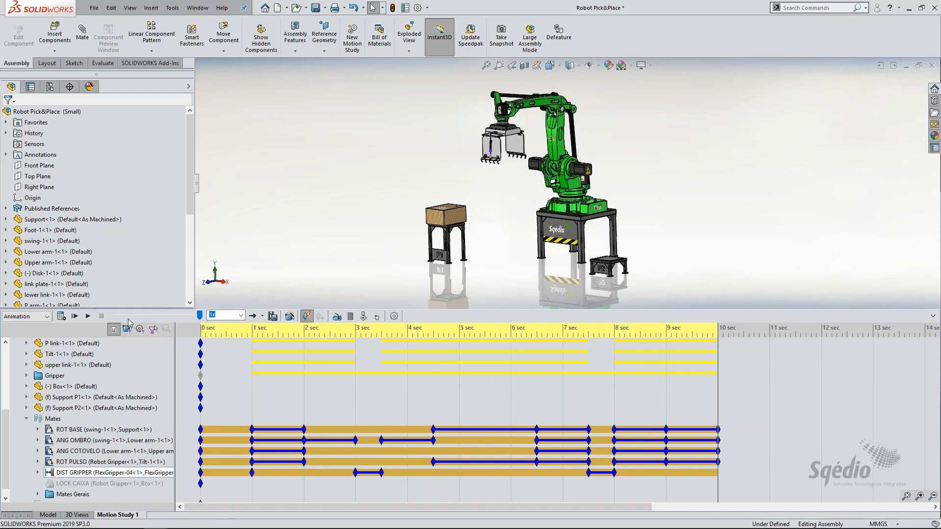
pyautogui.click(88, 317)
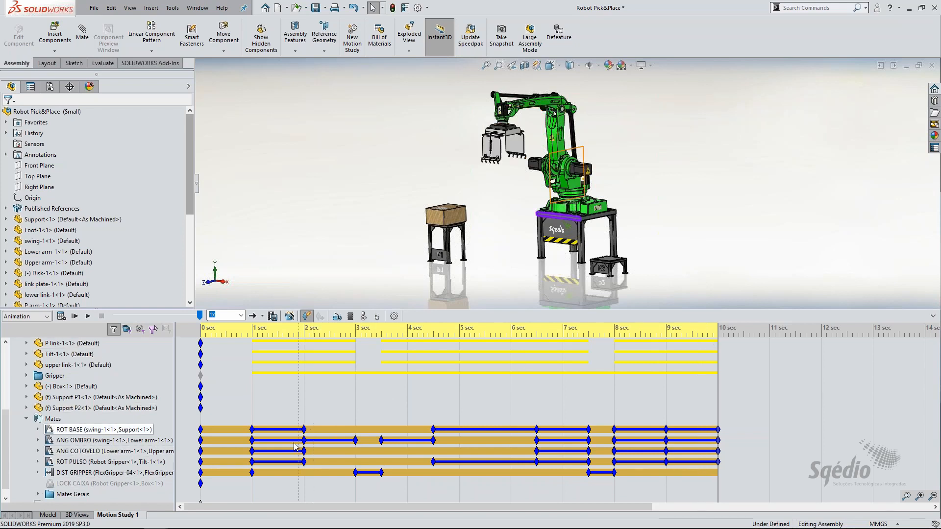
# Step: Set the interpolation mode of the mate key points at 2 and 3.5 seconds to Ease in/Ease out
pyautogui.moveTo(297, 495); pyautogui.dragTo(323, 408)
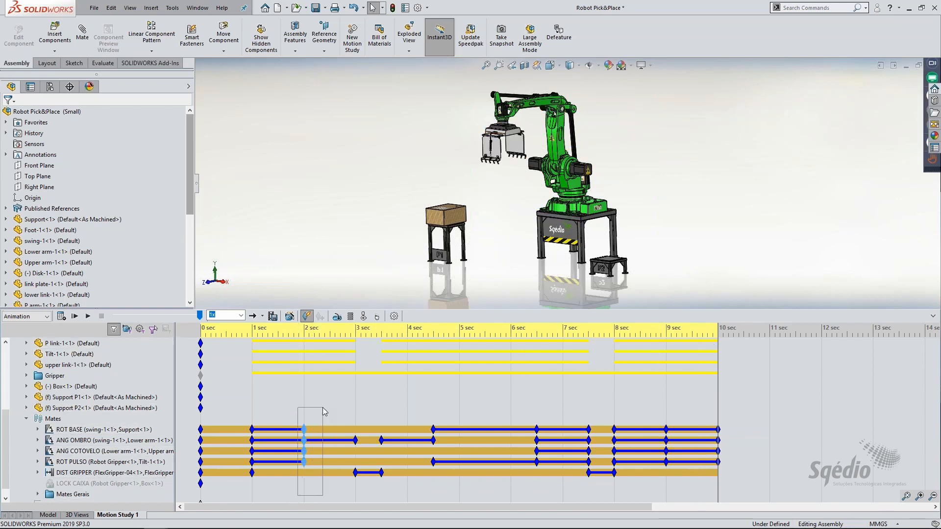
pyautogui.rightClick(304, 429)
pyautogui.moveTo(369, 426)
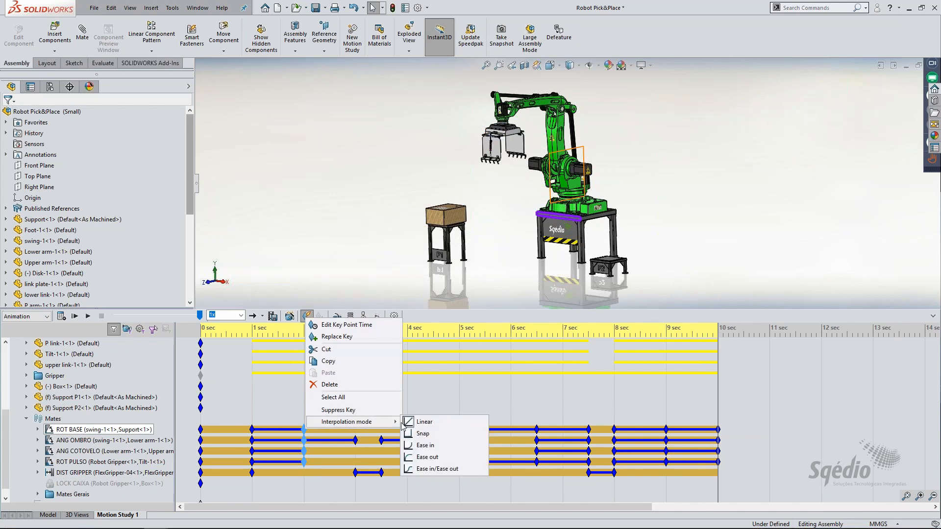
pyautogui.click(447, 470)
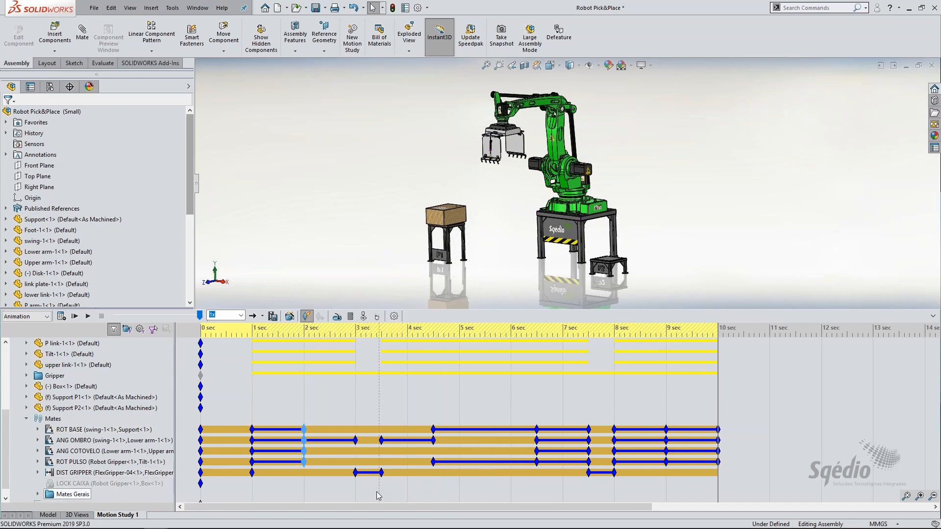
pyautogui.moveTo(377, 489); pyautogui.dragTo(393, 408)
pyautogui.rightClick(382, 440)
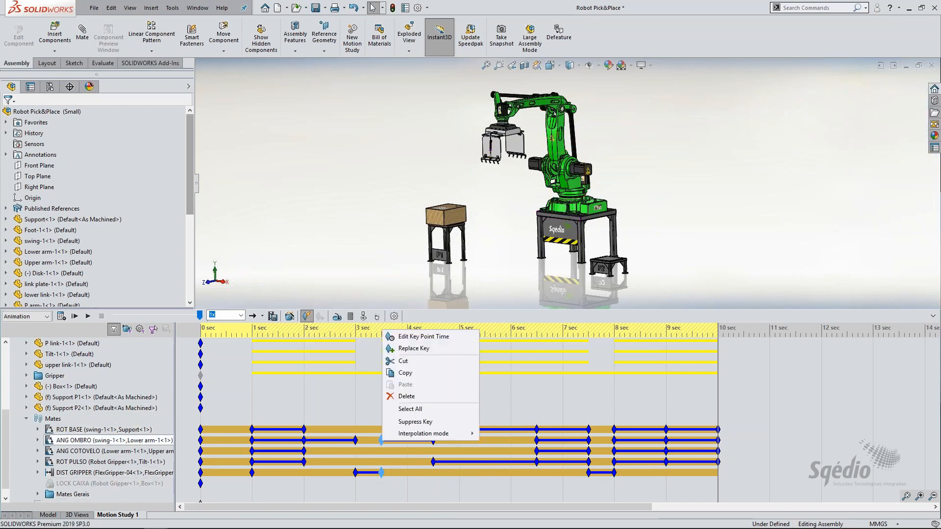
pyautogui.moveTo(415, 434)
pyautogui.click(478, 484)
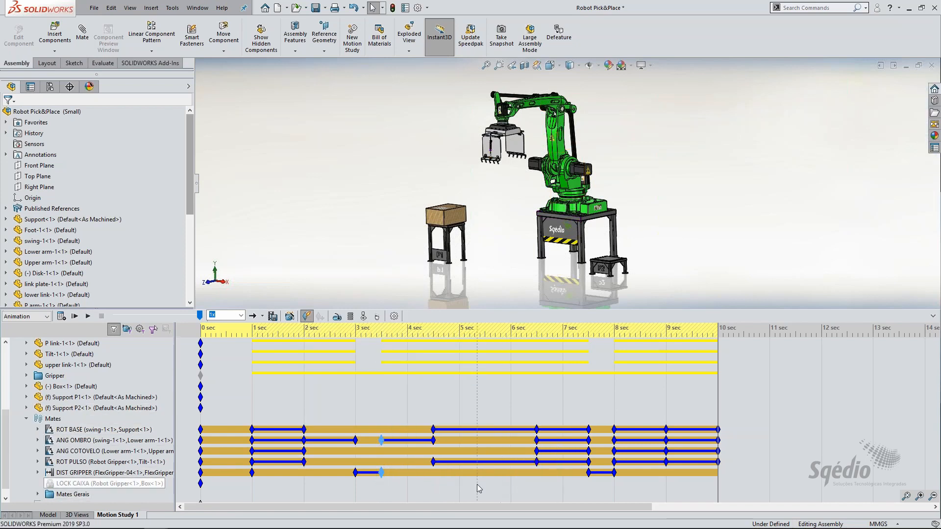
# Step: Set the interpolation mode of the mate key points at 6.5 and 7.5 seconds to Ease in/Ease out
pyautogui.moveTo(536, 488); pyautogui.dragTo(547, 399)
pyautogui.rightClick(536, 430)
pyautogui.moveTo(565, 427)
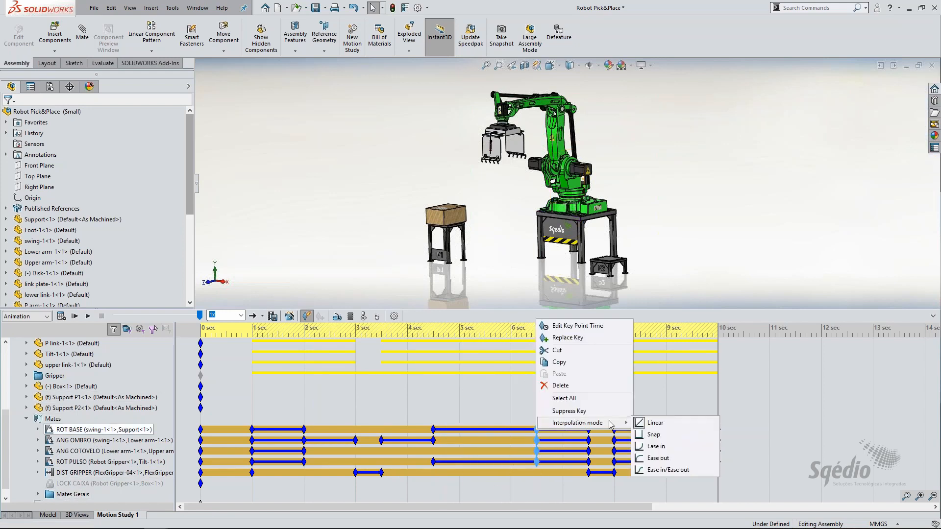
pyautogui.click(656, 469)
pyautogui.moveTo(577, 492); pyautogui.dragTo(595, 418)
pyautogui.rightClick(590, 430)
pyautogui.moveTo(644, 426)
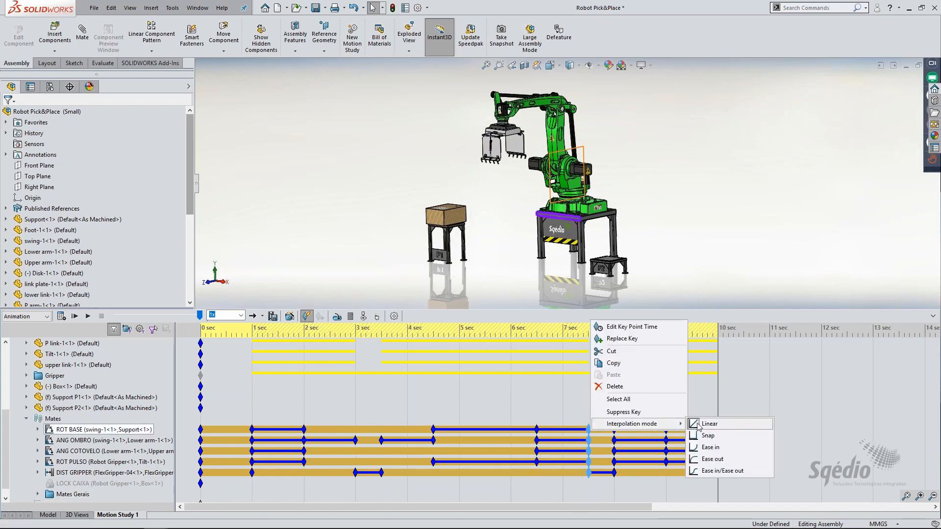
pyautogui.click(695, 473)
# Step: Set the interpolation mode of the mate key points at 9 and 10 seconds to Ease in/Ease out
pyautogui.moveTo(662, 483); pyautogui.dragTo(681, 407)
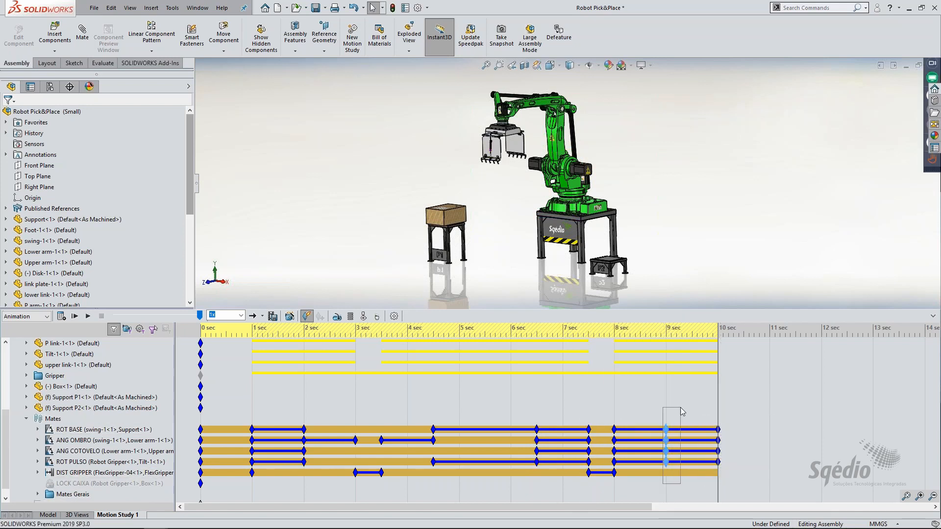
pyautogui.rightClick(669, 431)
pyautogui.moveTo(718, 425)
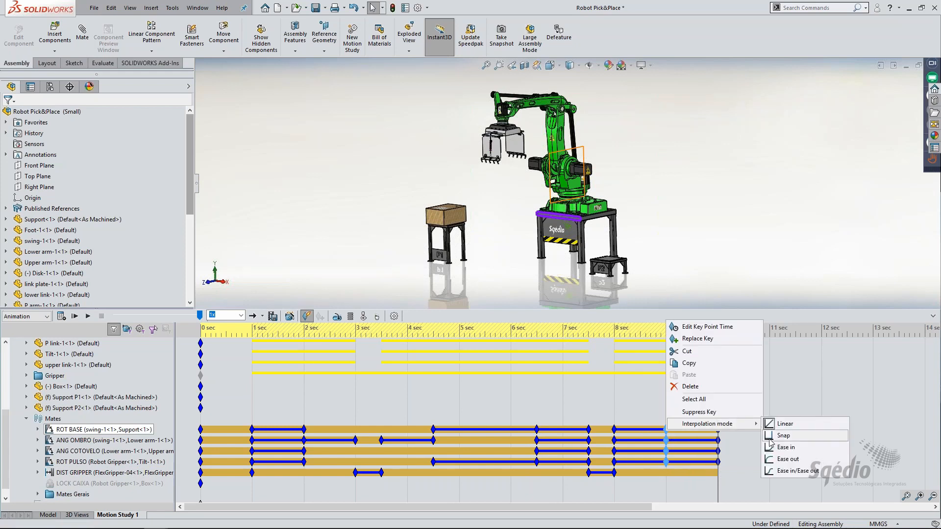
pyautogui.click(785, 474)
pyautogui.moveTo(709, 495); pyautogui.dragTo(737, 421)
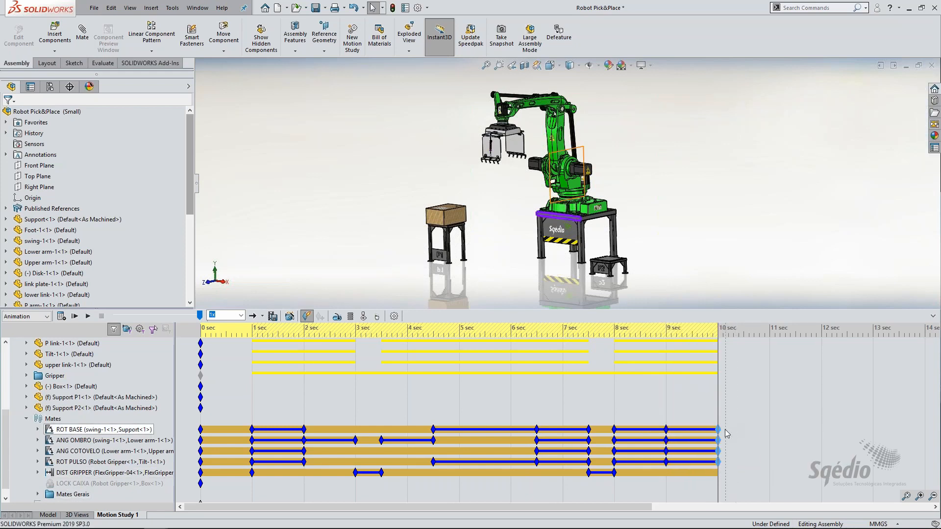
pyautogui.rightClick(719, 429)
pyautogui.moveTo(765, 426)
pyautogui.click(838, 469)
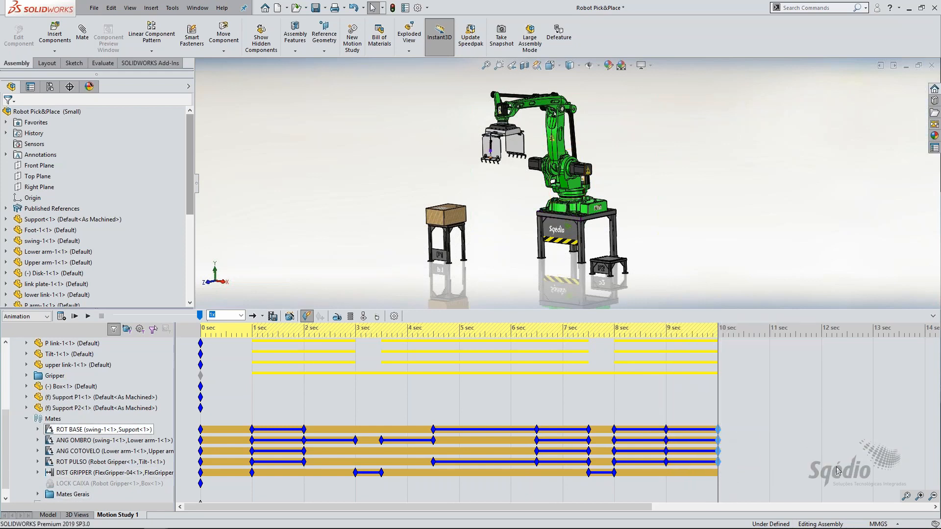
# Step: Move the final mate key points at 10 seconds to 11 seconds and recalculate the motion study
pyautogui.click(61, 316)
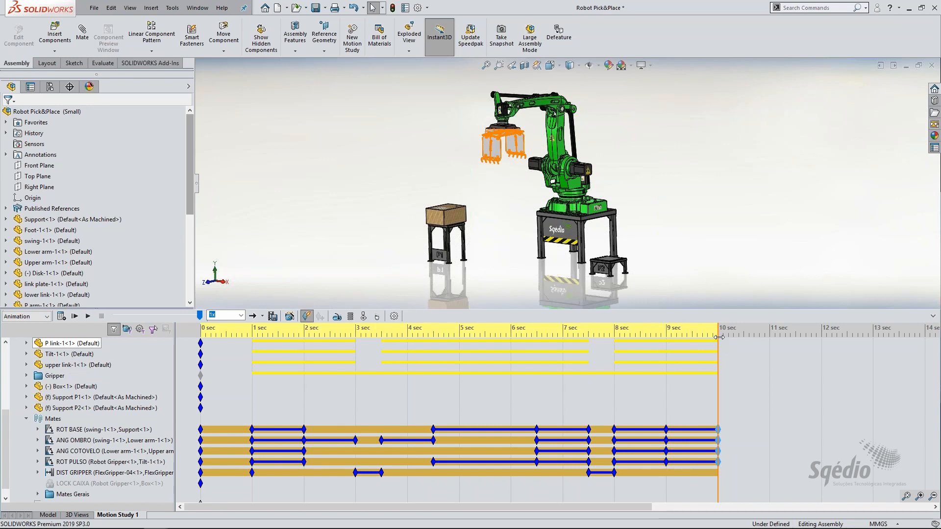
pyautogui.moveTo(719, 338); pyautogui.dragTo(822, 334)
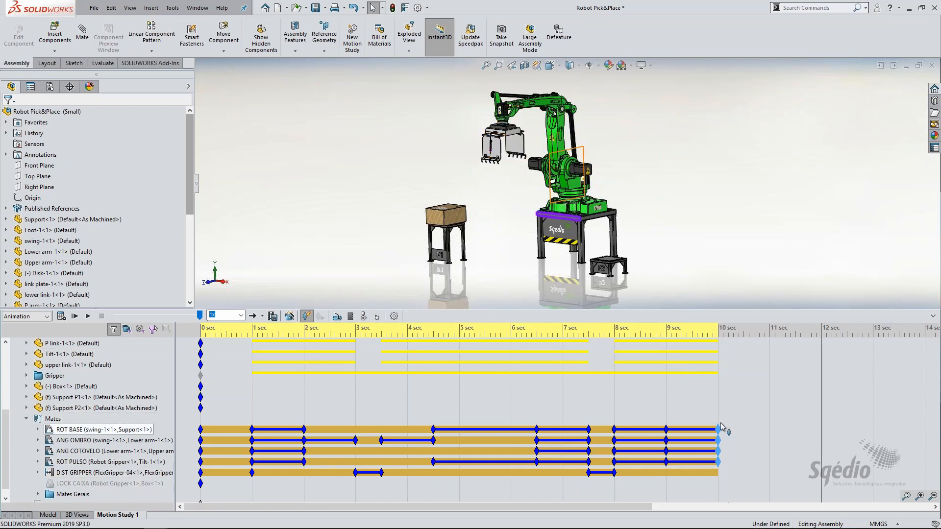
pyautogui.moveTo(821, 407)
pyautogui.mouseDown()
pyautogui.moveTo(740, 406)
pyautogui.moveTo(822, 402)
pyautogui.mouseUp()
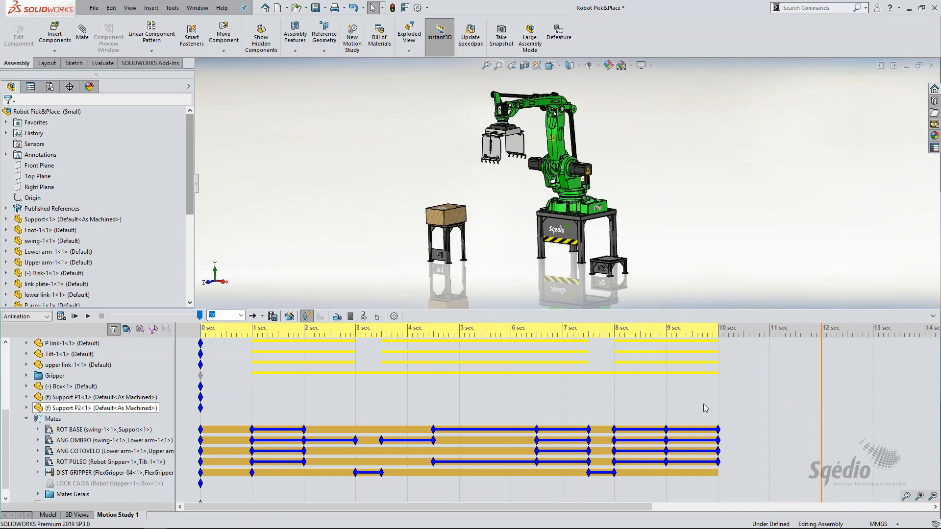
pyautogui.moveTo(704, 404); pyautogui.dragTo(728, 466)
pyautogui.moveTo(719, 430); pyautogui.dragTo(772, 425)
pyautogui.click(808, 397)
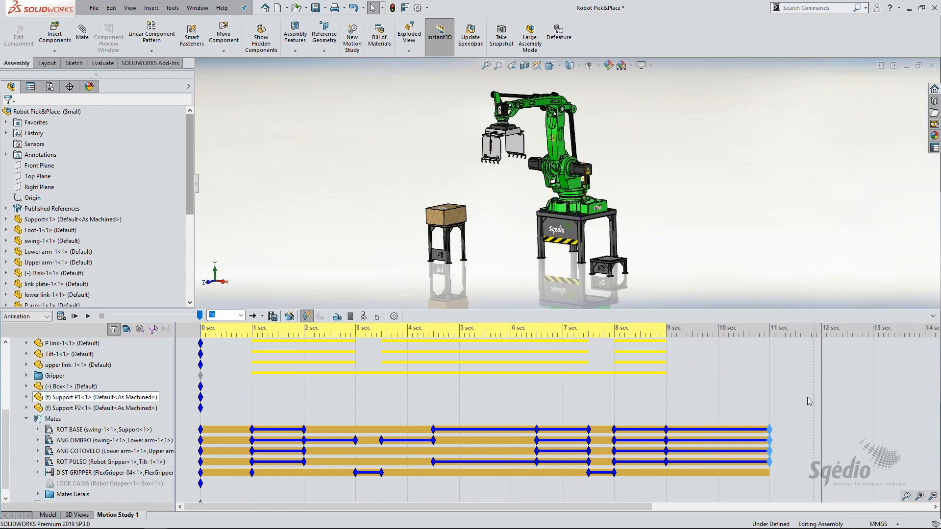
pyautogui.click(62, 316)
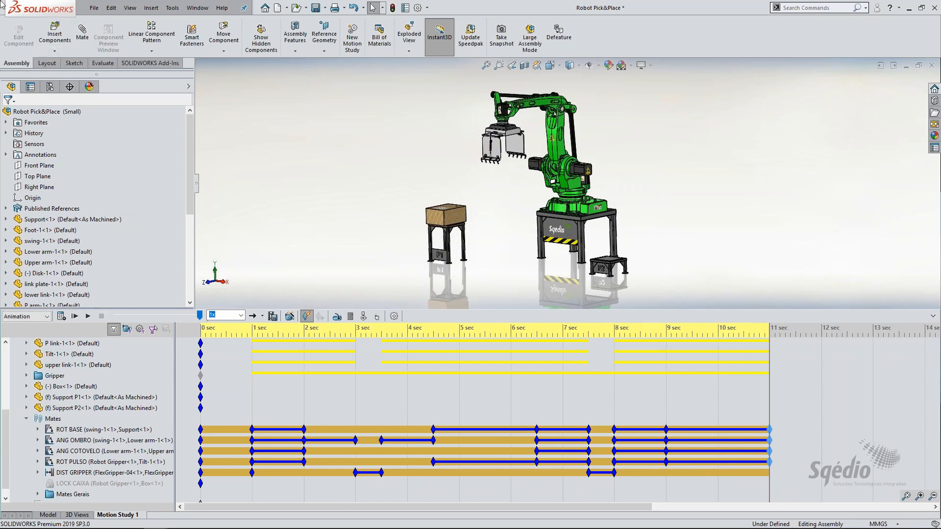
# Step: Examine the robot at the start of the timeline and the assembly's Mates folder, including the LOCK CAIXA mate
pyautogui.moveTo(653, 116); pyautogui.dragTo(688, 145, button='middle')
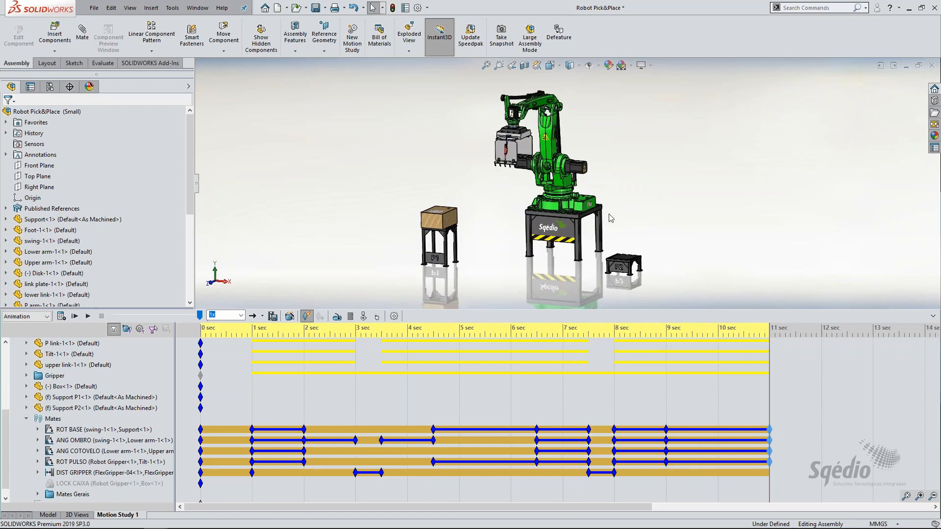
pyautogui.moveTo(547, 309); pyautogui.dragTo(548, 317)
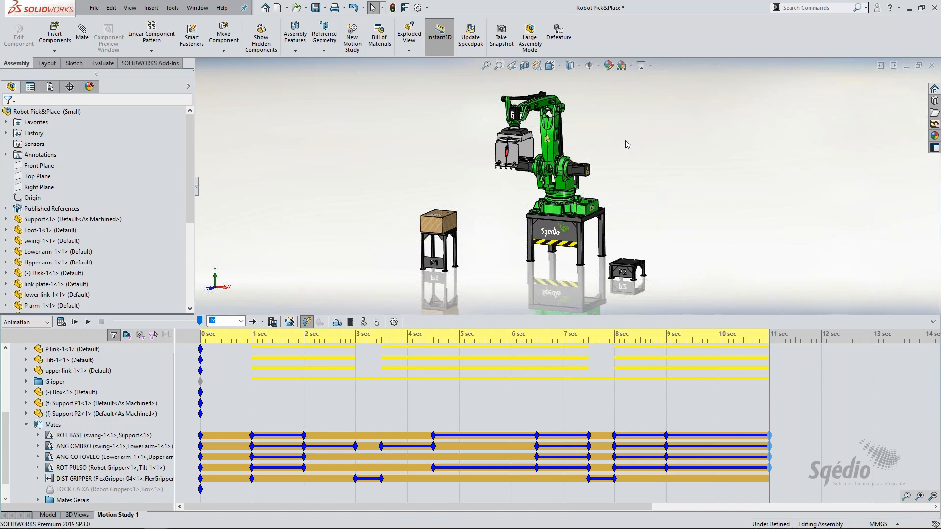
pyautogui.scroll(-2, 612, 129)
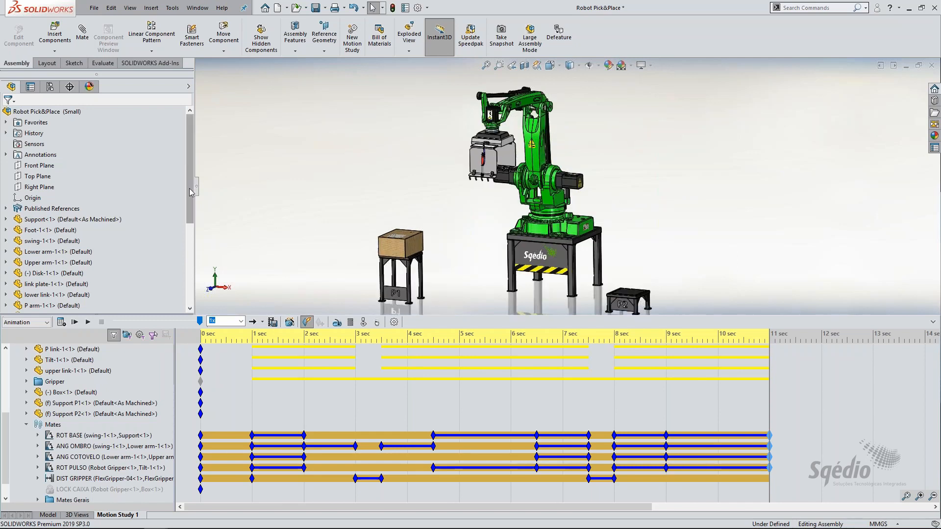
pyautogui.moveTo(190, 189); pyautogui.dragTo(186, 278)
pyautogui.click(205, 342)
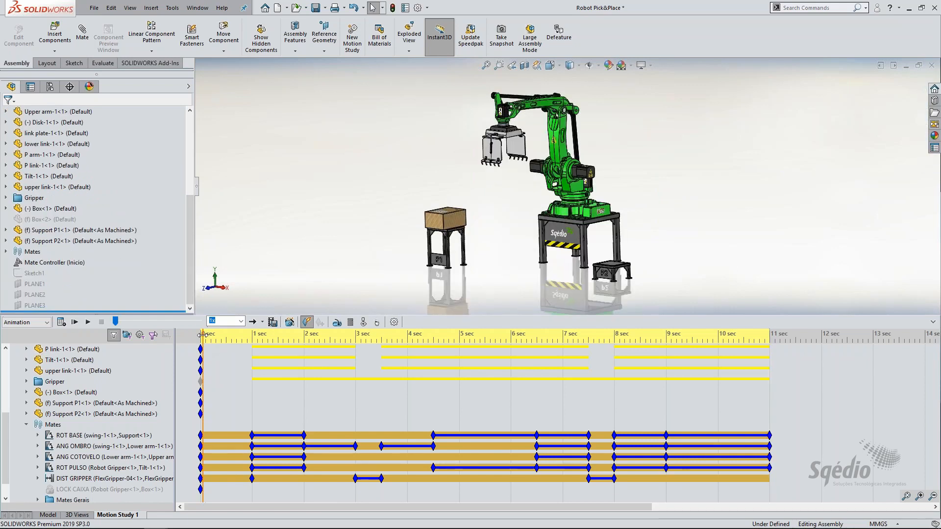
pyautogui.click(6, 251)
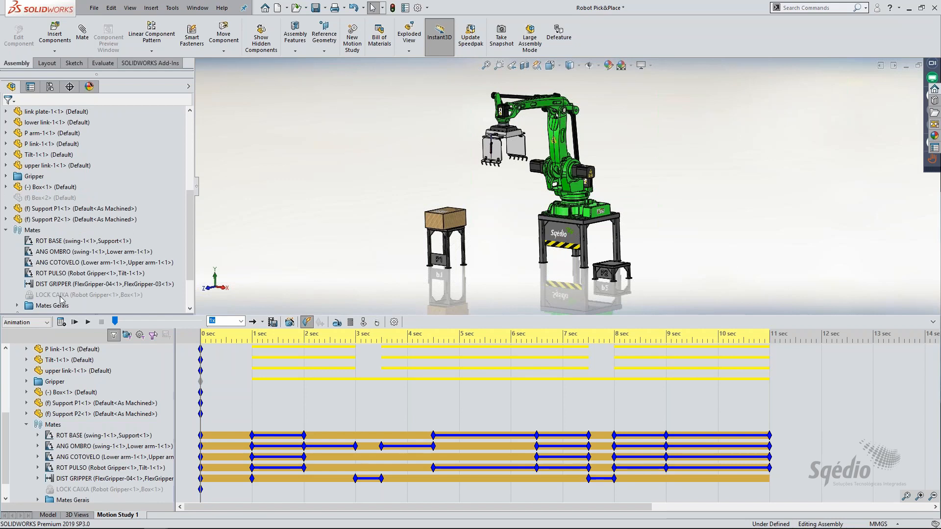
pyautogui.click(7, 230)
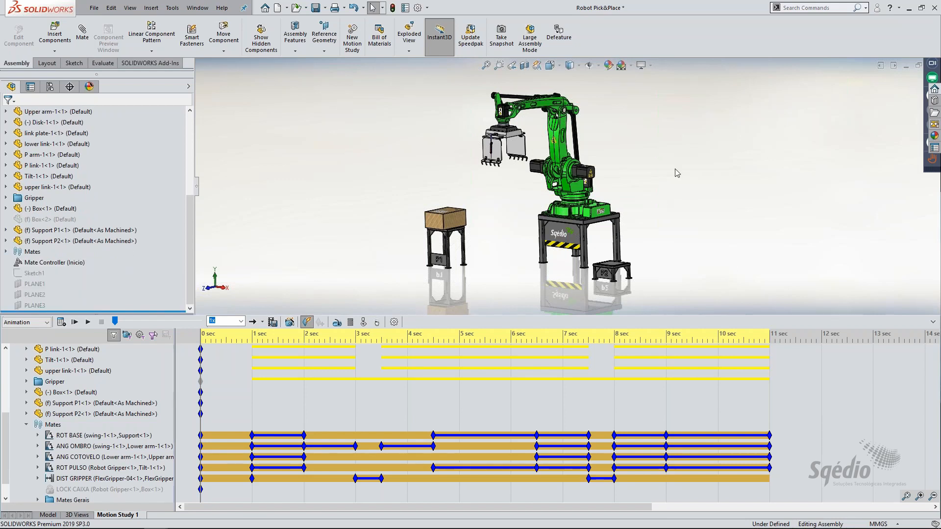
pyautogui.moveTo(640, 133); pyautogui.dragTo(625, 146, button='middle')
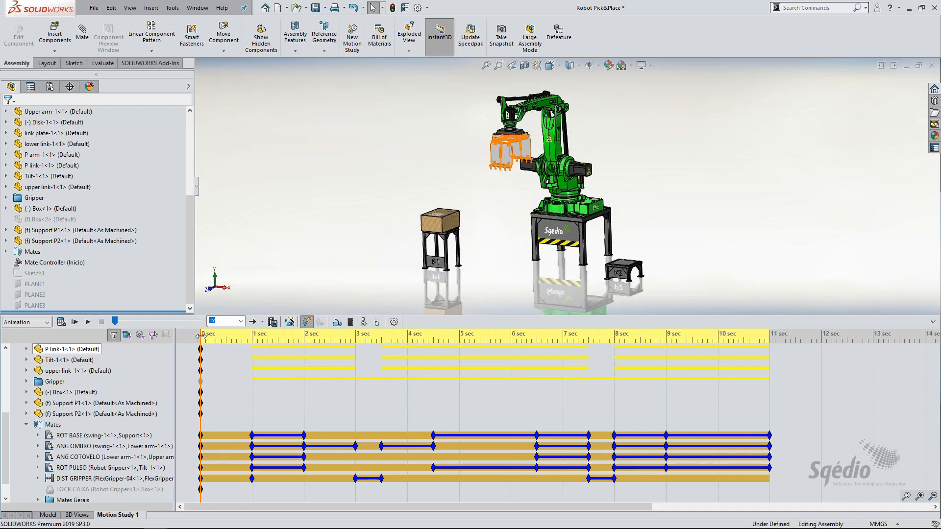
# Step: Unsuppress the LOCK CAIXA mate at 3.5 seconds in the motion study
pyautogui.moveTo(200, 336); pyautogui.dragTo(380, 358)
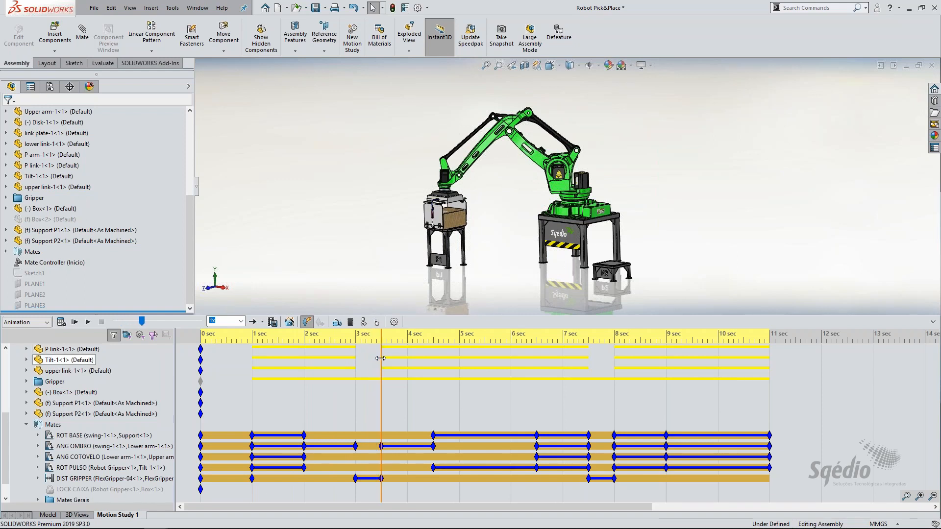
pyautogui.rightClick(383, 487)
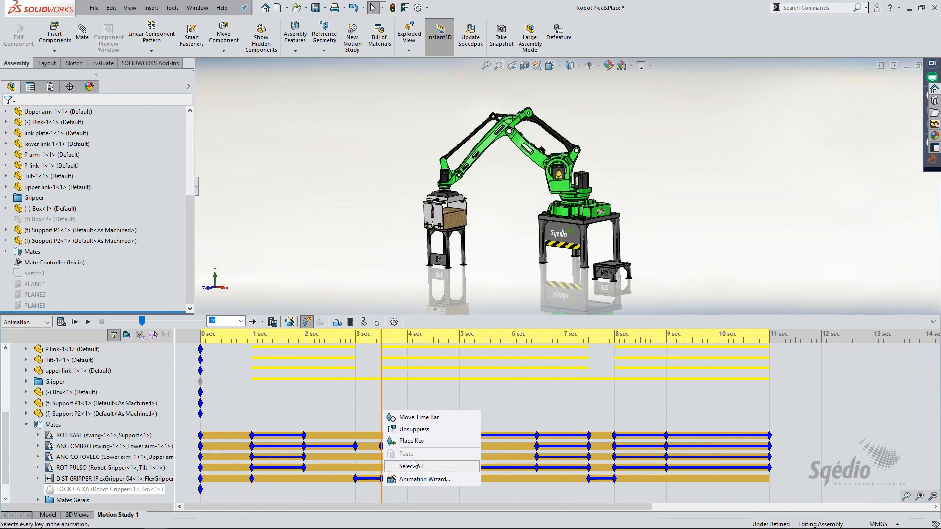
pyautogui.click(414, 429)
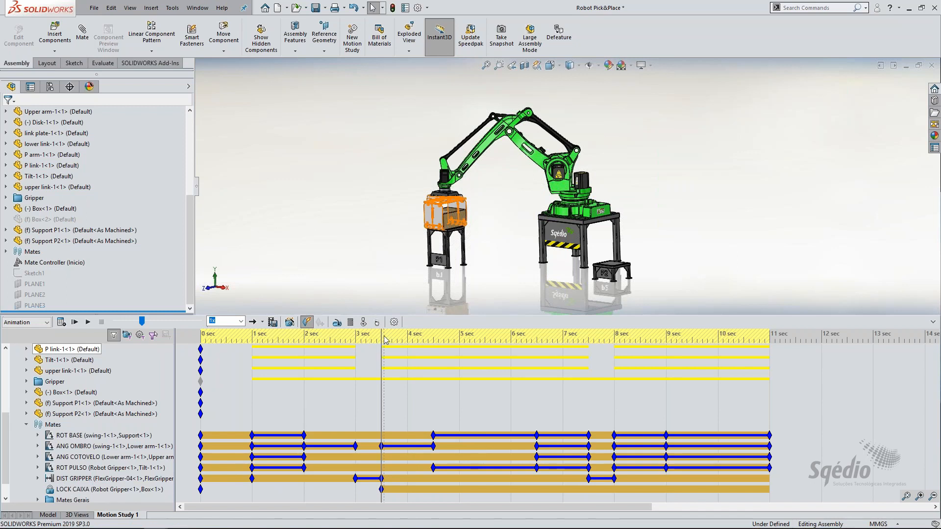
# Step: Suppress the LOCK CAIXA mate at 7.5 seconds in the motion study
pyautogui.moveTo(385, 340); pyautogui.dragTo(588, 356)
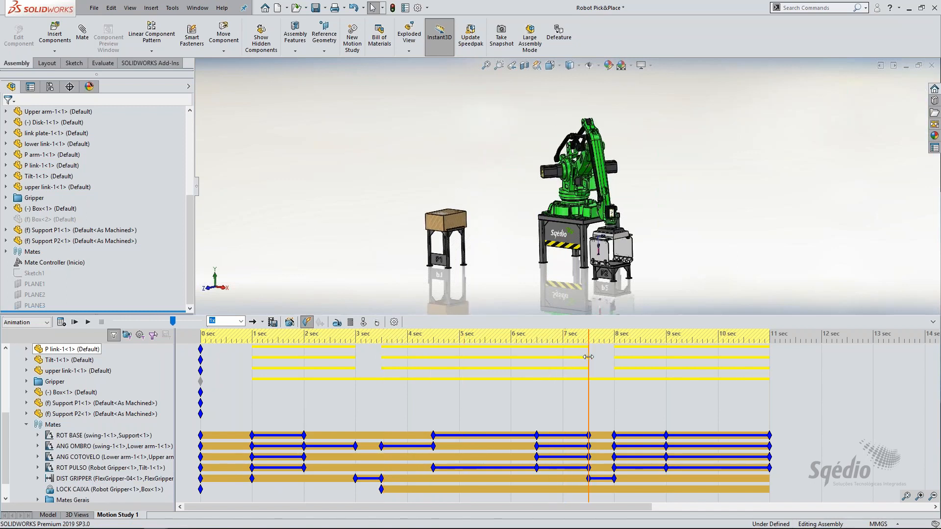
pyautogui.rightClick(588, 489)
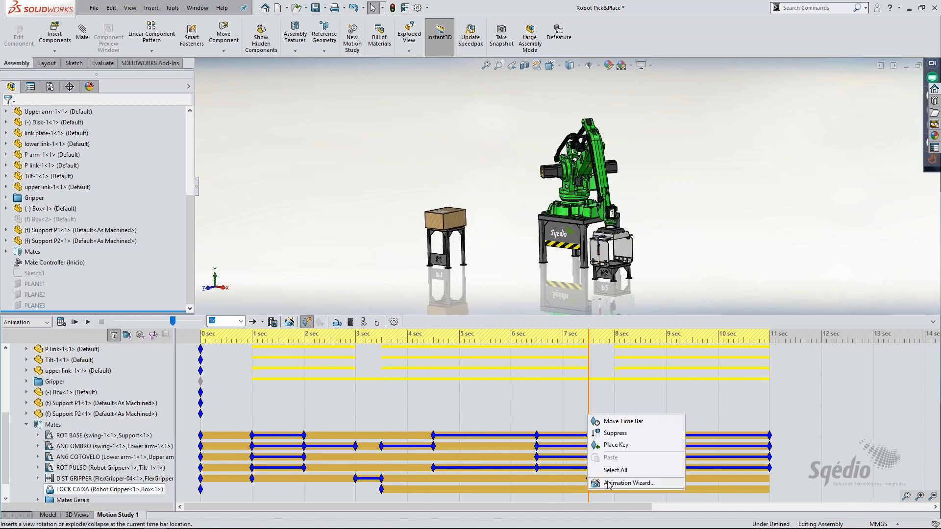
pyautogui.click(616, 433)
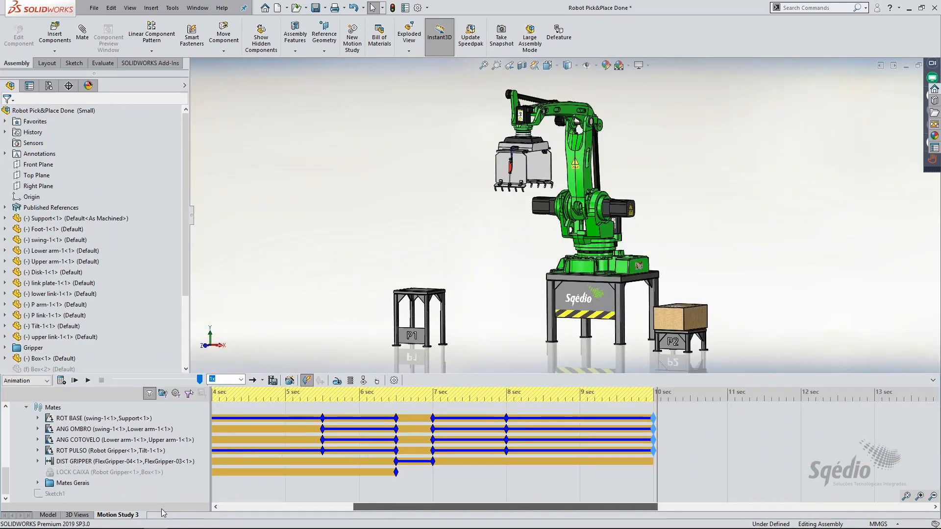
# Step: Calculate Motion Study 3 of the Robot Pick&Place Done assembly and load the SOLIDWORKS Visualize add-in
pyautogui.click(240, 507)
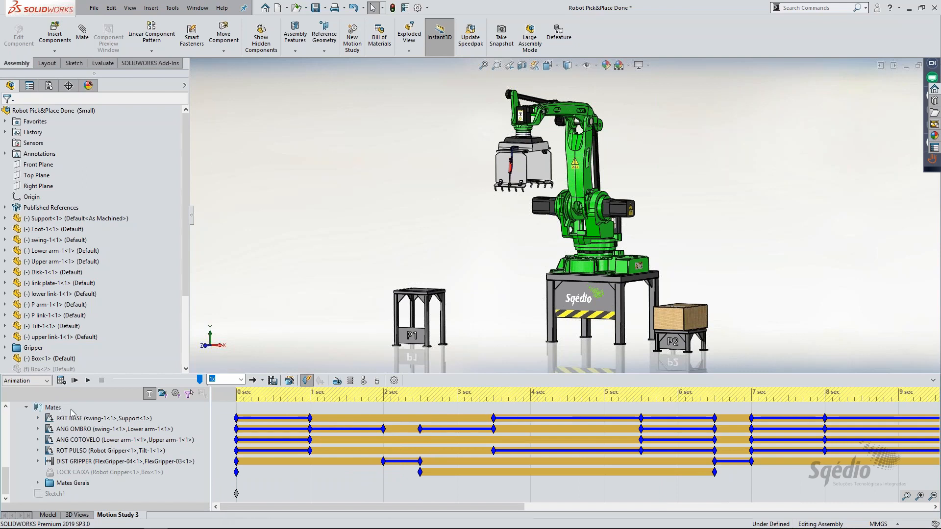
pyautogui.click(61, 380)
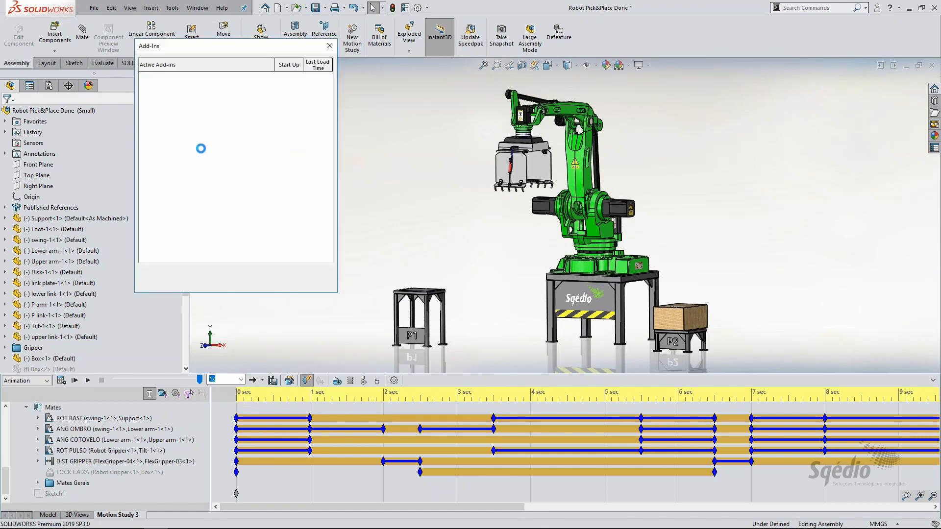
pyautogui.scroll(-3, 193, 235)
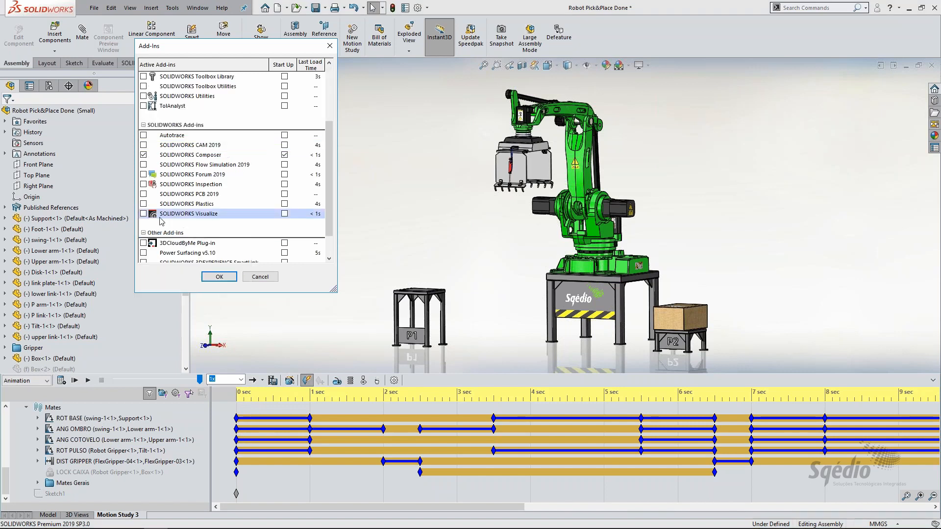
pyautogui.click(144, 214)
pyautogui.click(223, 278)
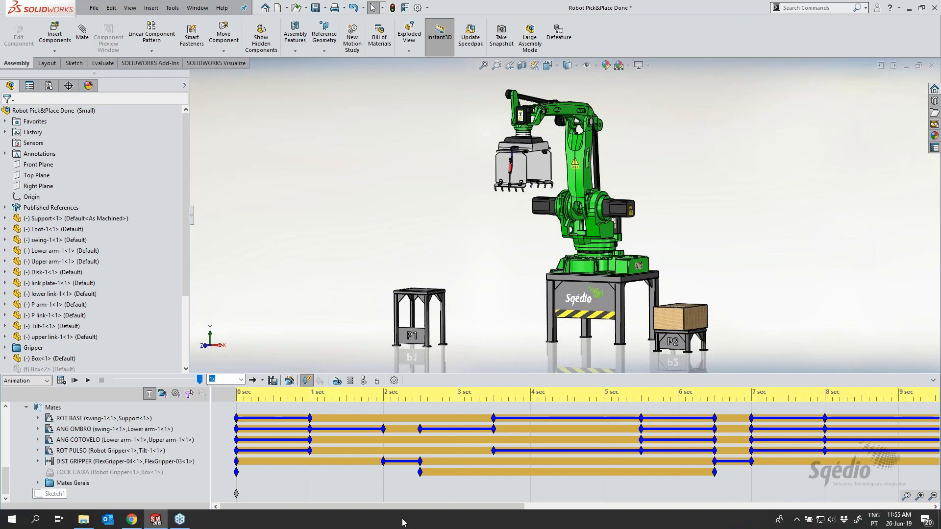
# Step: Export the assembly to SOLIDWORKS Visualize with Export Advanced, including Motion Study 3, and save the document without rebuilding
pyautogui.click(227, 68)
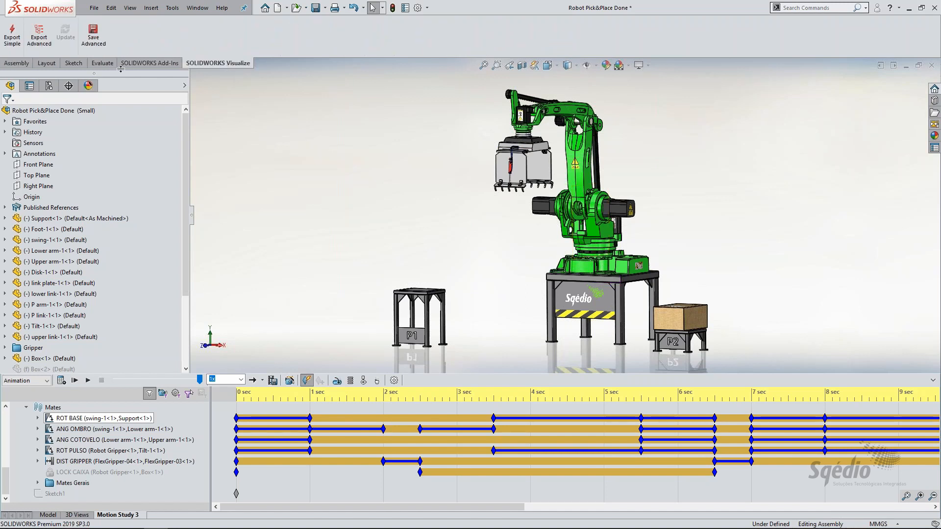
pyautogui.click(48, 40)
pyautogui.click(103, 62)
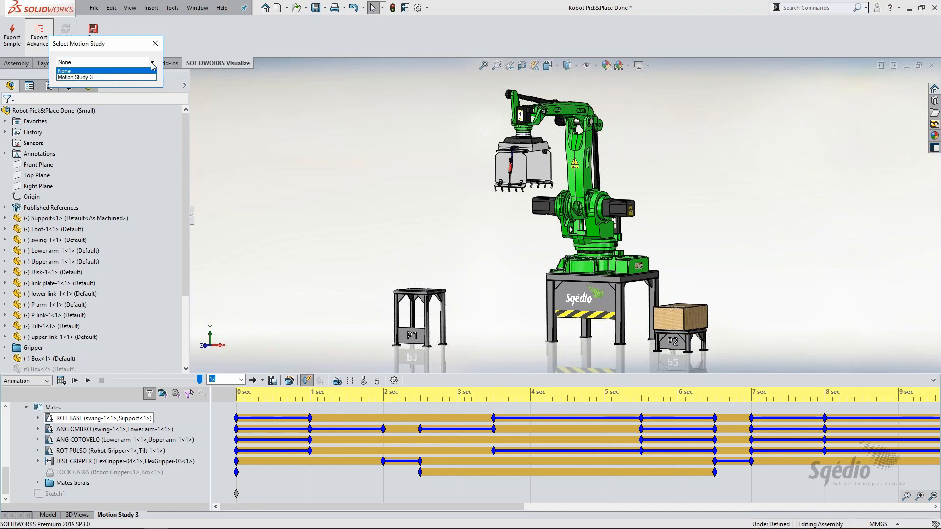
pyautogui.click(74, 78)
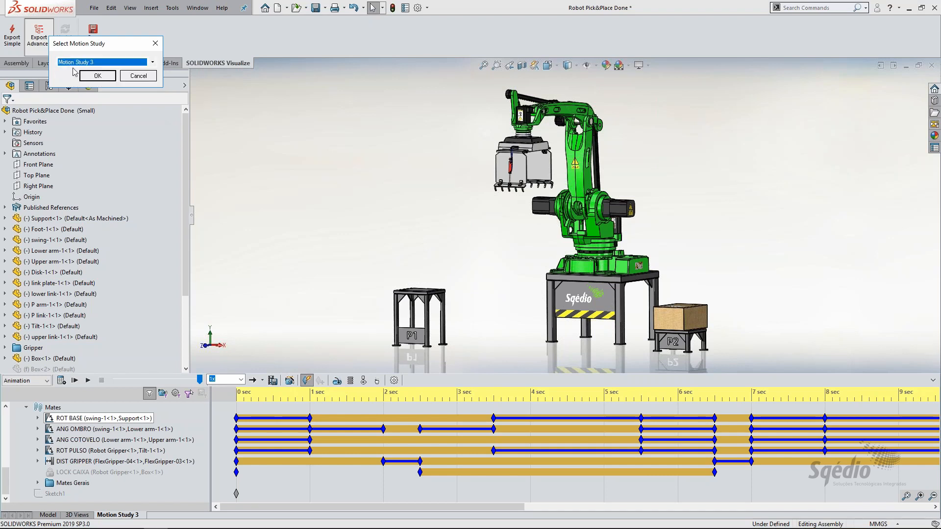
pyautogui.click(98, 75)
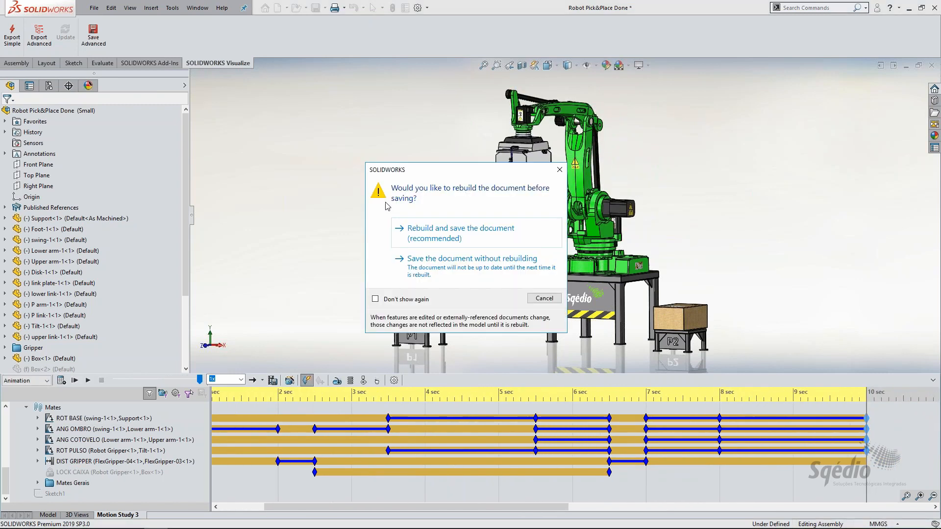
pyautogui.click(479, 273)
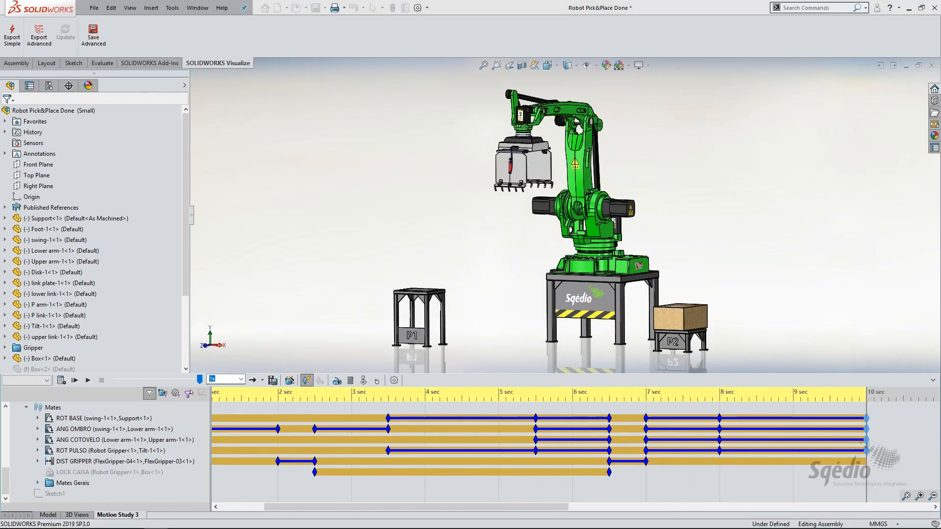
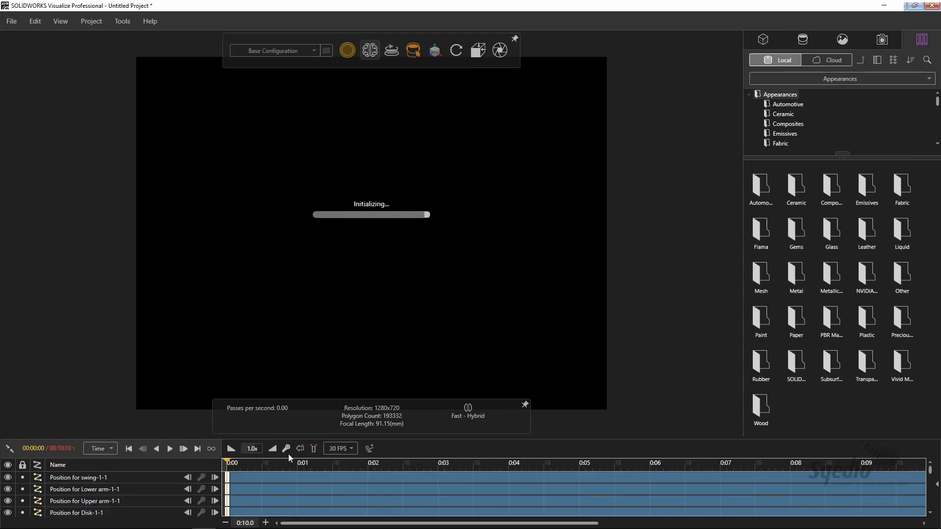
# Step: Switch back to SOLIDWORKS and examine the decals and appearances on the robot arm, gripper, base and cardboard box
pyautogui.click(155, 521)
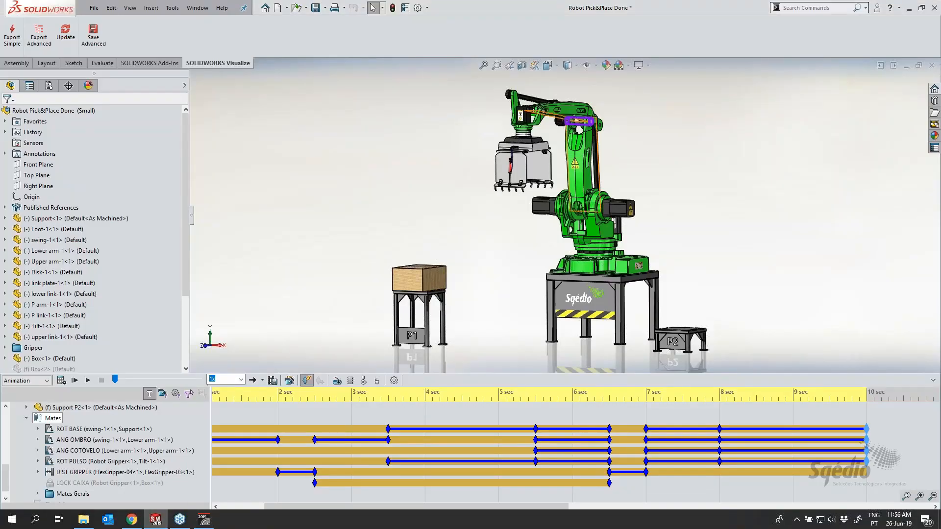
pyautogui.scroll(-6, 613, 161)
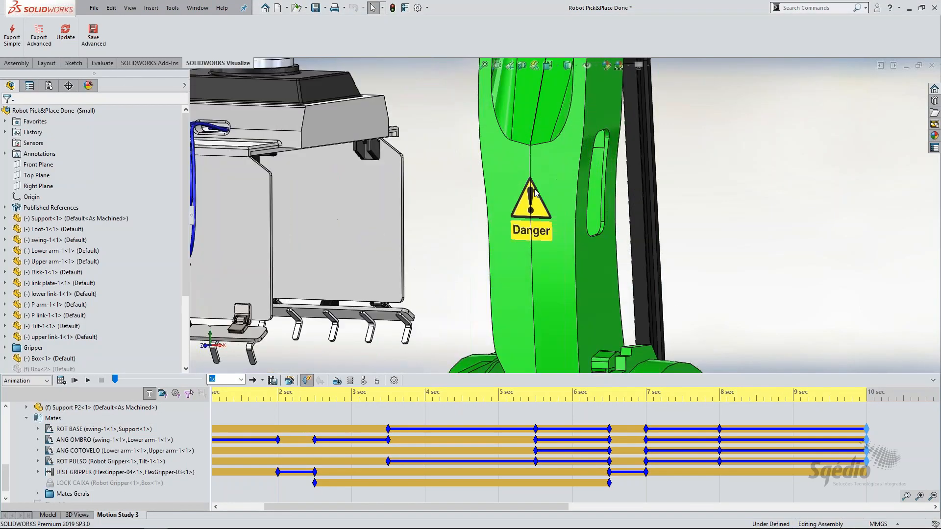
pyautogui.scroll(-3, 536, 220)
pyautogui.scroll(-2, 536, 221)
pyautogui.scroll(3, 536, 221)
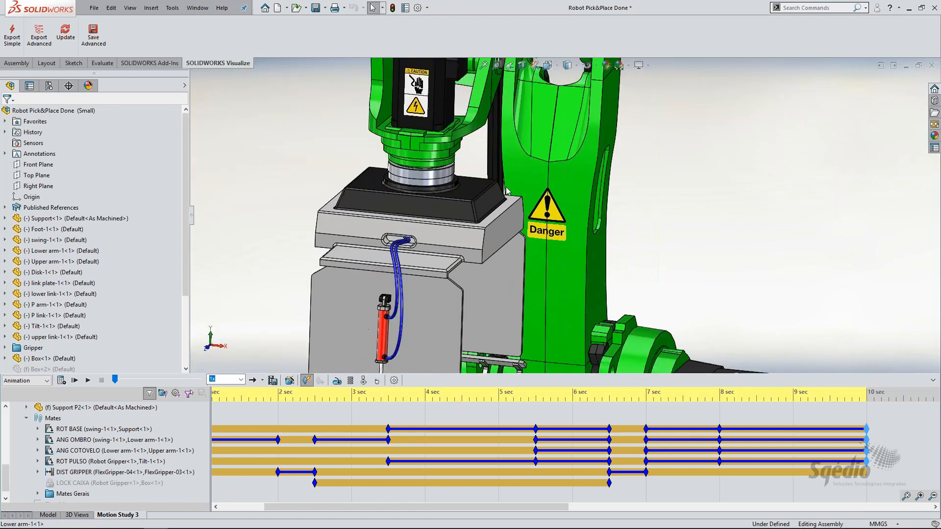
pyautogui.scroll(-6, 460, 122)
pyautogui.scroll(5, 463, 128)
pyautogui.scroll(6, 479, 174)
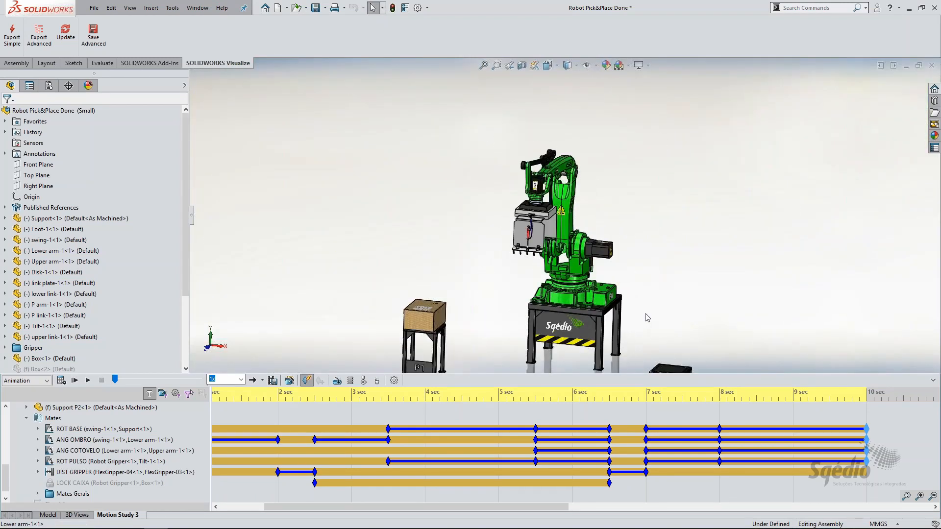
pyautogui.scroll(-7, 508, 232)
pyautogui.scroll(3, 507, 231)
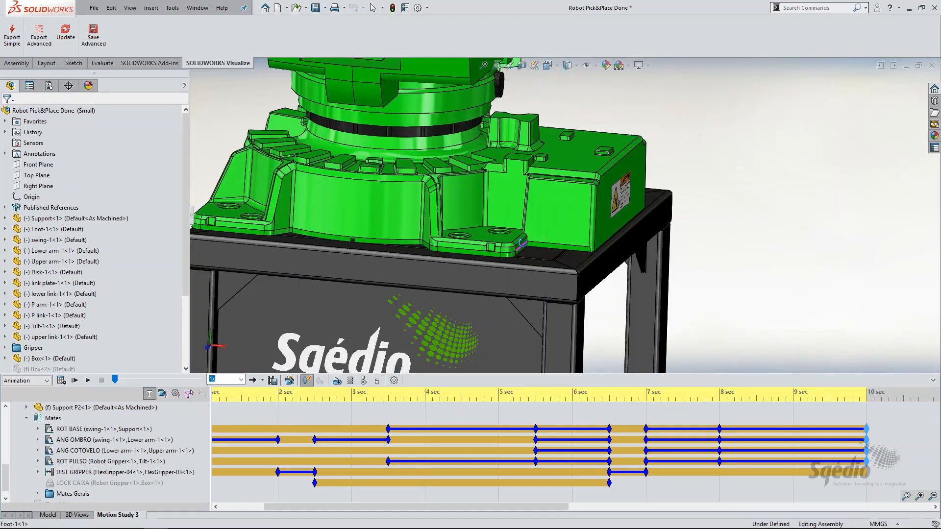
pyautogui.scroll(5, 422, 156)
pyautogui.scroll(-8, 377, 222)
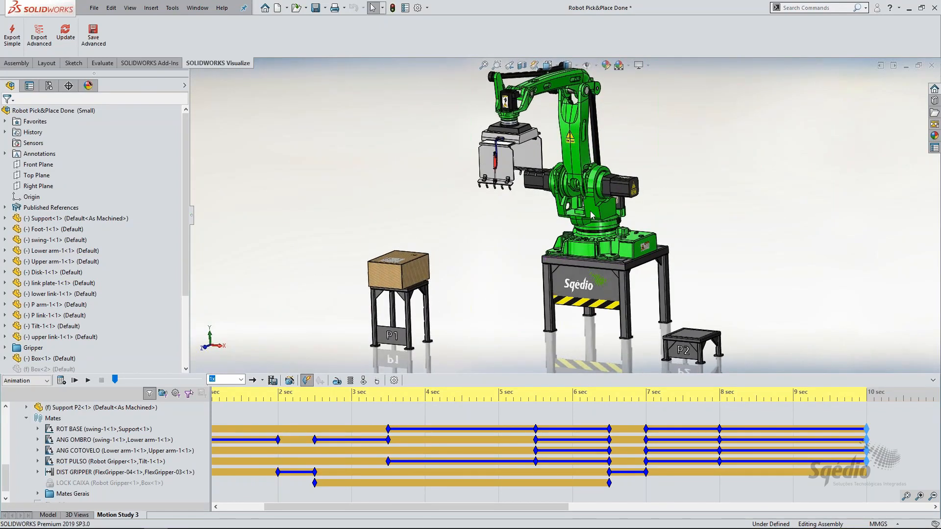
pyautogui.scroll(-3, 505, 245)
pyautogui.moveTo(505, 245); pyautogui.dragTo(393, 307, button='middle')
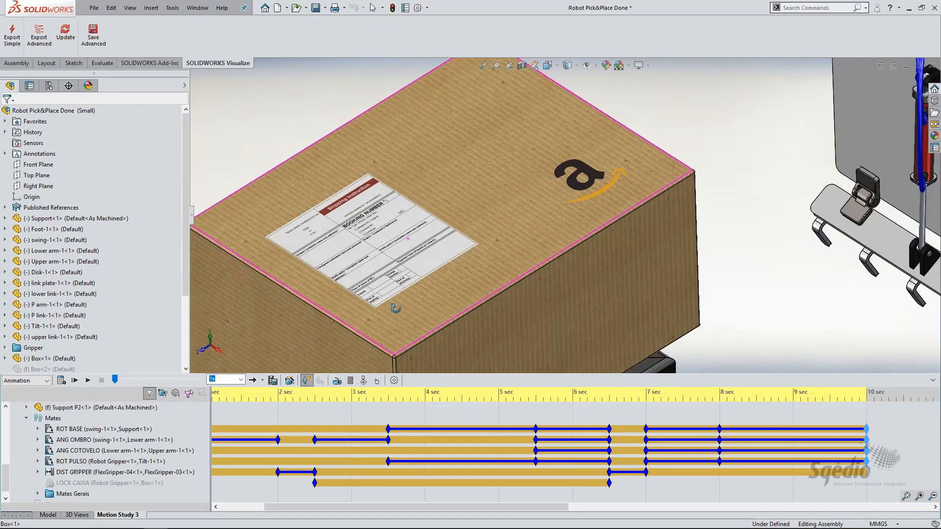
# Step: Examine the shipping label and logo decals on the cardboard box and the overall robot cell
pyautogui.scroll(-2, 341, 235)
pyautogui.scroll(10, 471, 264)
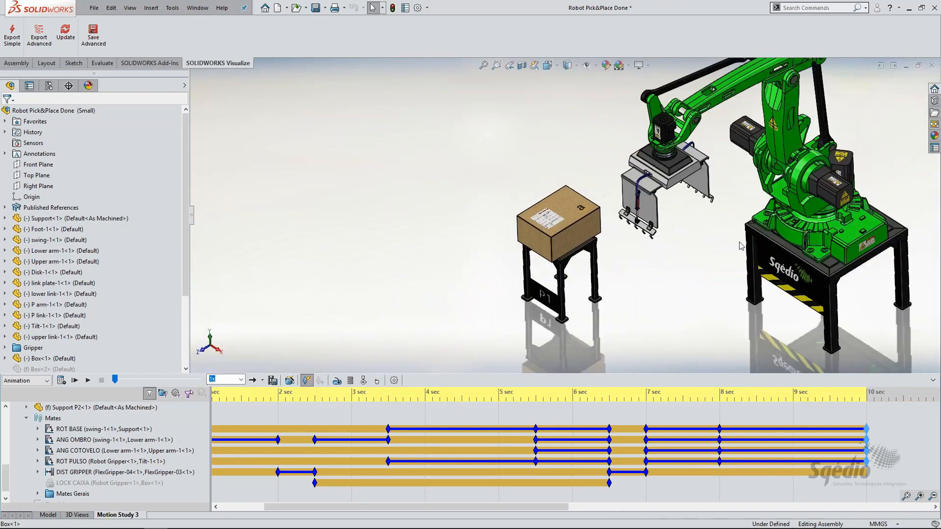
pyautogui.scroll(-3, 661, 222)
pyautogui.moveTo(662, 221); pyautogui.dragTo(729, 135, button='middle')
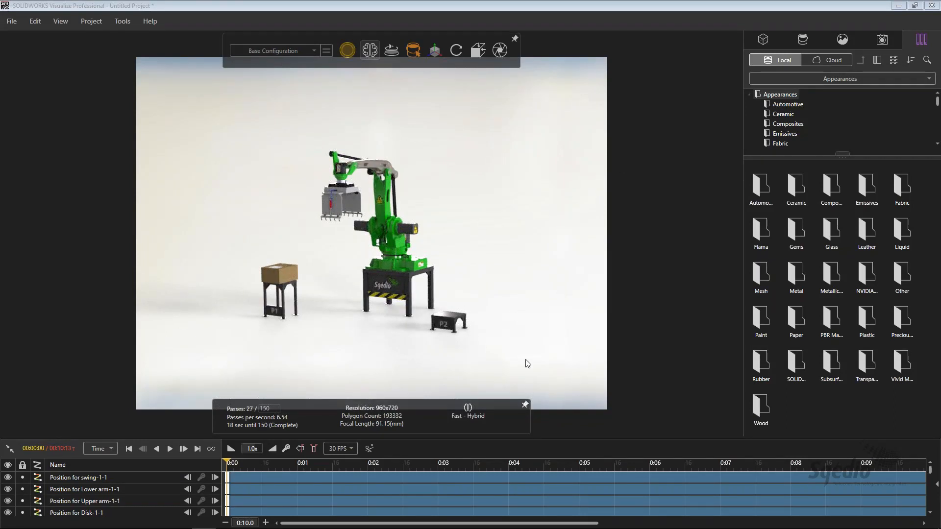
# Step: Switch to SOLIDWORKS Visualize and examine the warning decals and appearances on the rendered robot arm, motor, base and stand
pyautogui.scroll(10, 355, 219)
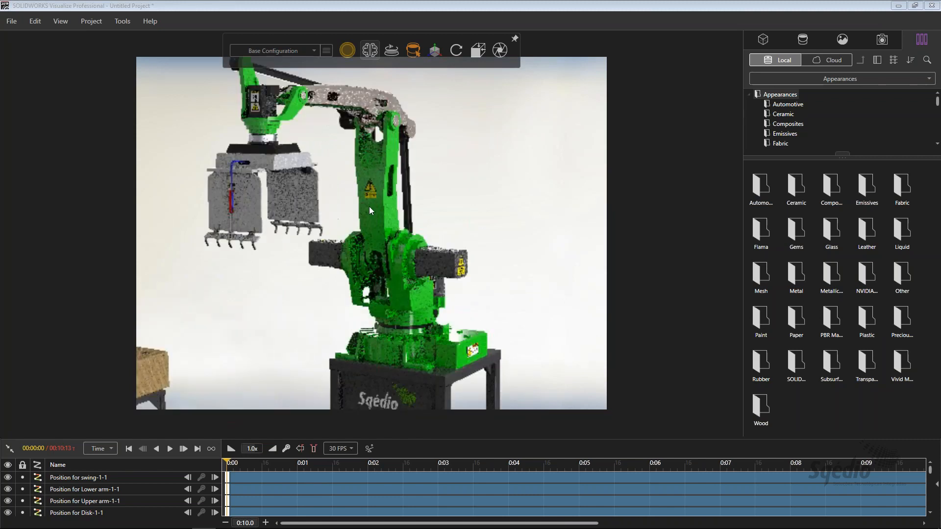
pyautogui.scroll(-2, 375, 205)
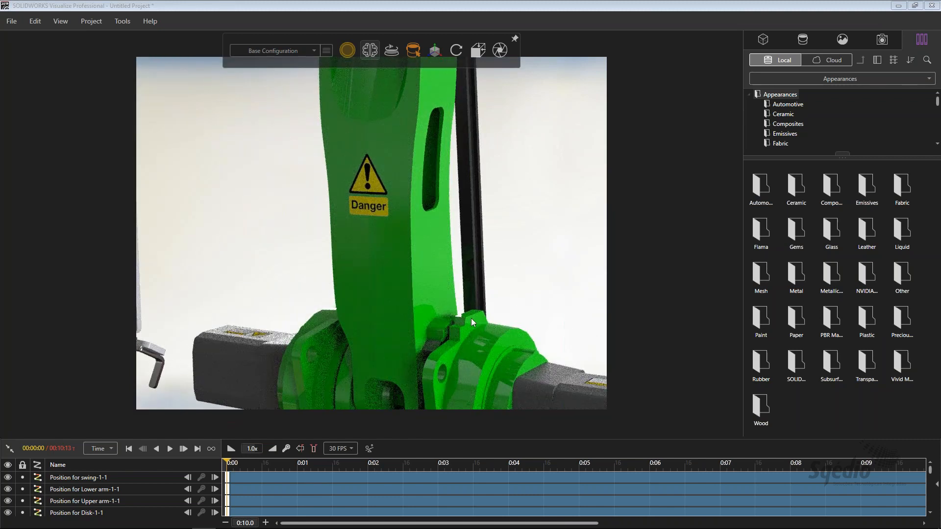
pyautogui.scroll(-5, 471, 319)
pyautogui.scroll(5, 476, 310)
pyautogui.scroll(4, 458, 286)
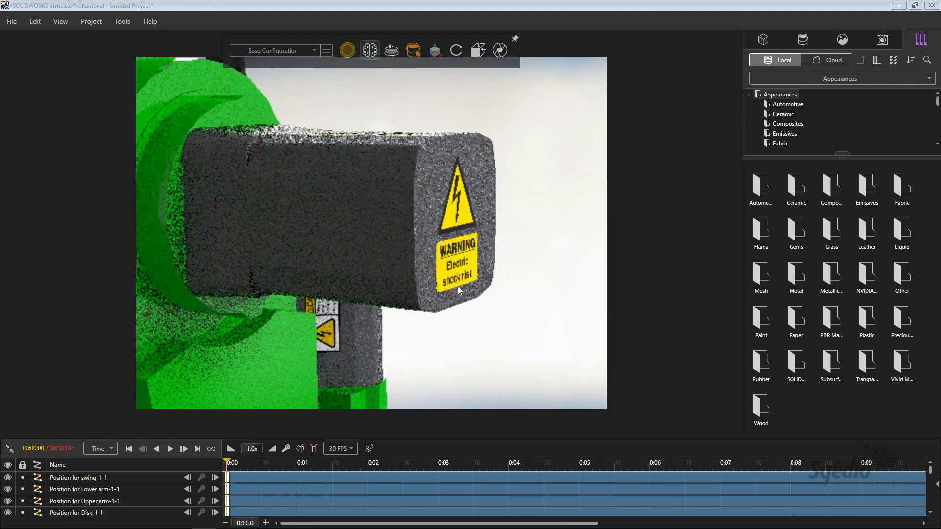
pyautogui.scroll(-3, 336, 316)
pyautogui.scroll(-4, 321, 330)
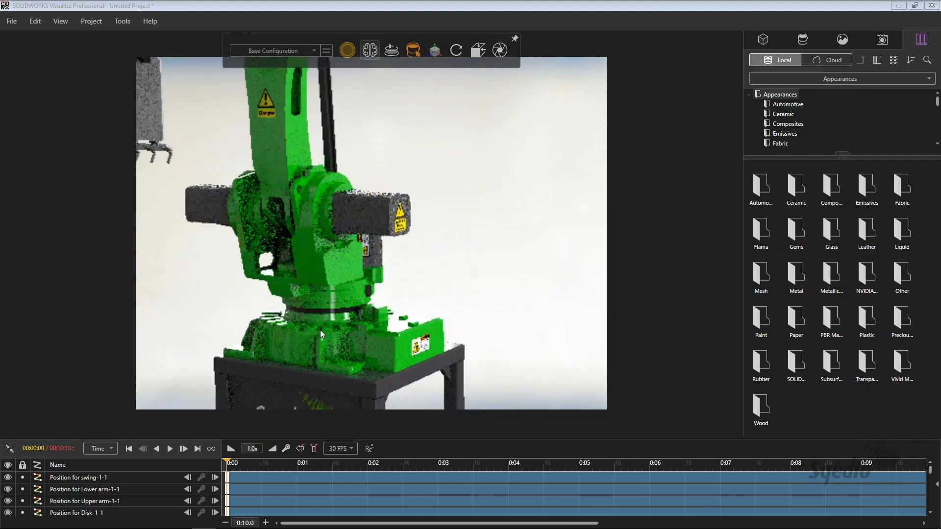
pyautogui.scroll(4, 317, 346)
pyautogui.scroll(-6, 348, 214)
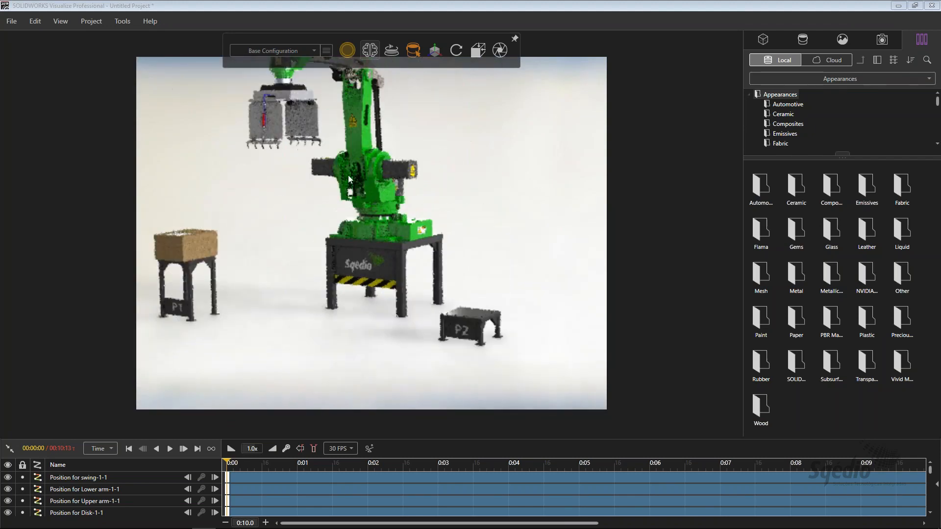
pyautogui.moveTo(313, 210); pyautogui.dragTo(349, 217)
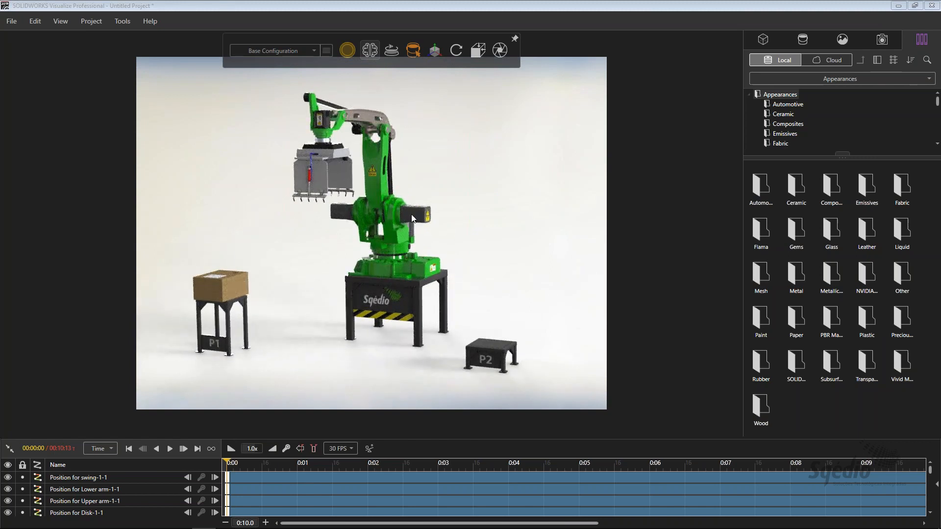
# Step: Copy the green appearance from the robot's lower arm and paste it onto the grey upper arm
pyautogui.keyDown('shift'); pyautogui.click(378, 182); pyautogui.keyUp('shift')
pyautogui.keyDown('shift'); pyautogui.rightClick(367, 117); pyautogui.keyUp('shift')
pyautogui.click(451, 157)
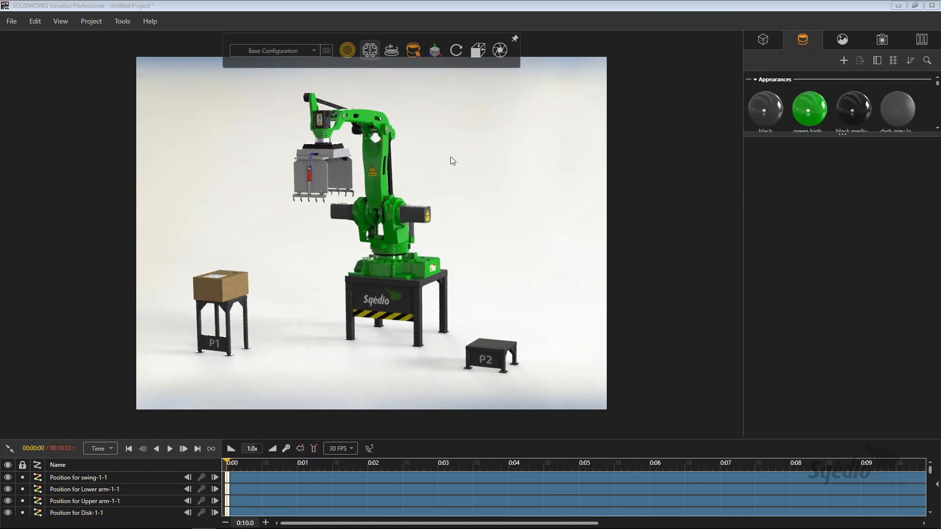
# Step: Enlarge the palette's list area and set the SOLIDWORKS Viewport camera's aspect ratio to HDTV 16:9
pyautogui.moveTo(453, 160); pyautogui.dragTo(461, 220)
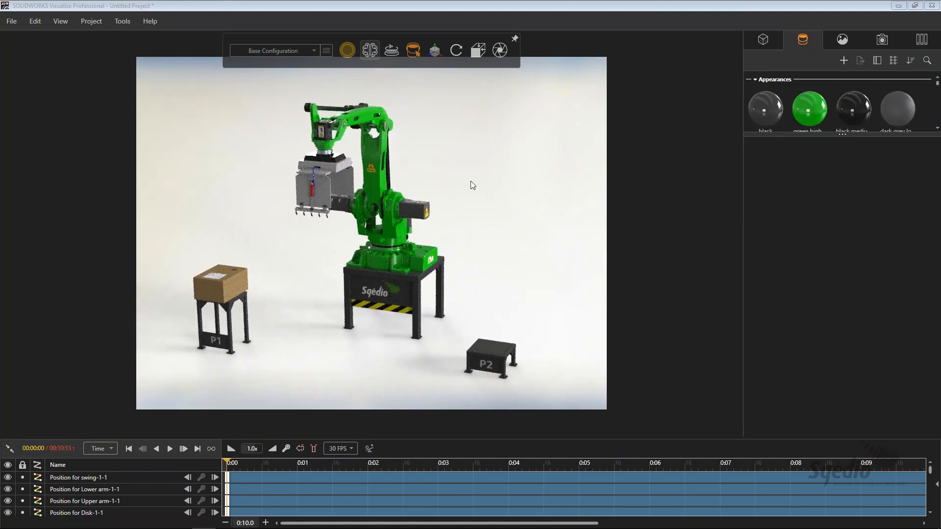
pyautogui.moveTo(472, 184); pyautogui.dragTo(522, 166)
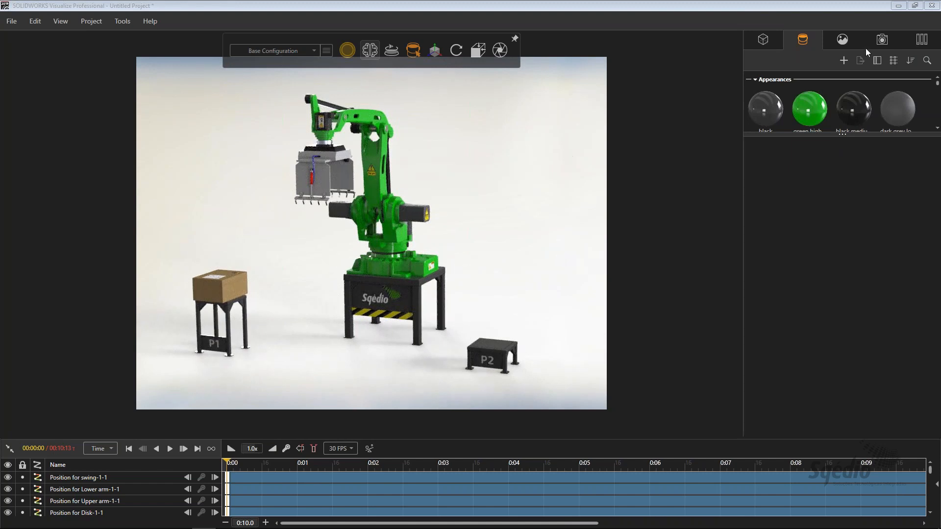
pyautogui.moveTo(841, 134); pyautogui.dragTo(842, 277)
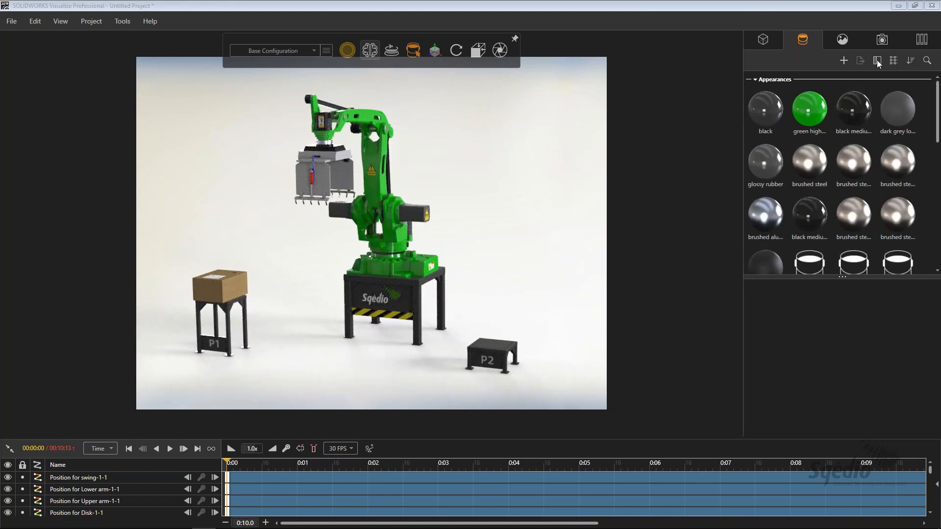
pyautogui.click(879, 43)
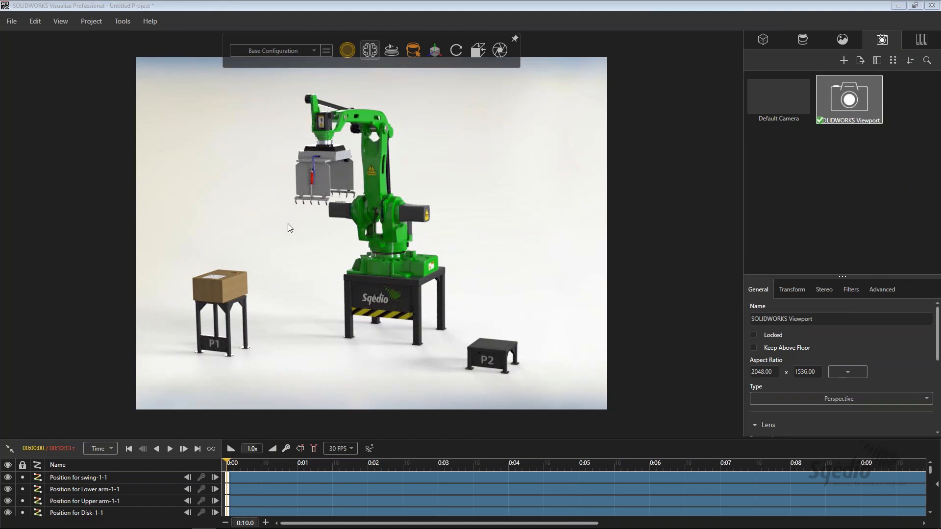
pyautogui.click(851, 373)
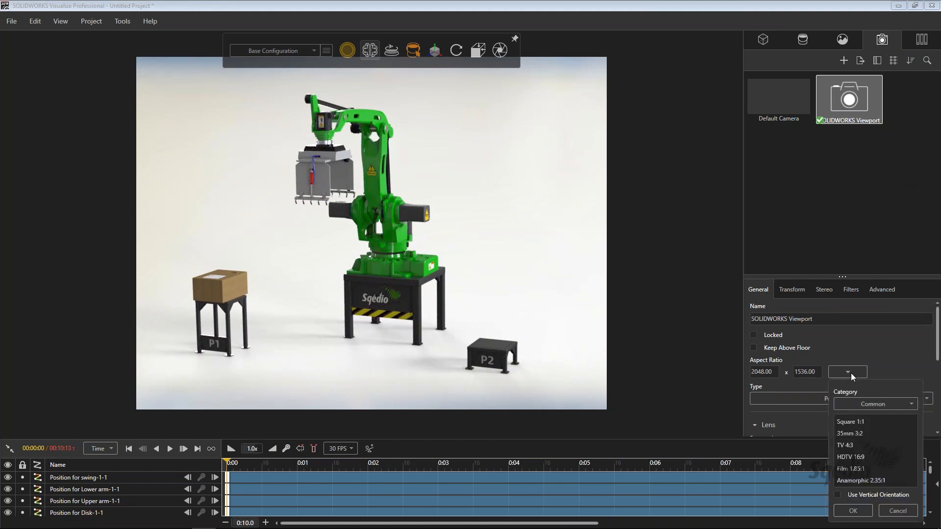
pyautogui.click(855, 458)
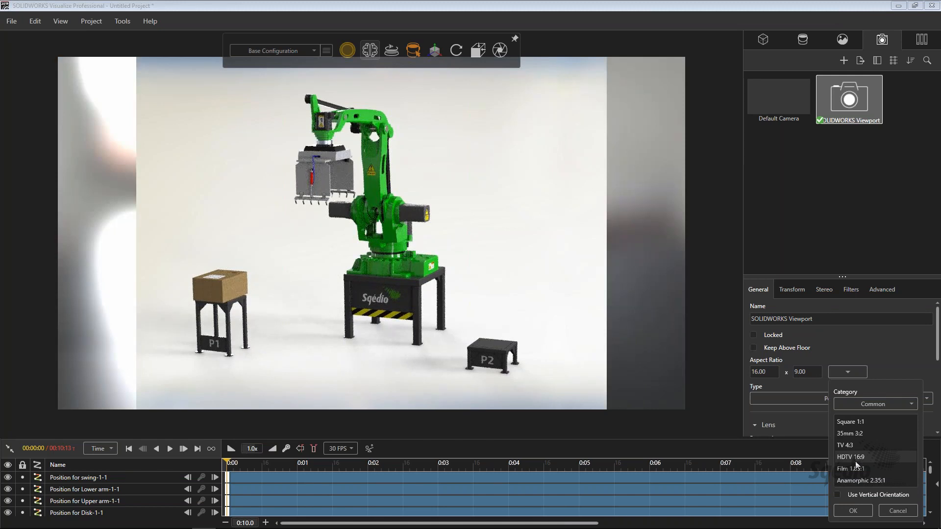
pyautogui.click(855, 511)
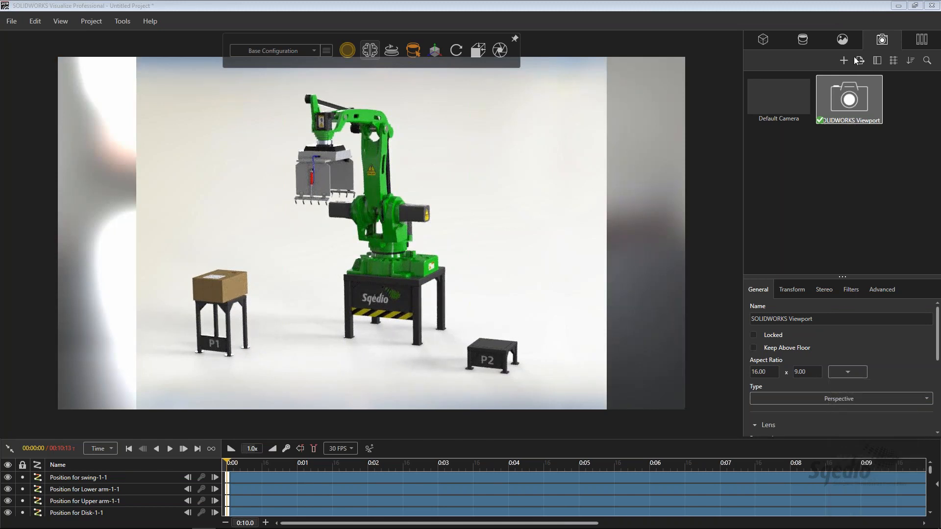
# Step: Hide the morning fog backplate of the scene
pyautogui.click(843, 41)
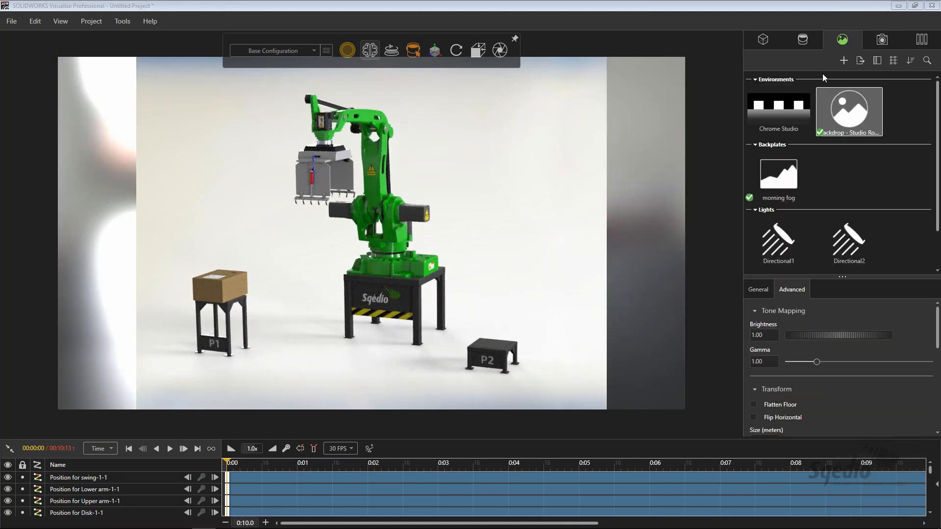
pyautogui.click(779, 177)
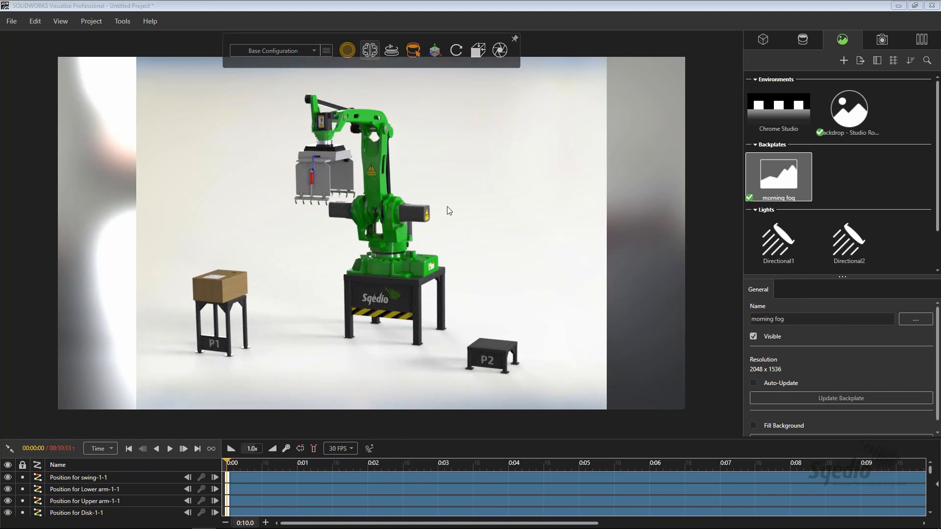
pyautogui.click(768, 331)
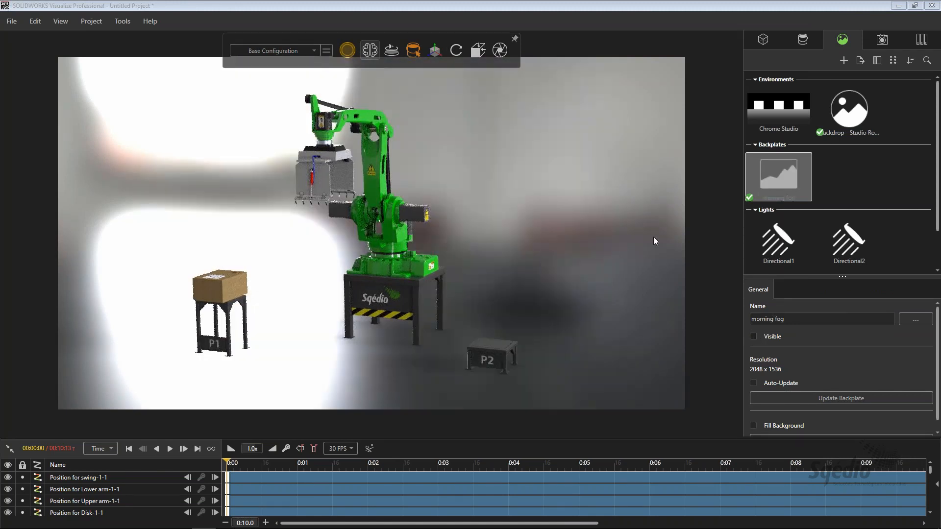
# Step: Reframe the robot cell in the widescreen view, play the full pick-and-place animation and return to its first frame
pyautogui.scroll(1, 346, 258)
pyautogui.moveTo(348, 261); pyautogui.dragTo(362, 310, button='middle')
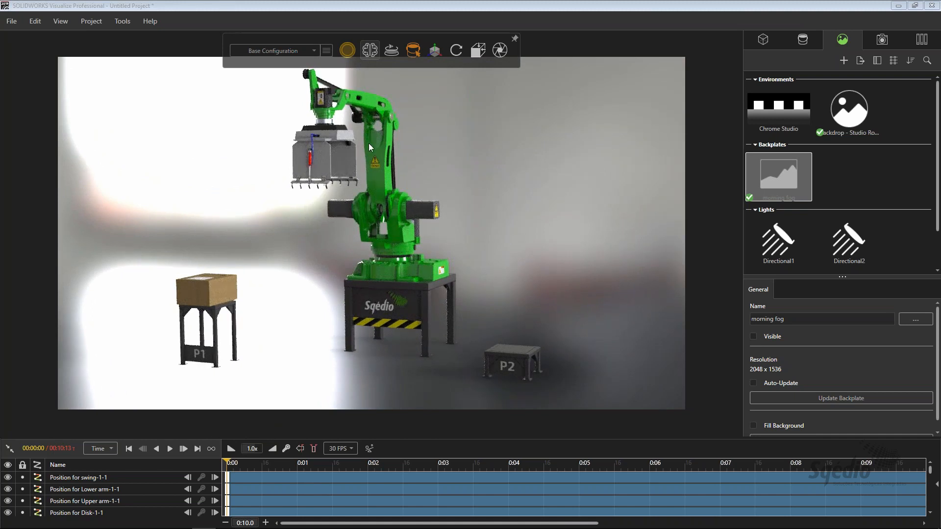
pyautogui.moveTo(369, 143); pyautogui.dragTo(414, 212, button='middle')
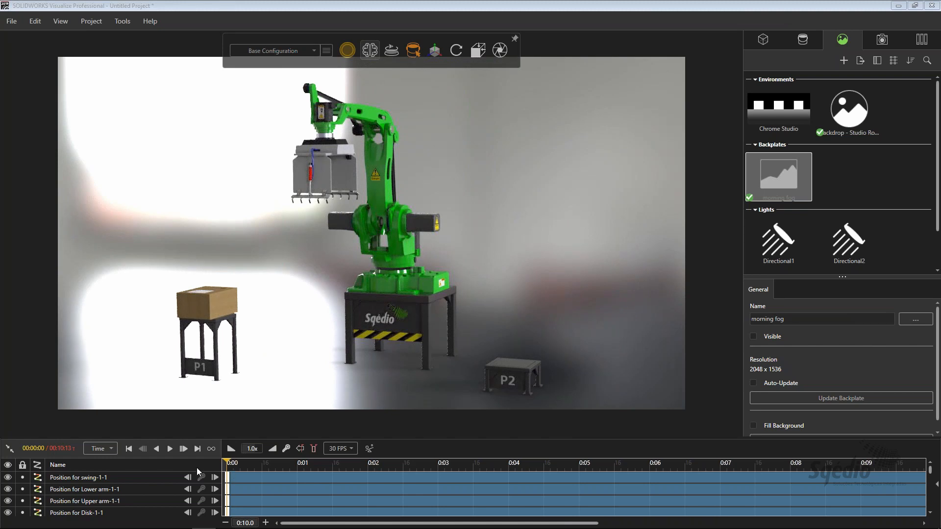
pyautogui.click(170, 449)
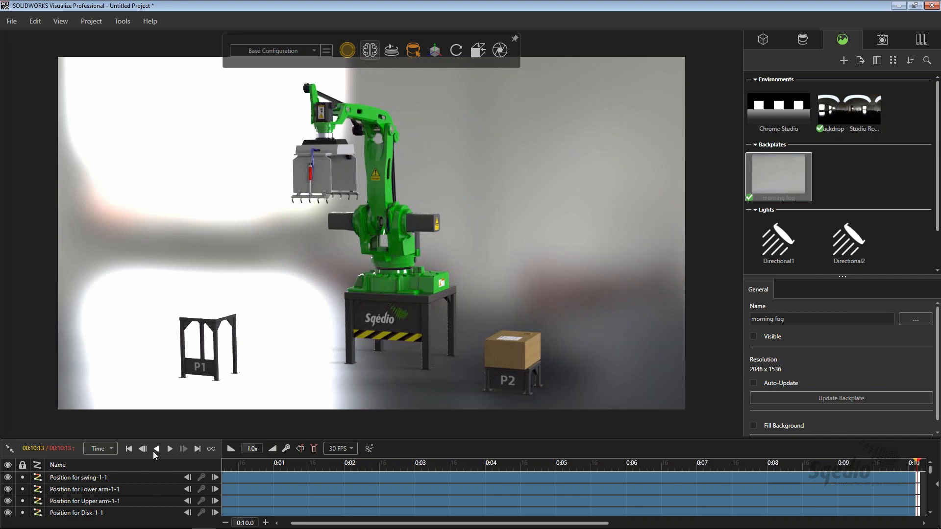
pyautogui.click(129, 449)
# Step: Adjust the camera angle around the robot and play the animation from the start once more
pyautogui.moveTo(335, 523)
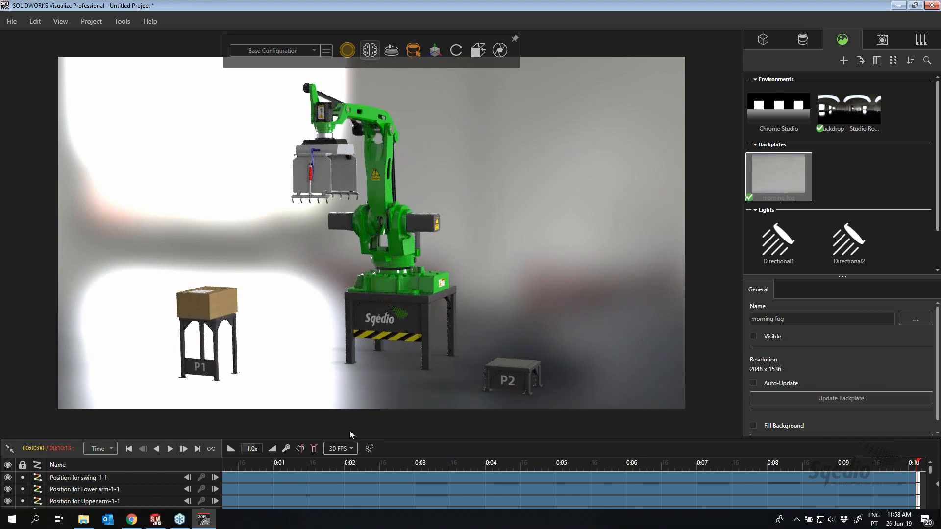
pyautogui.moveTo(290, 287); pyautogui.dragTo(305, 278)
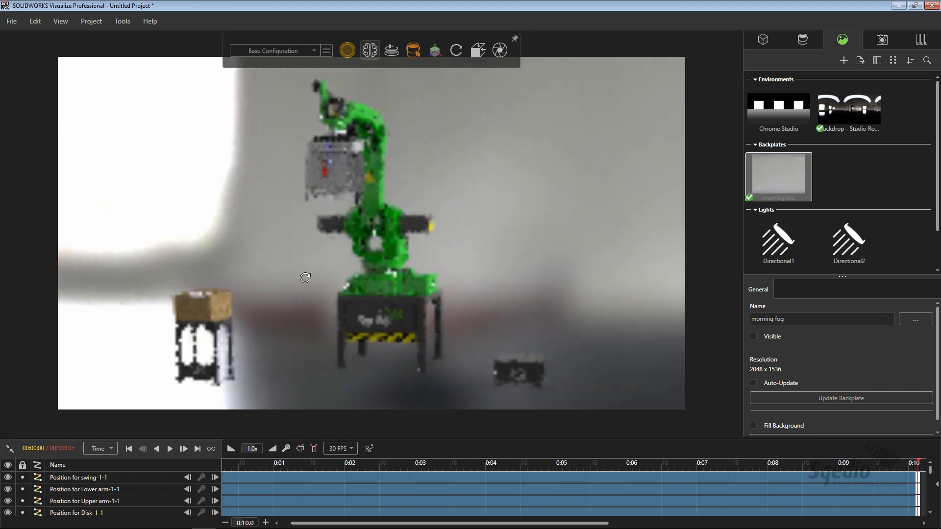
pyautogui.moveTo(305, 277); pyautogui.dragTo(283, 275, button='middle')
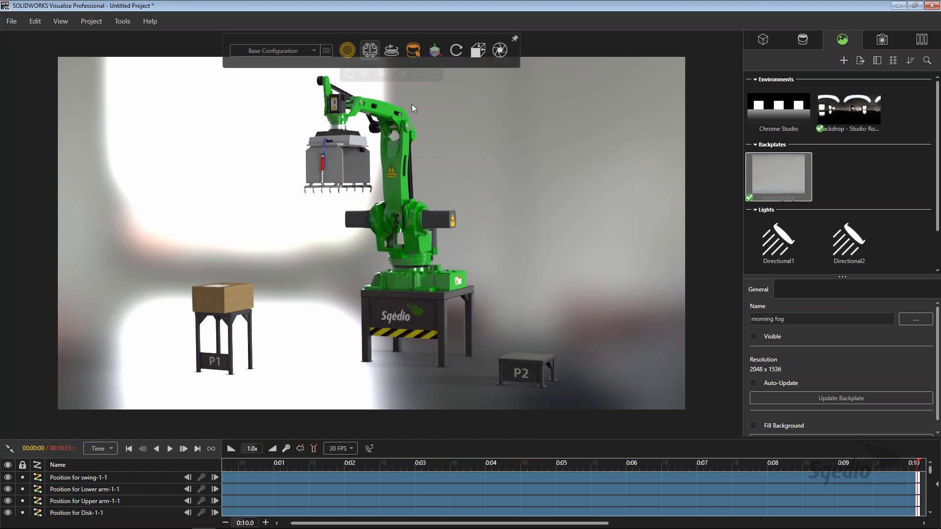
pyautogui.click(168, 449)
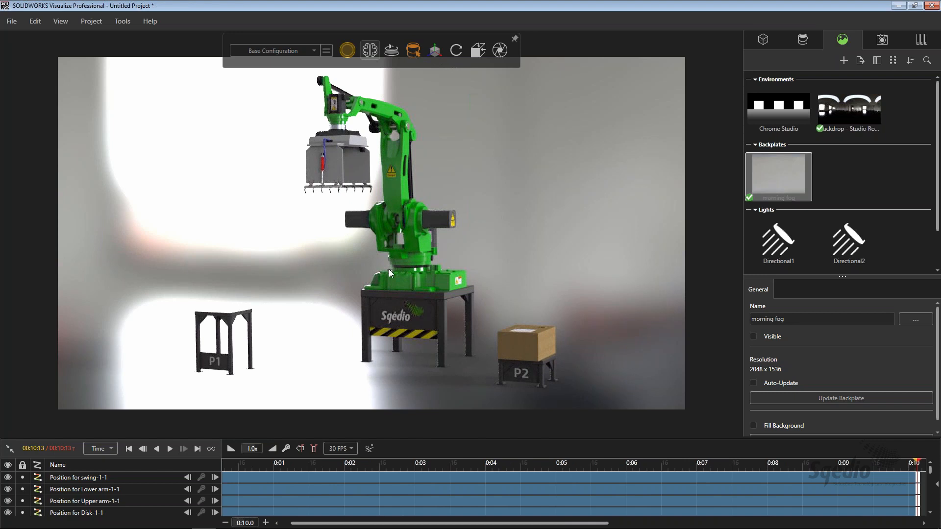
pyautogui.moveTo(390, 269); pyautogui.dragTo(360, 265)
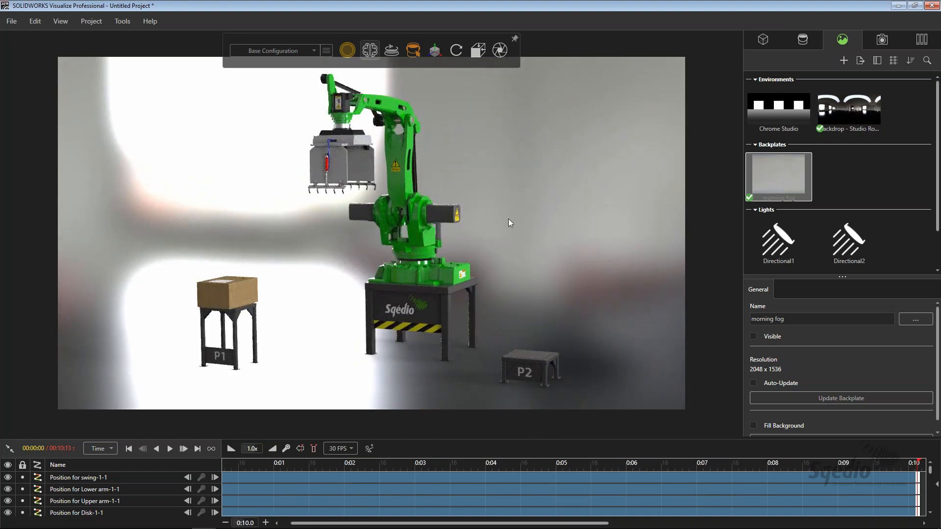
# Step: Add the Cast Specular image as the bump texture of the robot base's green high gloss plastic appearance
pyautogui.moveTo(508, 219); pyautogui.dragTo(511, 188)
pyautogui.scroll(8, 403, 264)
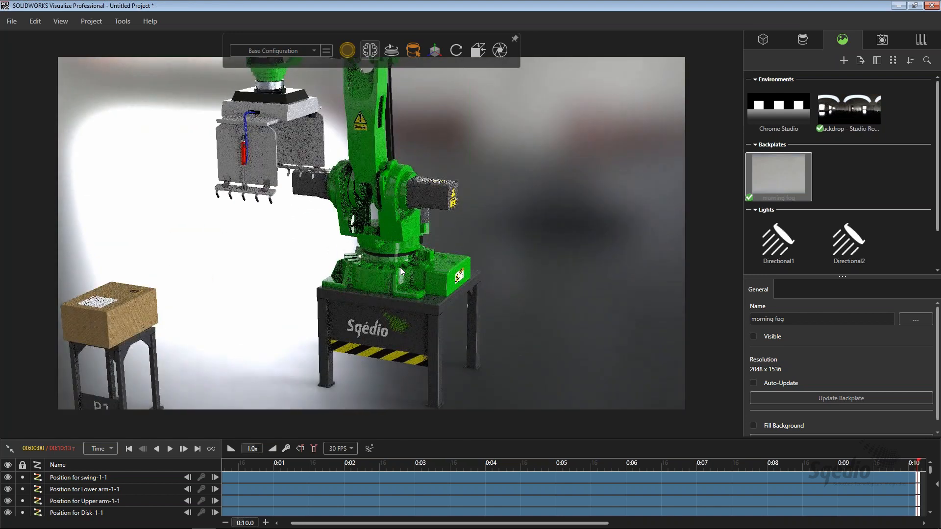
pyautogui.scroll(1, 454, 241)
pyautogui.scroll(1, 454, 240)
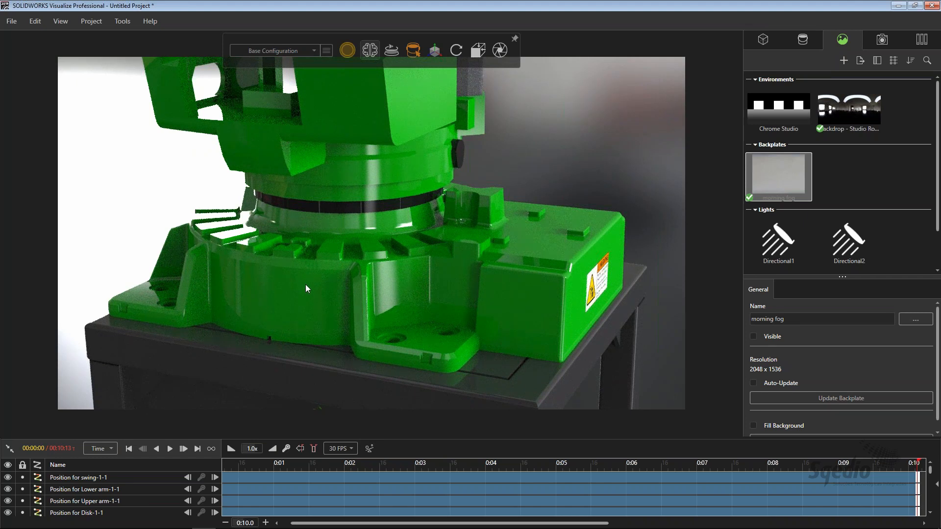
pyautogui.doubleClick(304, 284)
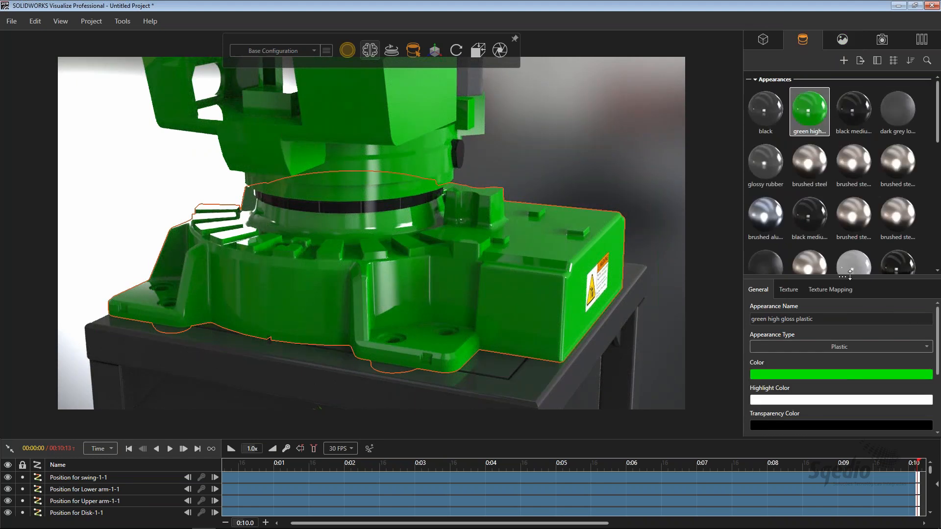
pyautogui.scroll(-2, 900, 312)
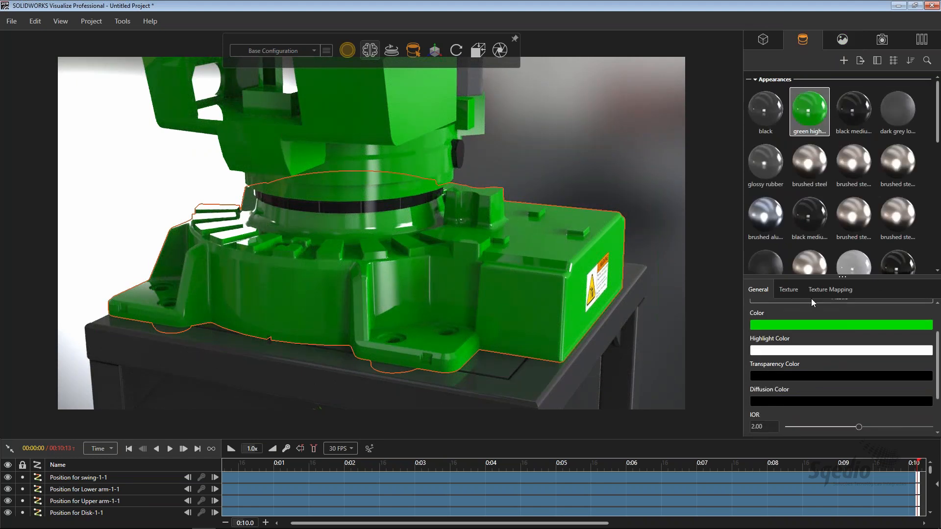
pyautogui.click(789, 290)
pyautogui.click(873, 342)
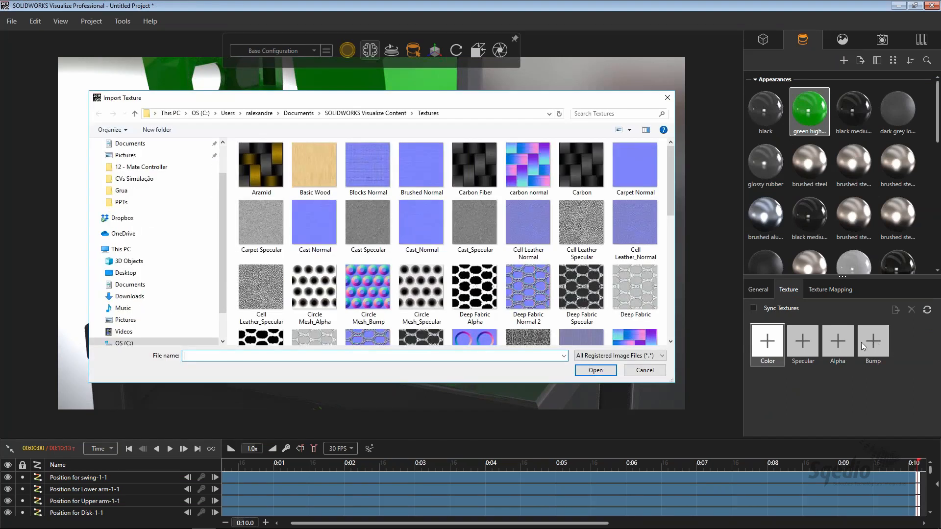
pyautogui.click(351, 217)
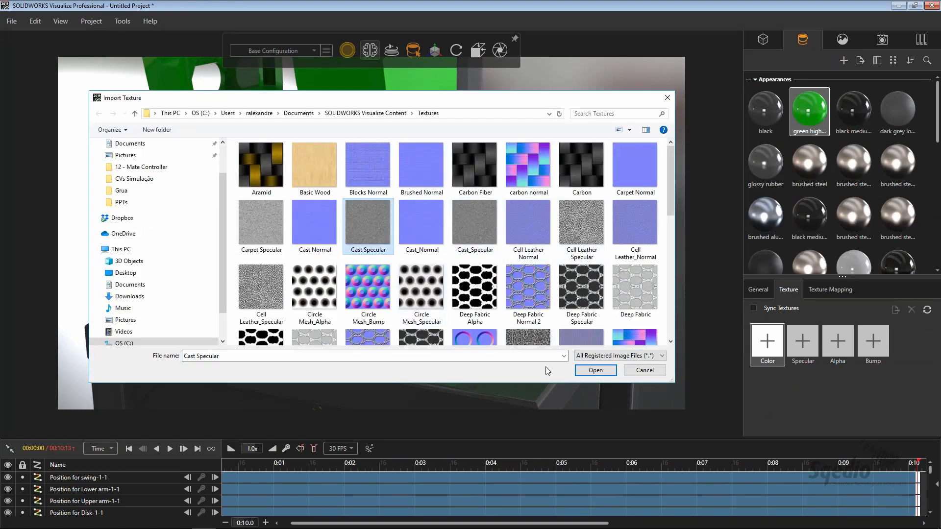
pyautogui.click(595, 371)
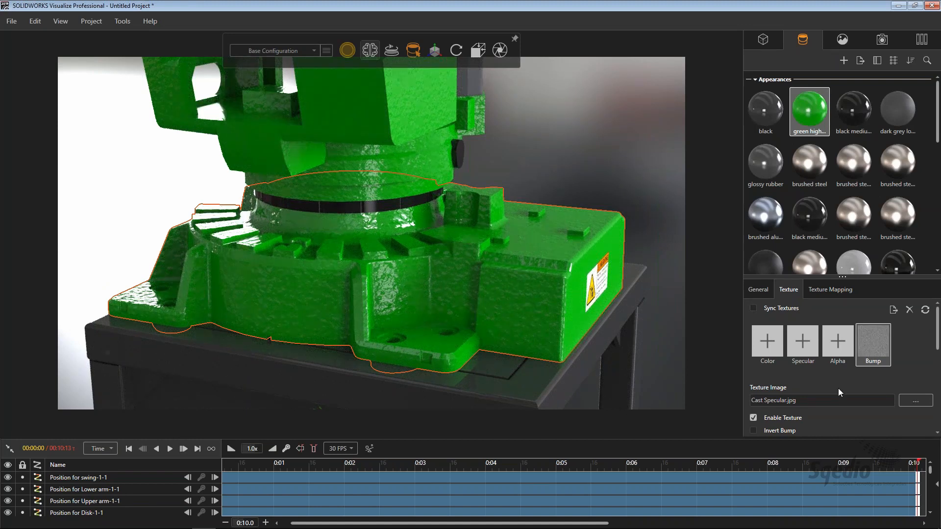
# Step: Set the green high gloss plastic's bump strength to 2.03 and tile the bump texture 3.00 in both U and V
pyautogui.moveTo(938, 340); pyautogui.dragTo(939, 394)
pyautogui.moveTo(812, 315); pyautogui.dragTo(851, 316)
pyautogui.click(787, 366)
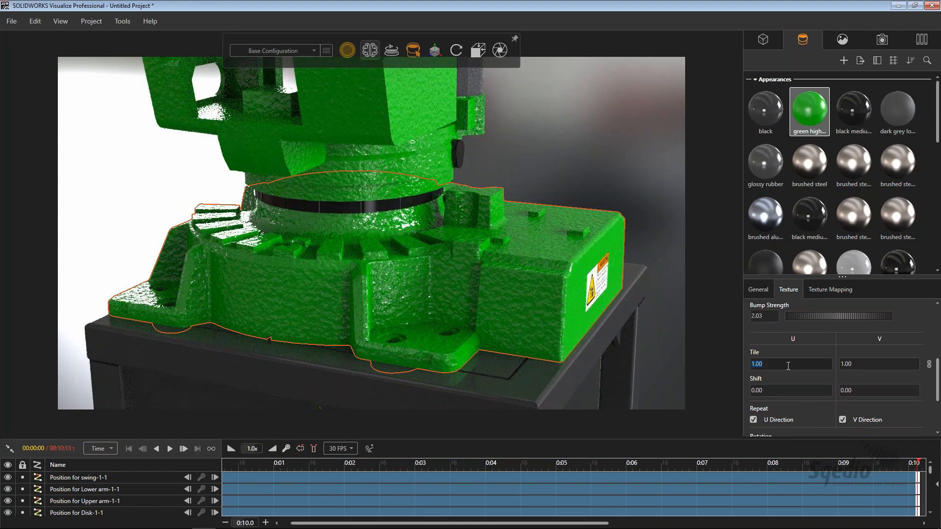
pyautogui.write('3')
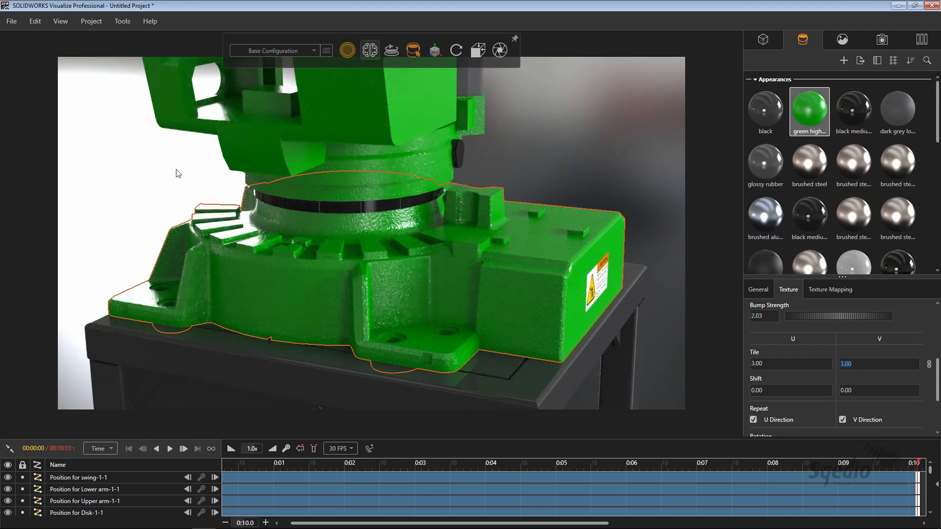
pyautogui.click(167, 177)
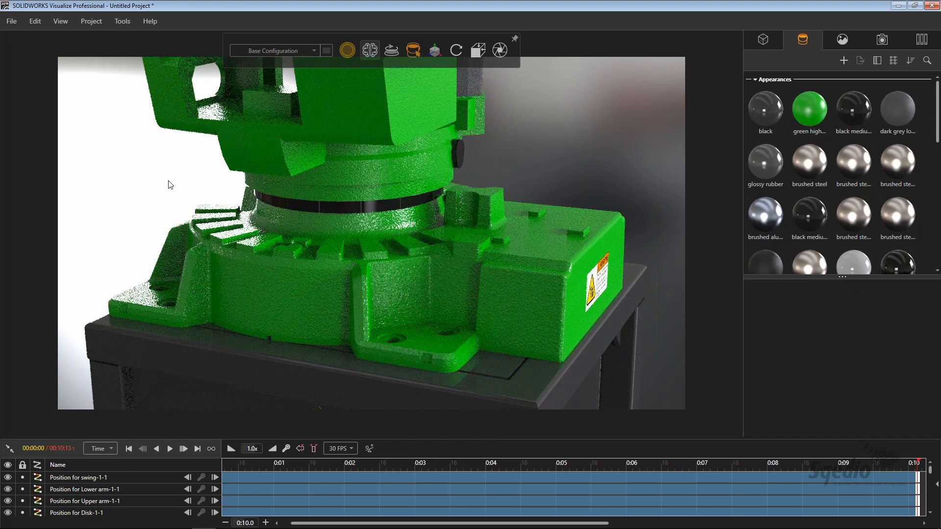
# Step: Apply the Titanium metal appearance from the local library to the gripper's grey plates and open that appearance for editing
pyautogui.scroll(-5, 180, 188)
pyautogui.scroll(-5, 206, 199)
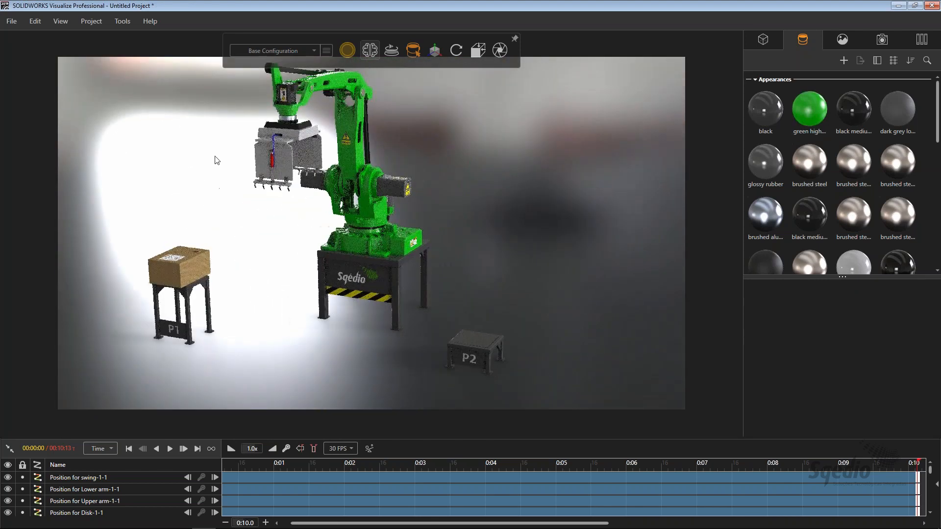
pyautogui.scroll(10, 332, 156)
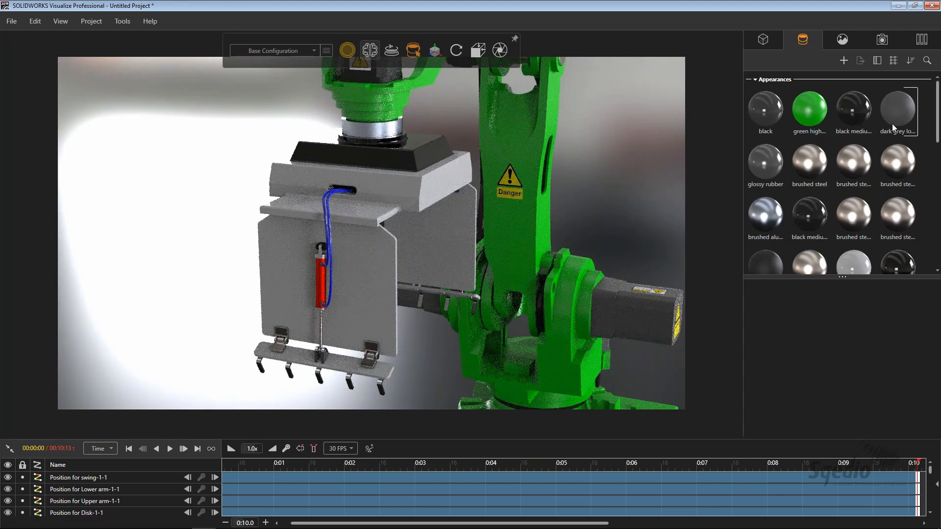
pyautogui.click(922, 39)
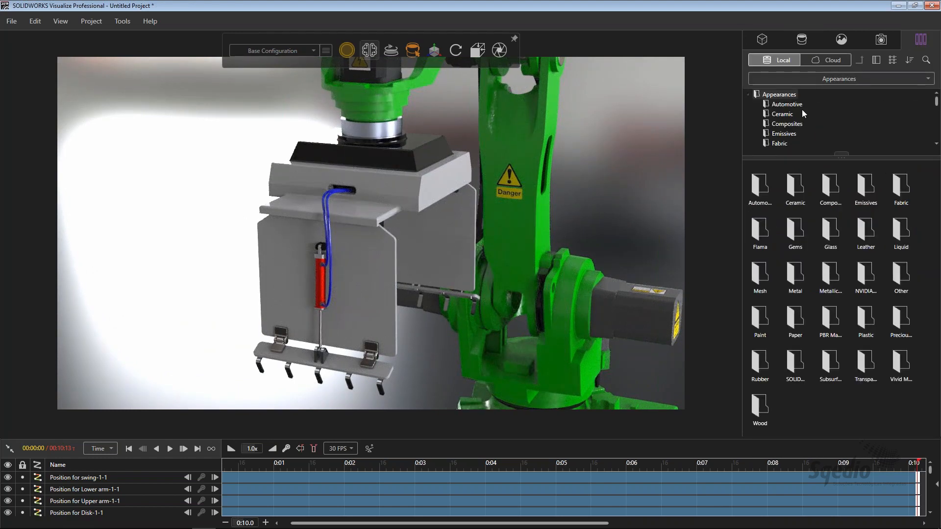
pyautogui.moveTo(796, 159); pyautogui.dragTo(795, 215)
pyautogui.scroll(-2, 795, 206)
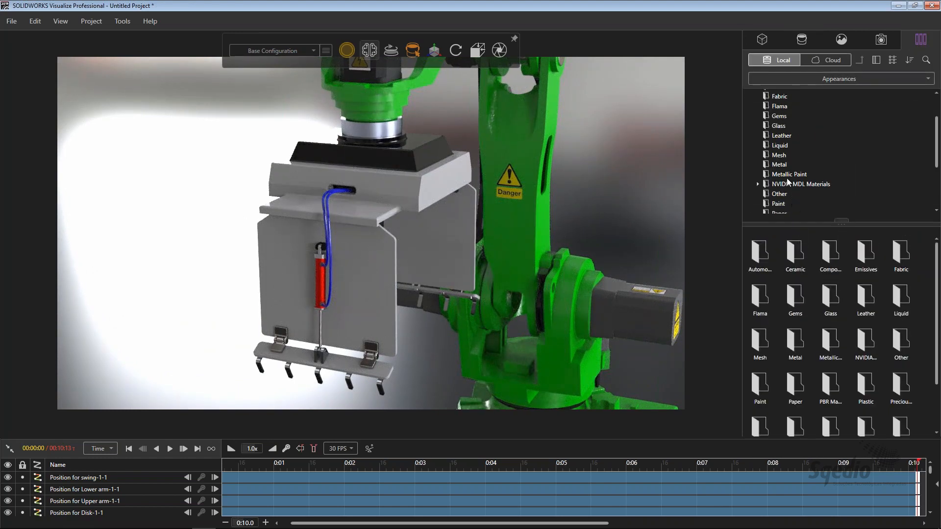
pyautogui.click(780, 164)
pyautogui.scroll(-1, 860, 407)
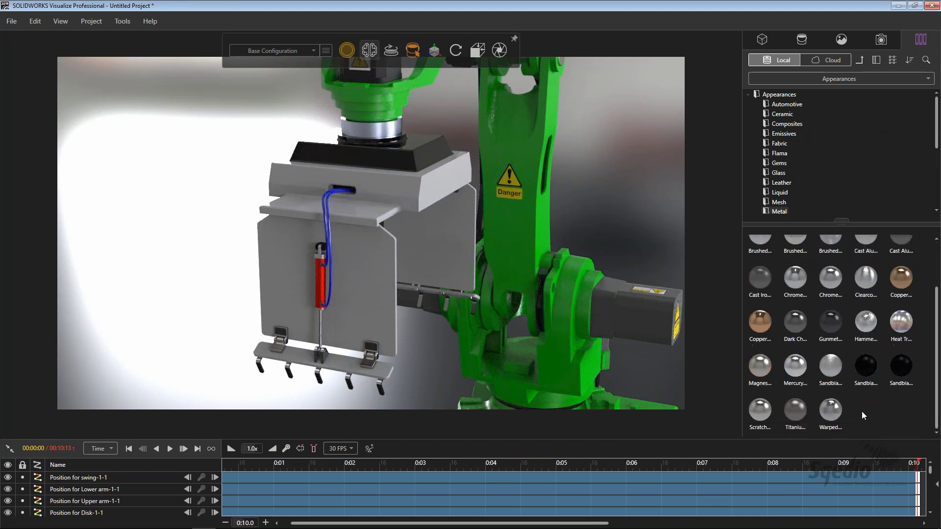
pyautogui.moveTo(796, 406); pyautogui.dragTo(434, 267)
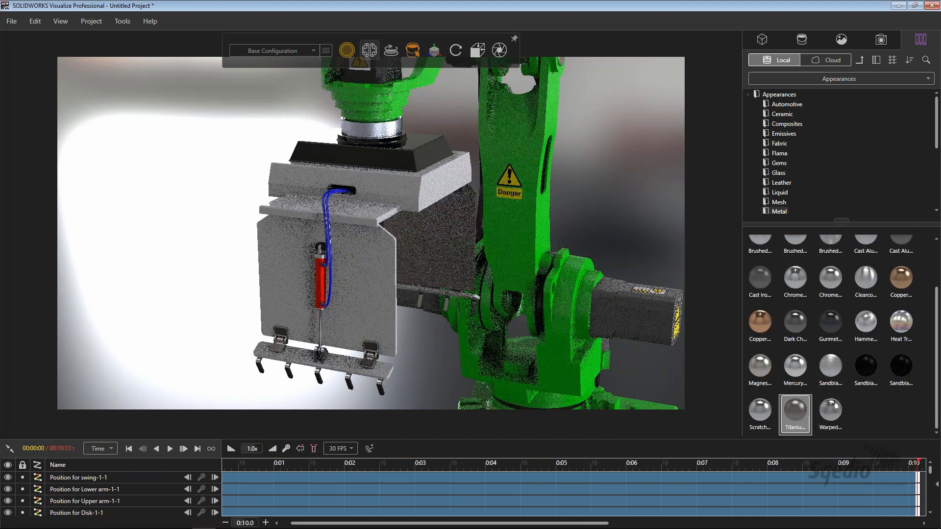
pyautogui.doubleClick(436, 246)
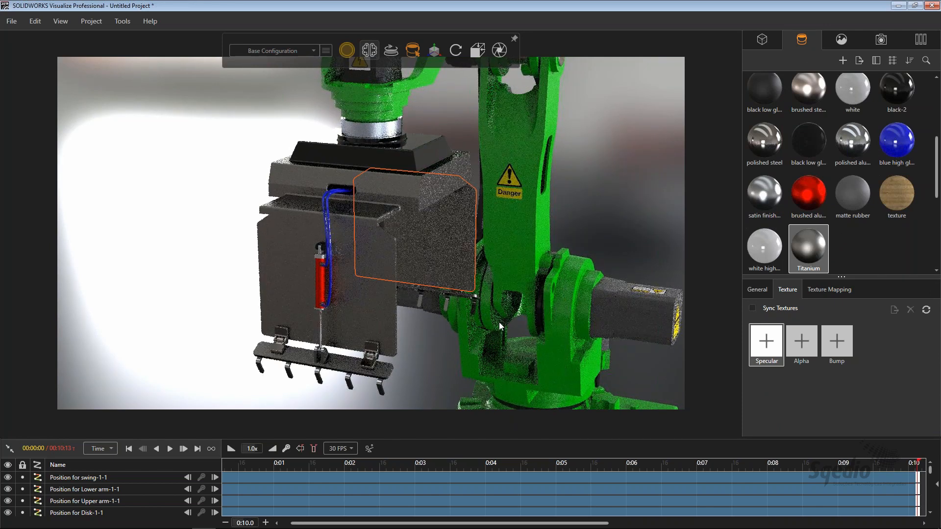
# Step: Apply the project's black low gloss appearance to both leaves of the hinges on the gripper's front claw
pyautogui.scroll(5, 381, 365)
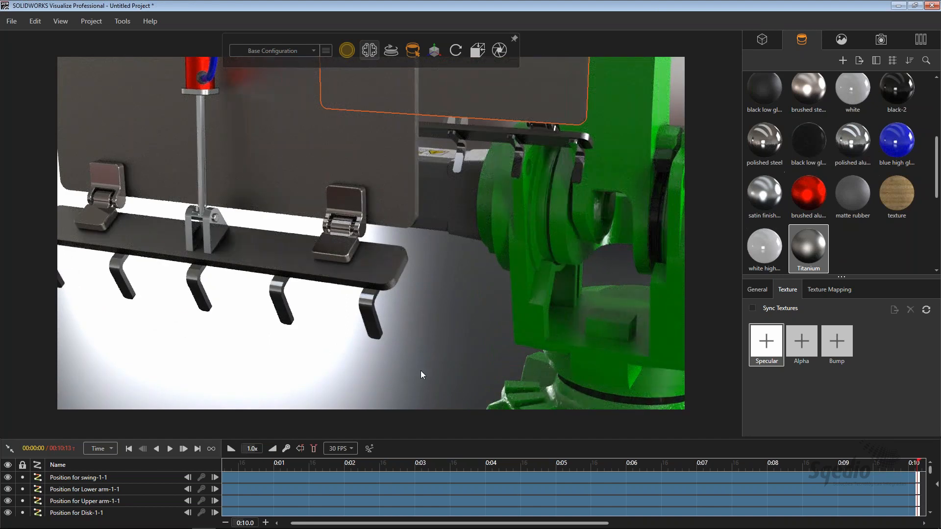
pyautogui.moveTo(808, 148); pyautogui.dragTo(358, 209)
pyautogui.click(445, 302)
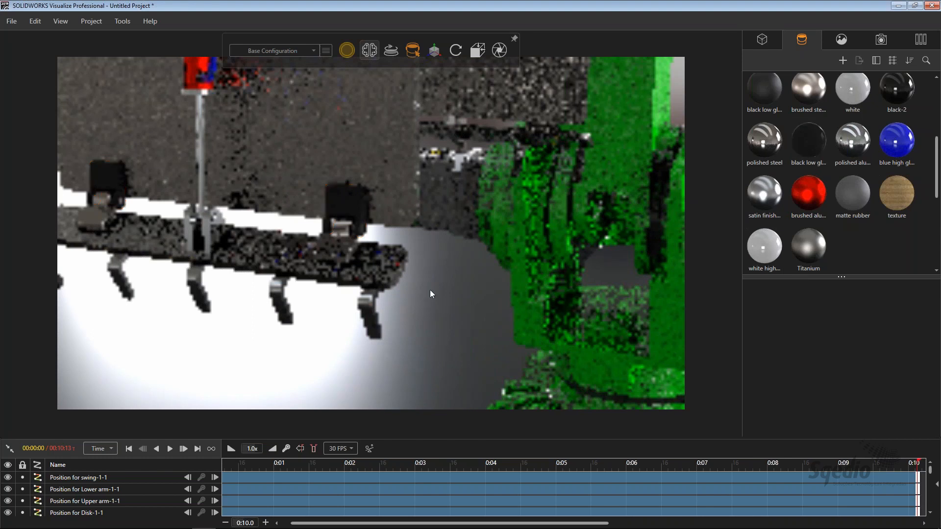
pyautogui.keyDown('shift'); pyautogui.rightClick(330, 251); pyautogui.keyUp('shift')
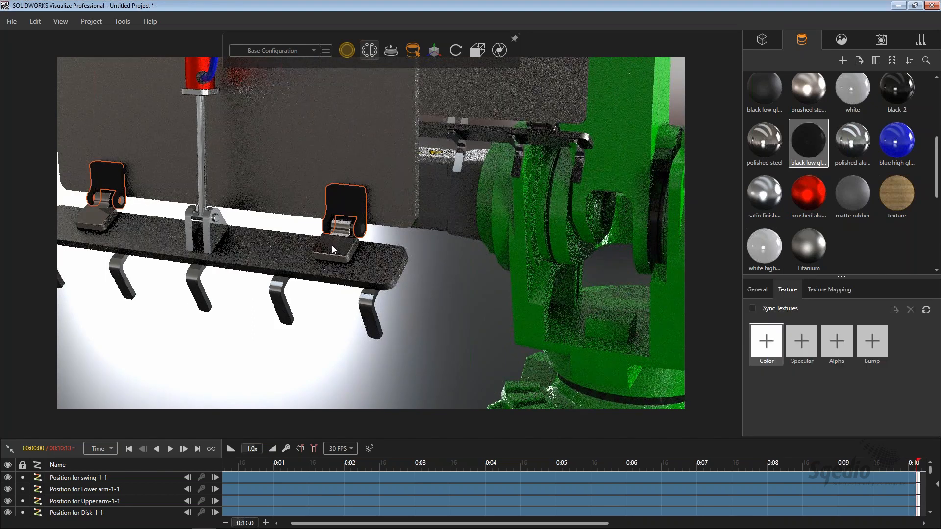
pyautogui.click(301, 353)
# Step: Copy the black low gloss appearance onto the hinge leaves of the claw on the gripper's opposite side
pyautogui.scroll(-2, 254, 250)
pyautogui.moveTo(254, 249); pyautogui.dragTo(358, 219)
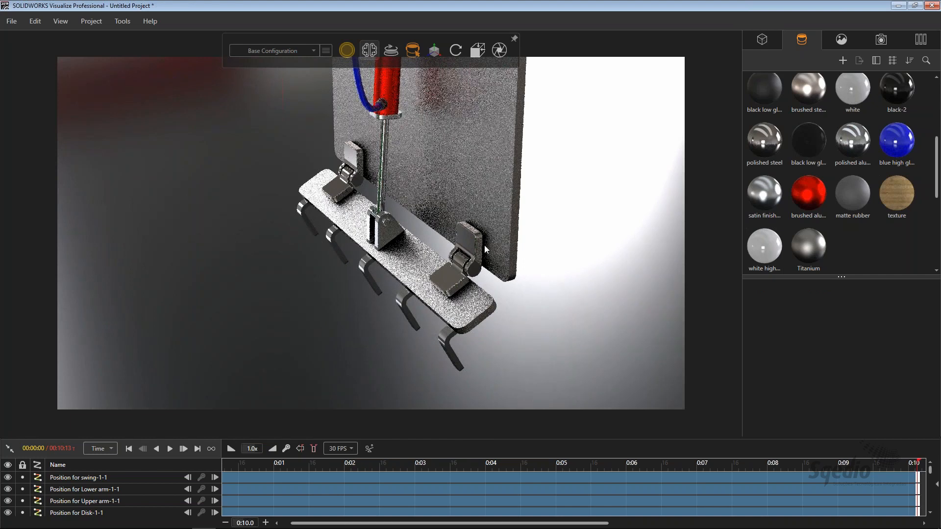
pyautogui.moveTo(547, 240); pyautogui.dragTo(478, 275)
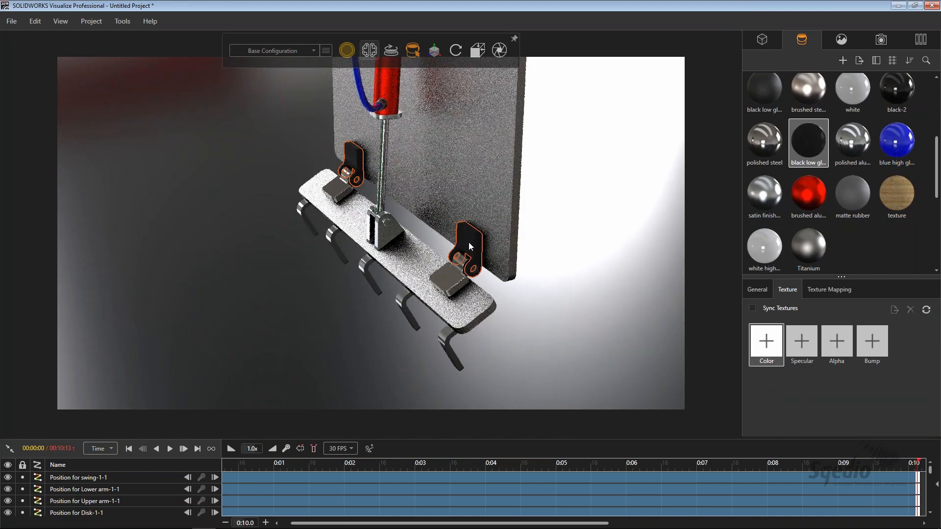
pyautogui.keyDown('shift'); pyautogui.rightClick(452, 271); pyautogui.keyUp('shift')
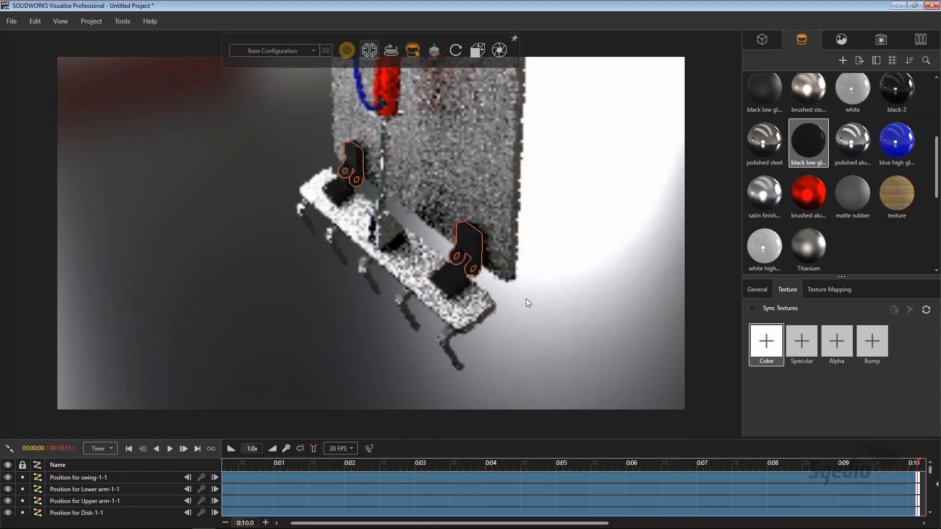
pyautogui.click(526, 298)
# Step: Reframe the camera to an angled front view showing the whole robot cell with the P1 and P2 tables
pyautogui.scroll(-10, 509, 245)
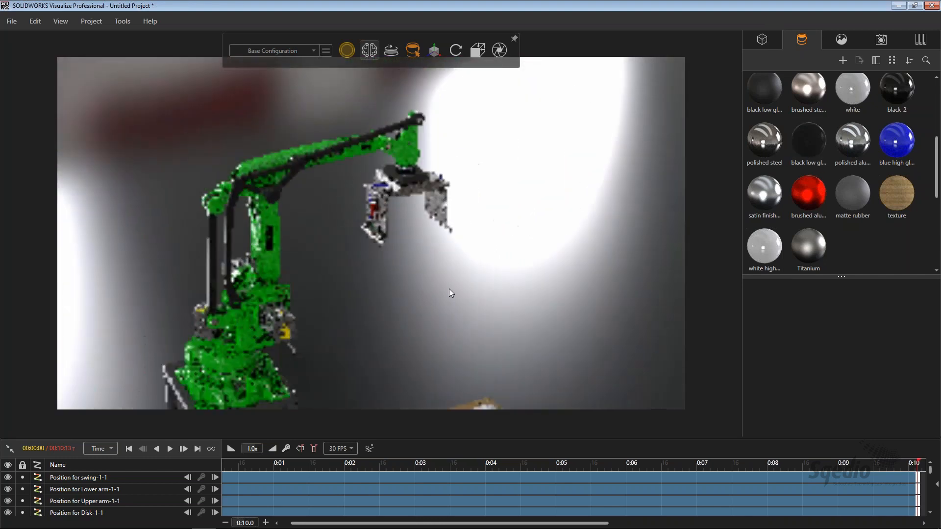
pyautogui.moveTo(451, 293); pyautogui.dragTo(401, 321)
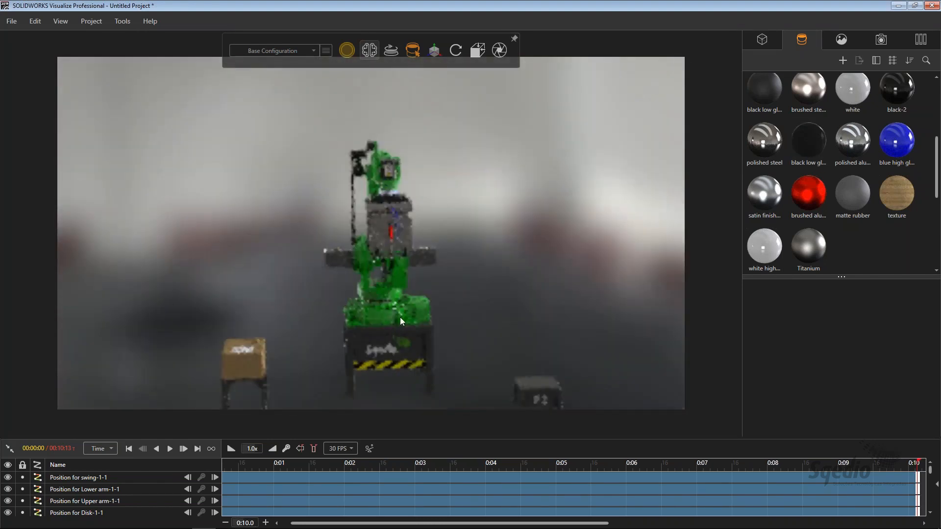
pyautogui.moveTo(400, 322); pyautogui.dragTo(422, 328, button='middle')
pyautogui.scroll(3, 423, 328)
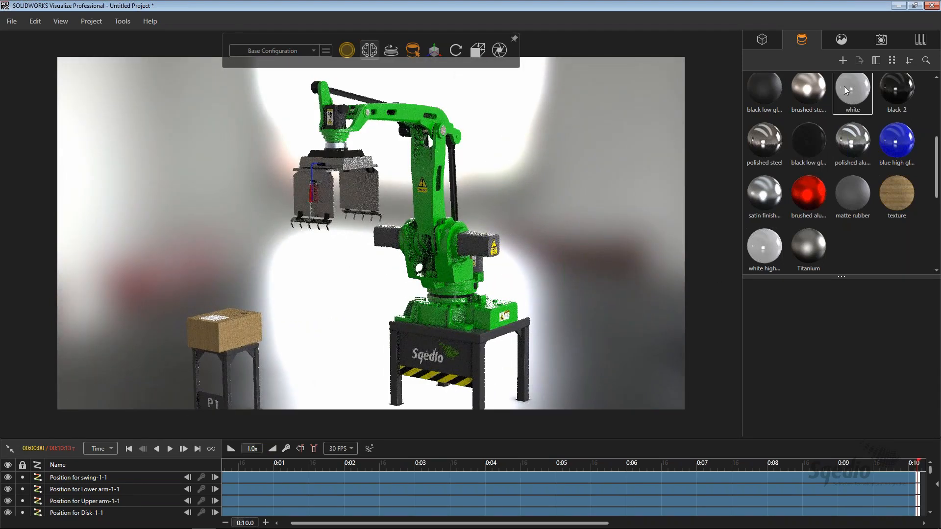
pyautogui.scroll(-3, 380, 322)
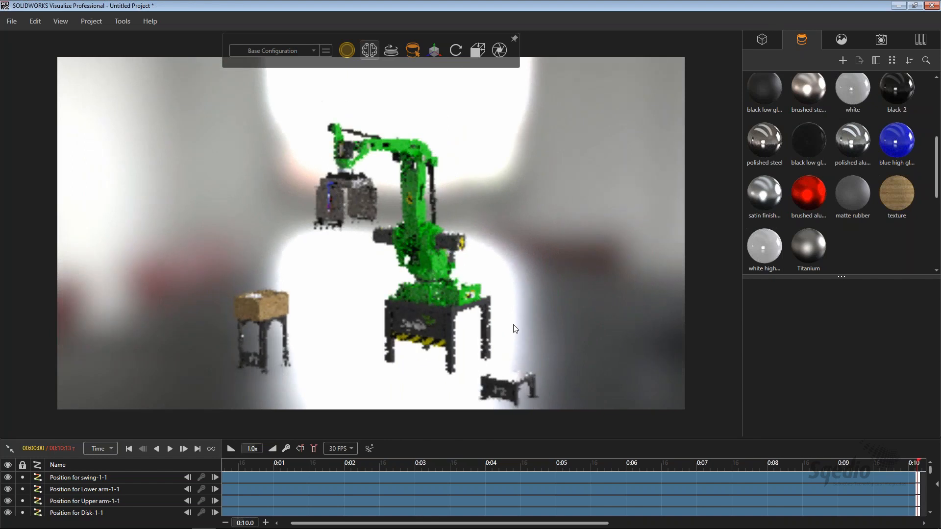
pyautogui.moveTo(513, 324); pyautogui.dragTo(466, 351, button='middle')
pyautogui.scroll(-2, 466, 352)
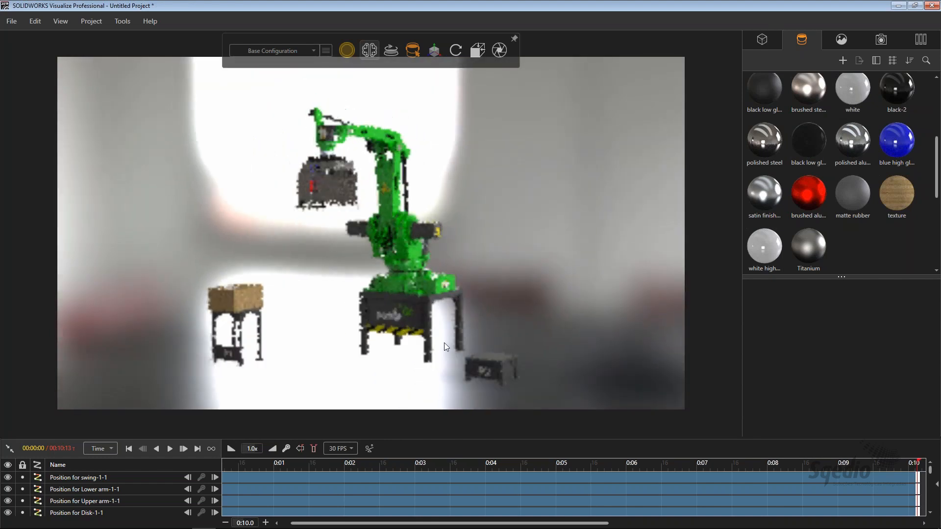
pyautogui.scroll(1, 444, 342)
pyautogui.scroll(-1, 393, 216)
pyautogui.scroll(1, 273, 214)
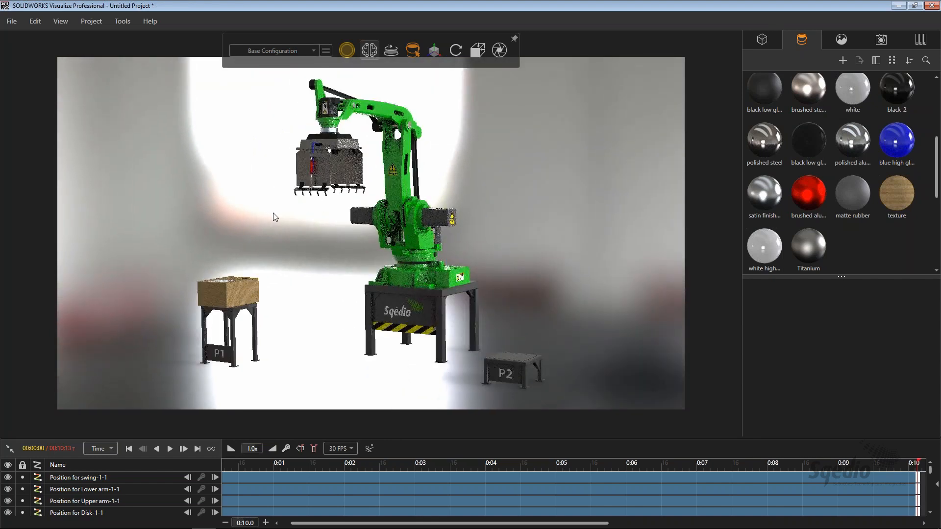
pyautogui.moveTo(273, 213); pyautogui.dragTo(279, 223, button='middle')
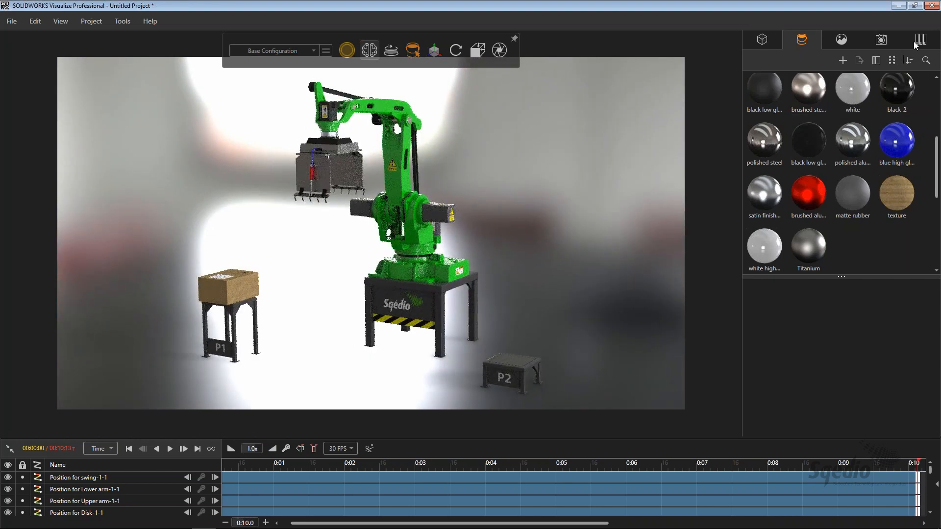
# Step: Apply the Austrian Mountains environment from the local library to the scene and check the robot cell against it
pyautogui.click(842, 39)
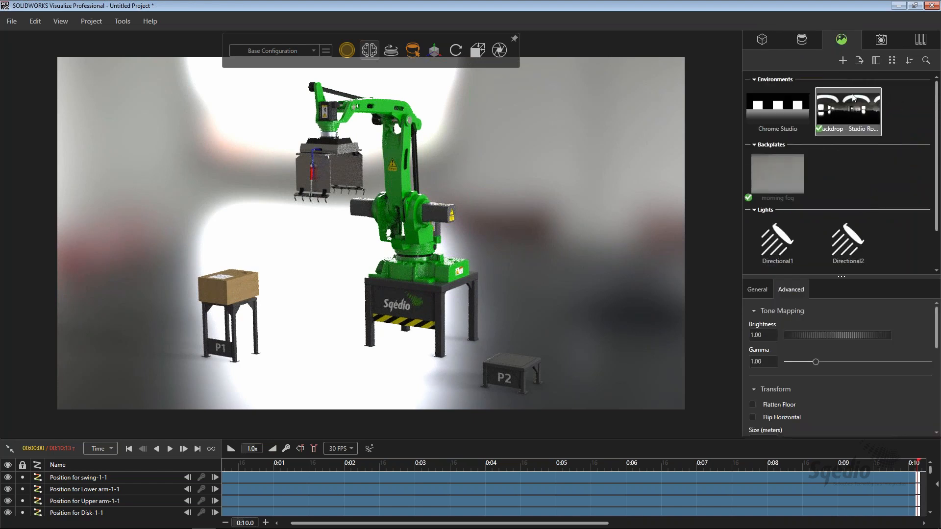
pyautogui.click(920, 40)
pyautogui.click(816, 84)
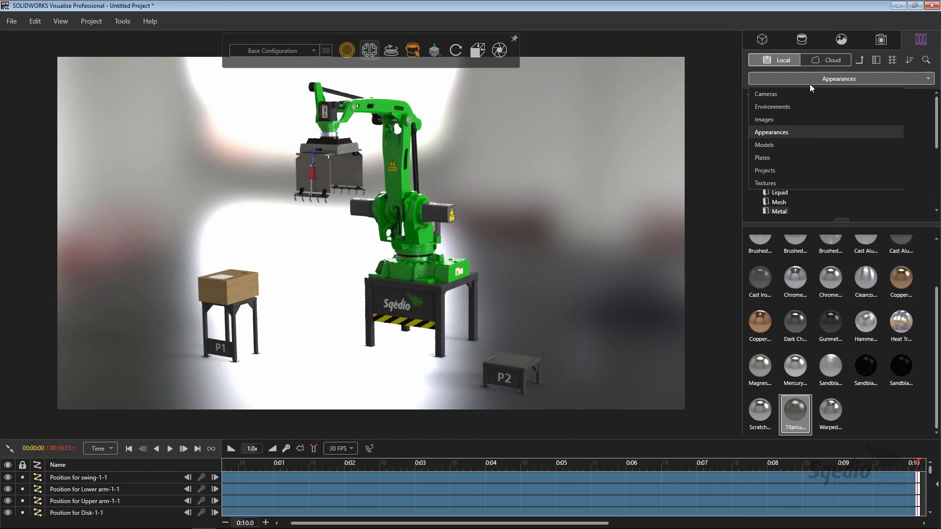
pyautogui.click(786, 109)
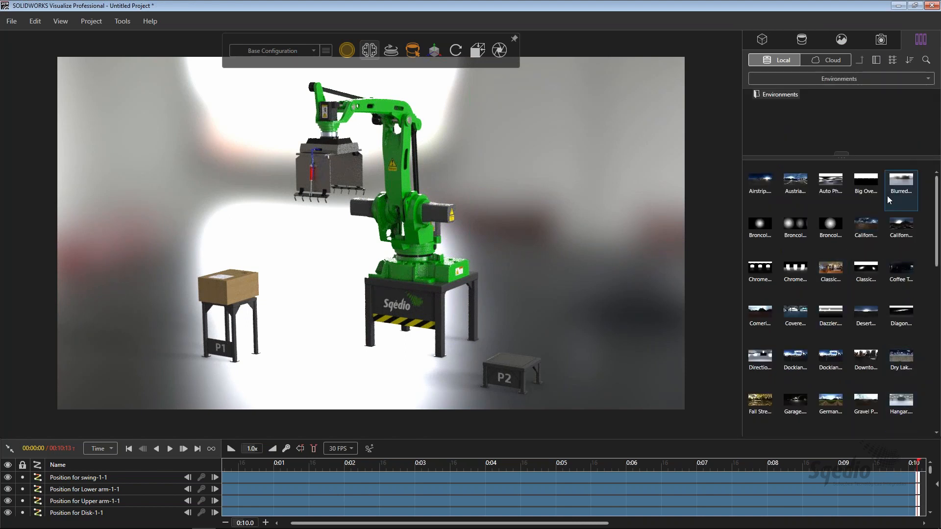
pyautogui.moveTo(802, 190); pyautogui.dragTo(557, 254)
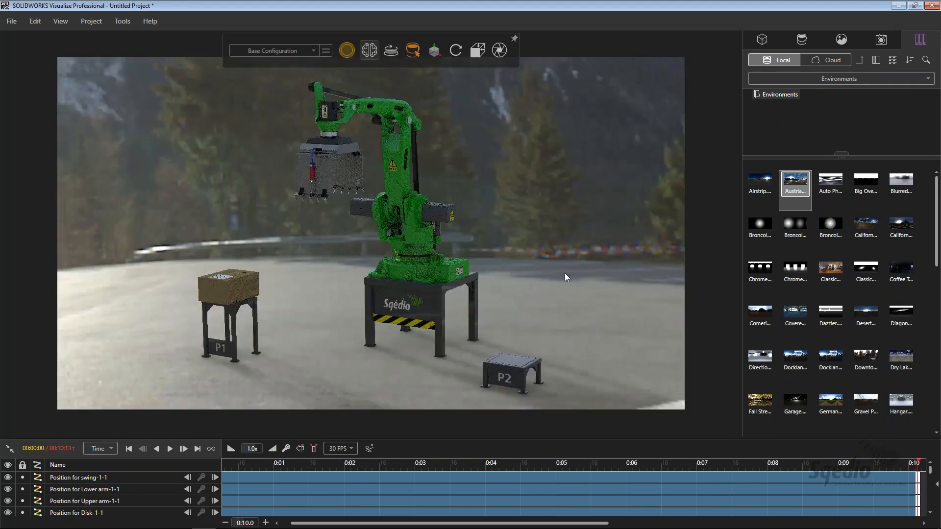
pyautogui.moveTo(557, 280); pyautogui.dragTo(638, 265)
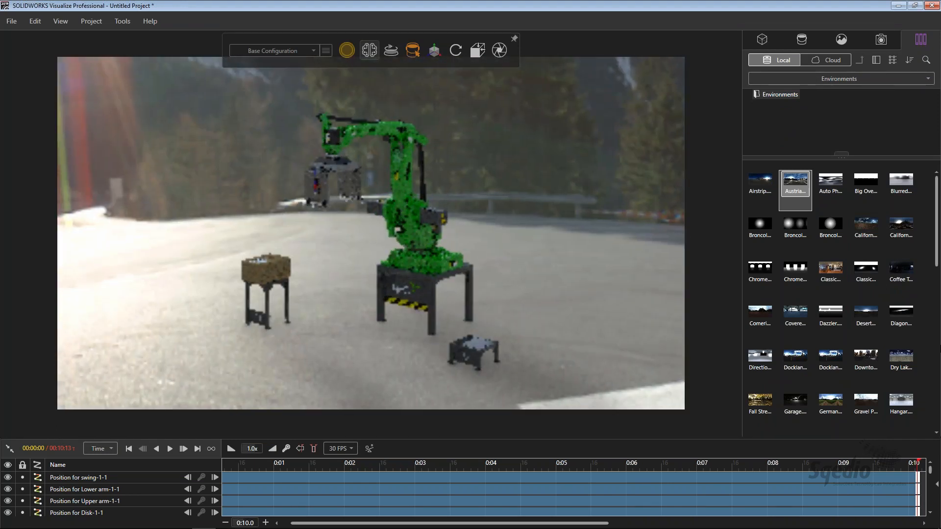
# Step: Apply the Hangar environment to the scene, adjusting the framing to suit it, and bring up the environment's advanced settings
pyautogui.moveTo(901, 402); pyautogui.dragTo(647, 286)
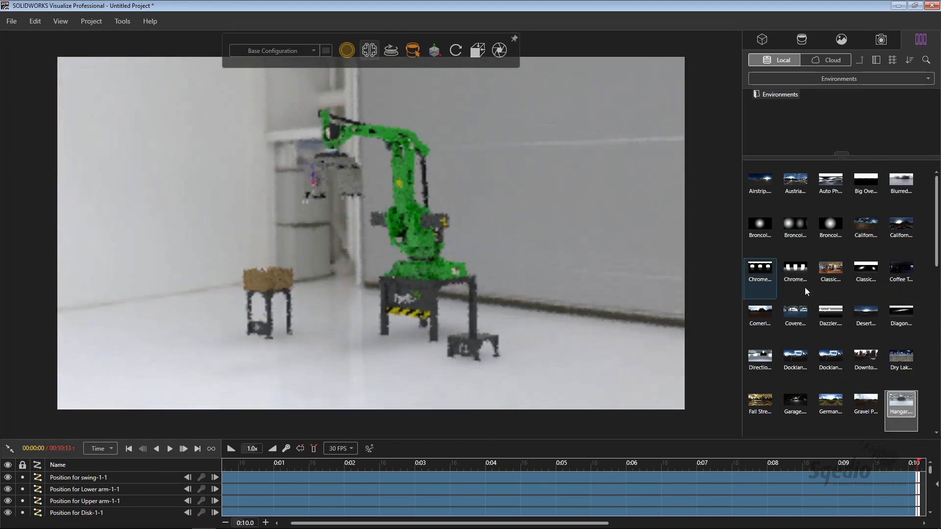
pyautogui.moveTo(936, 256); pyautogui.dragTo(937, 359)
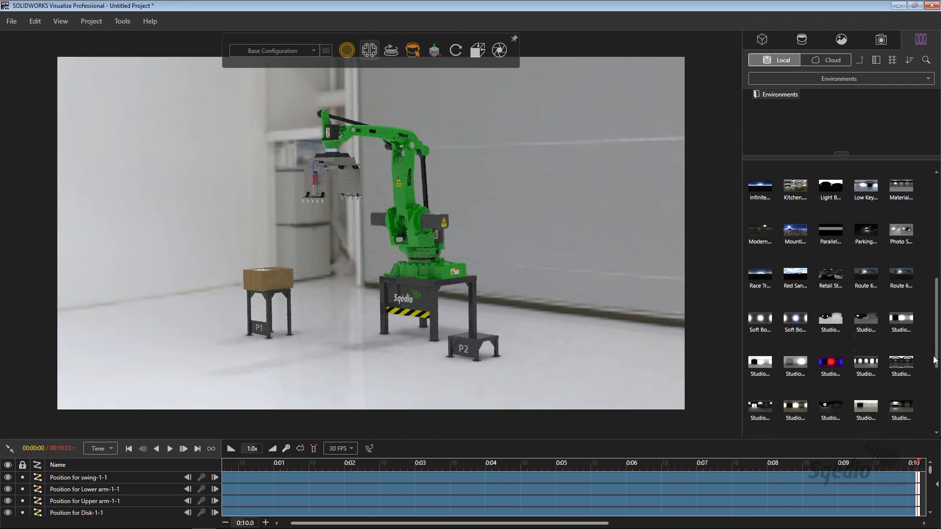
pyautogui.scroll(2, 405, 221)
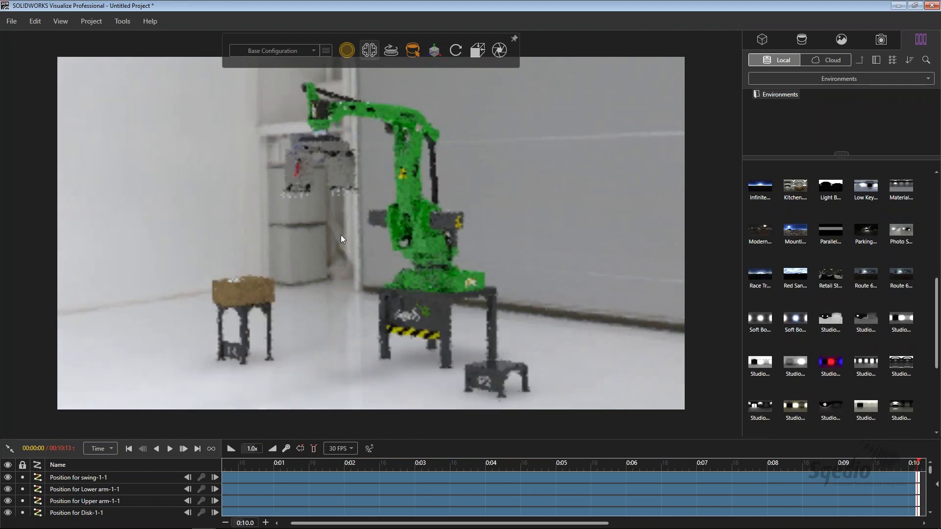
pyautogui.scroll(-1, 411, 285)
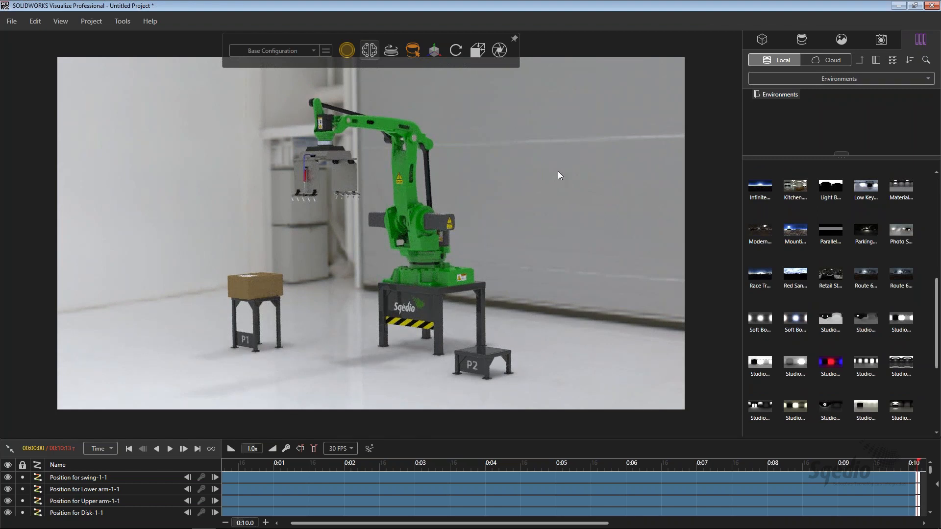
pyautogui.scroll(-3, 525, 224)
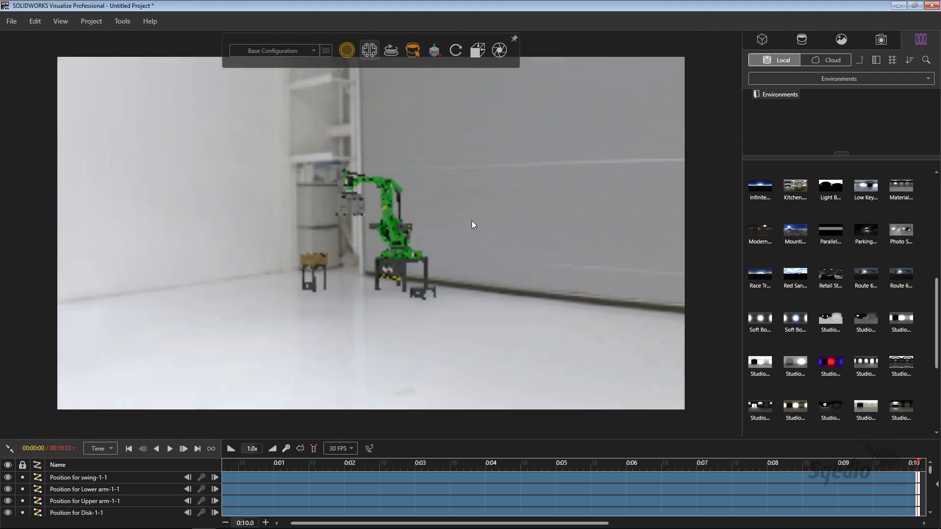
pyautogui.scroll(3, 382, 223)
pyautogui.moveTo(381, 225); pyautogui.dragTo(404, 266, button='middle')
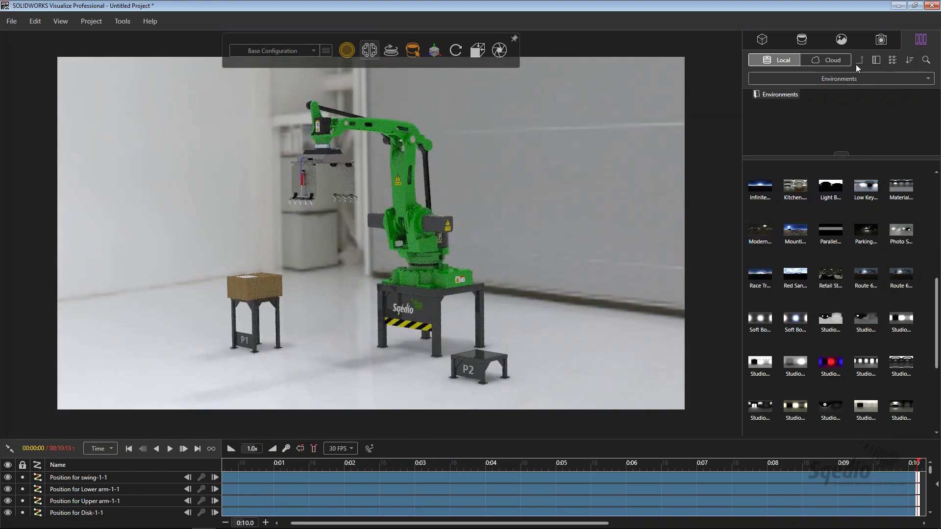
pyautogui.click(845, 40)
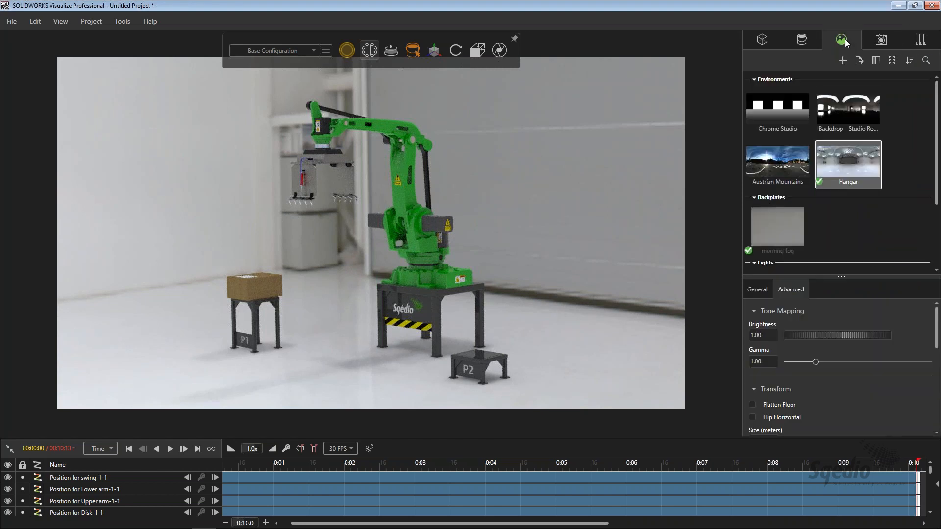
# Step: Raise the Hangar environment's brightness to 1.51 and check the robot cell against the brighter background
pyautogui.moveTo(804, 342); pyautogui.dragTo(832, 334)
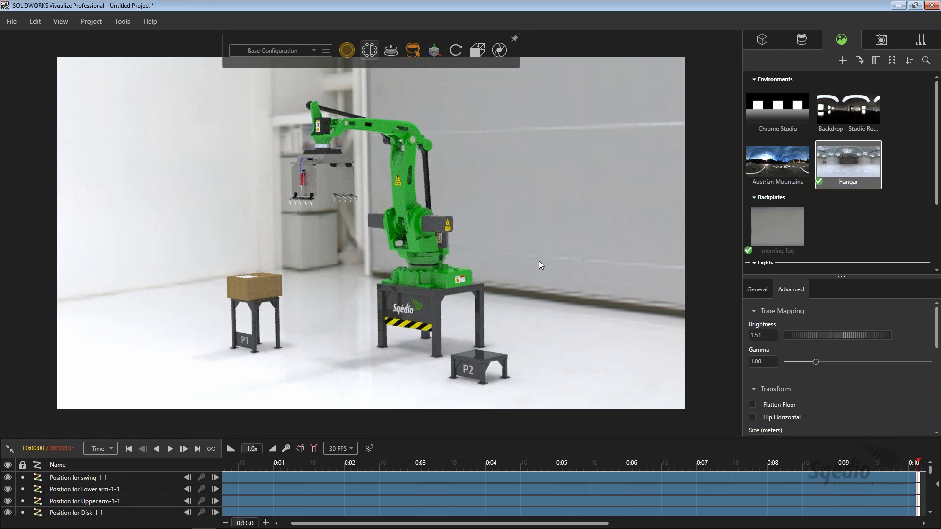
pyautogui.moveTo(497, 186); pyautogui.dragTo(496, 190, button='middle')
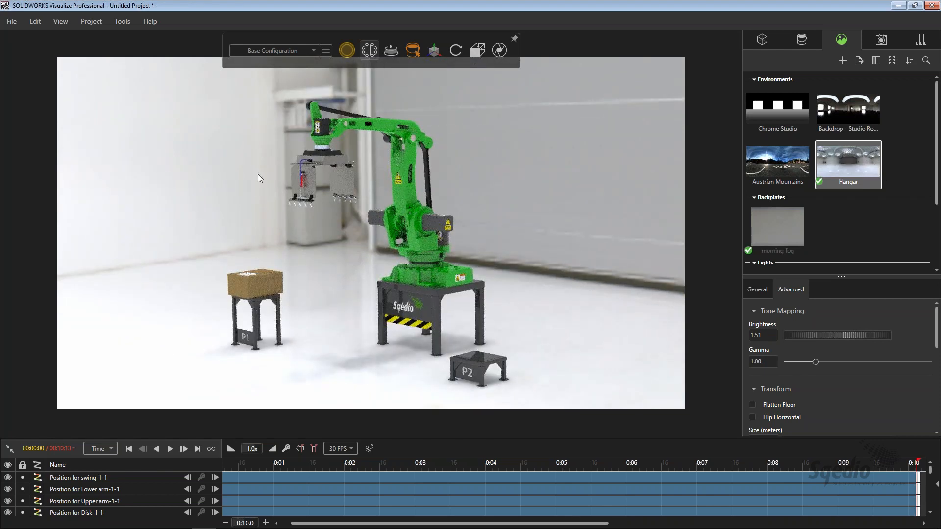
pyautogui.moveTo(486, 206); pyautogui.dragTo(484, 201, button='middle')
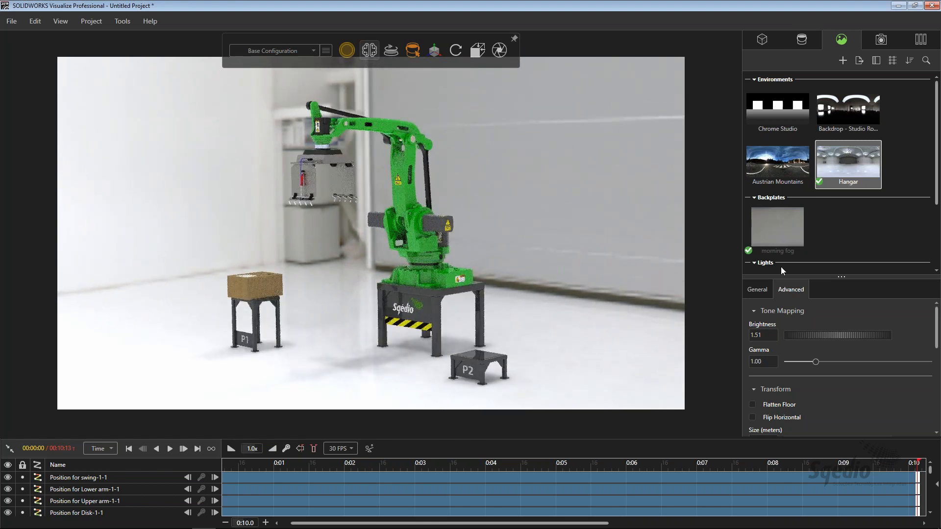
# Step: Add the image Krones_Varioline_201511KI01_0007_1 (1) from the 12 - Mate Controller folder as a new backplate
pyautogui.click(843, 60)
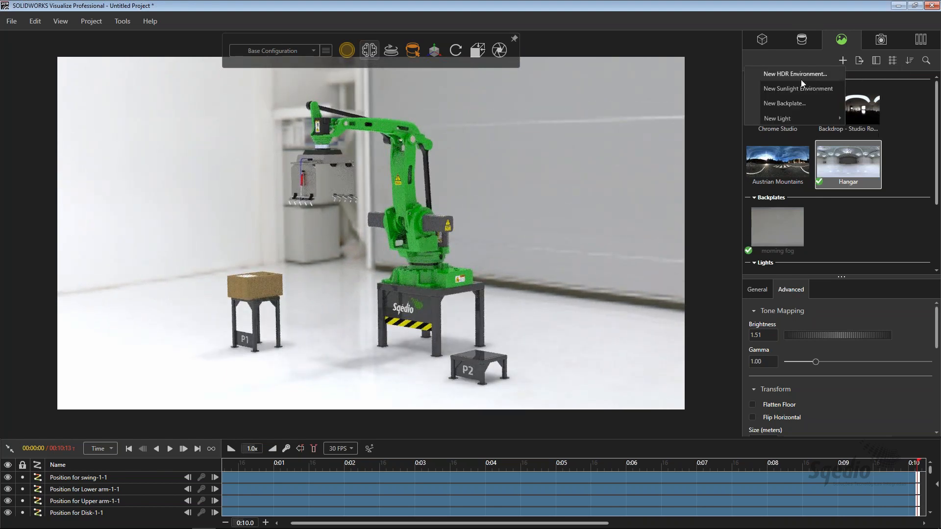
pyautogui.click(784, 104)
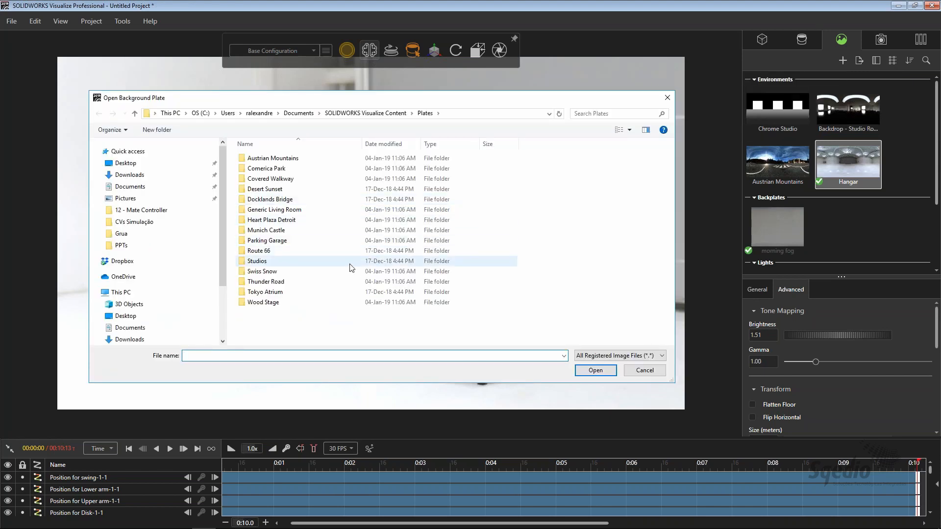
pyautogui.click(135, 210)
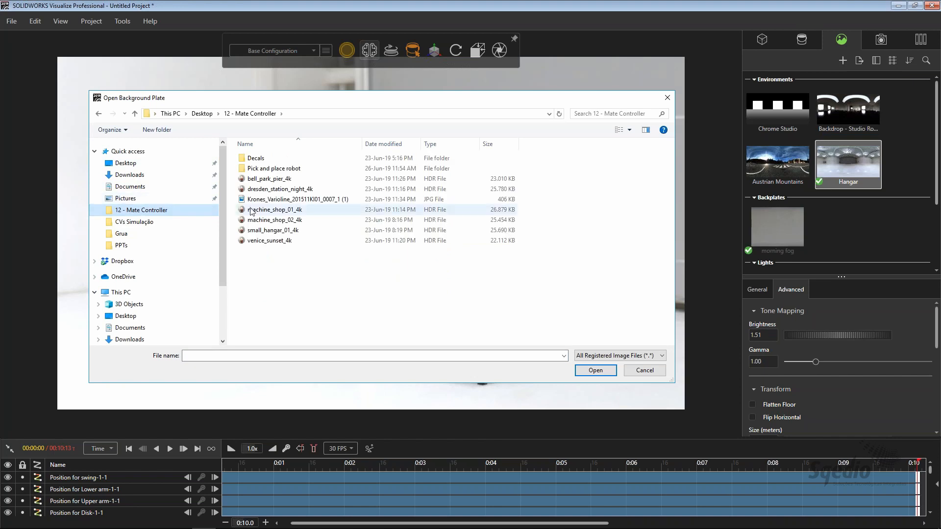
pyautogui.click(274, 199)
pyautogui.click(595, 370)
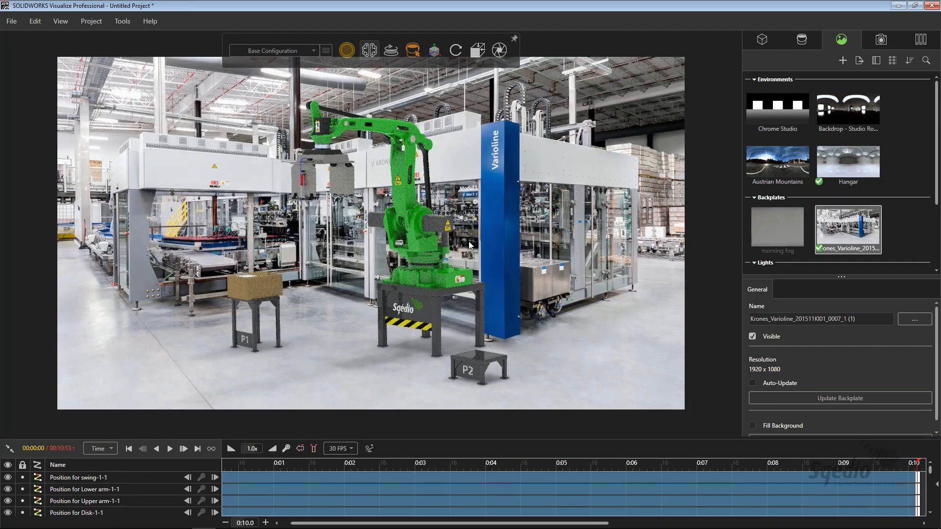
# Step: Reframe the camera so the robot cell stands on the factory floor in front of the backplate's machine, beside the blue Varioline column
pyautogui.moveTo(469, 245); pyautogui.dragTo(428, 249)
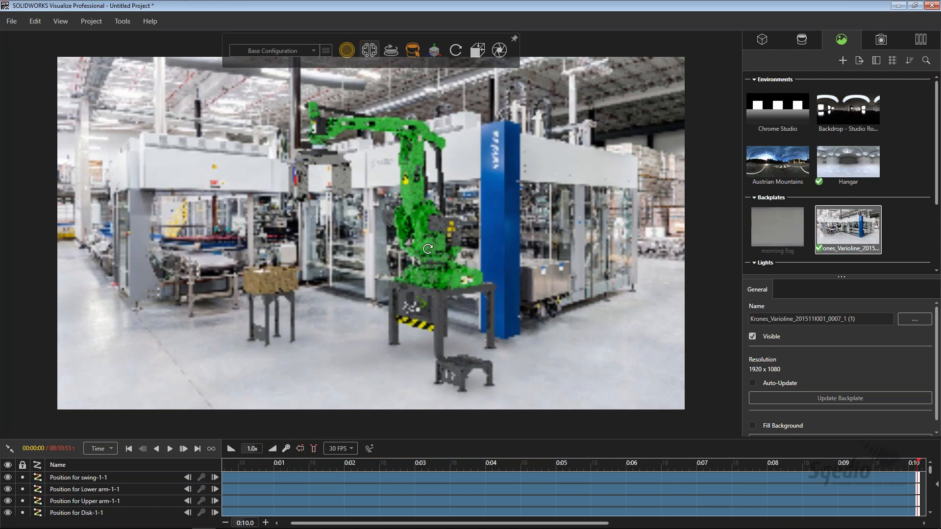
pyautogui.scroll(-2, 439, 241)
pyautogui.moveTo(476, 257); pyautogui.dragTo(431, 252, button='middle')
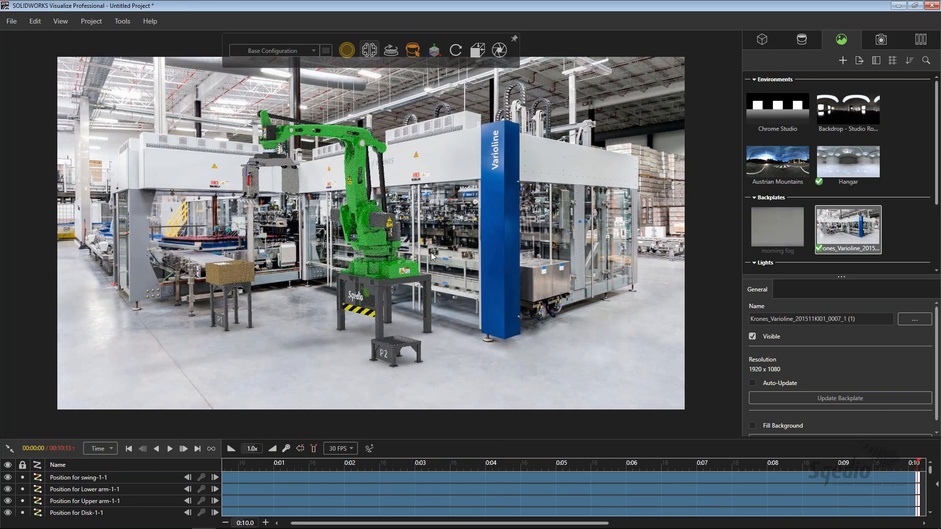
pyautogui.scroll(1, 434, 252)
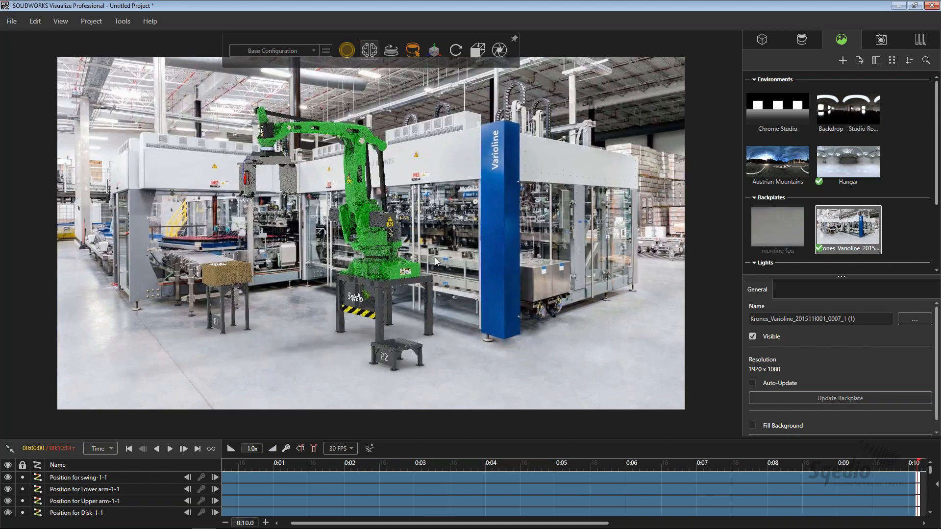
pyautogui.moveTo(379, 265); pyautogui.dragTo(381, 267, button='middle')
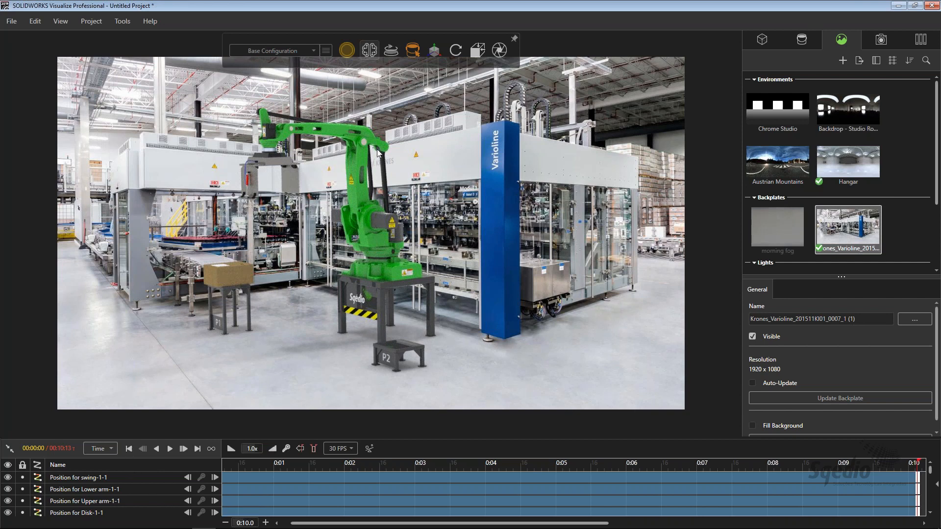
# Step: Play the animation over the factory backplate, replay it from the start in the teal preview renderer, and restore the yellow renderer
pyautogui.moveTo(215, 410)
pyautogui.click(170, 449)
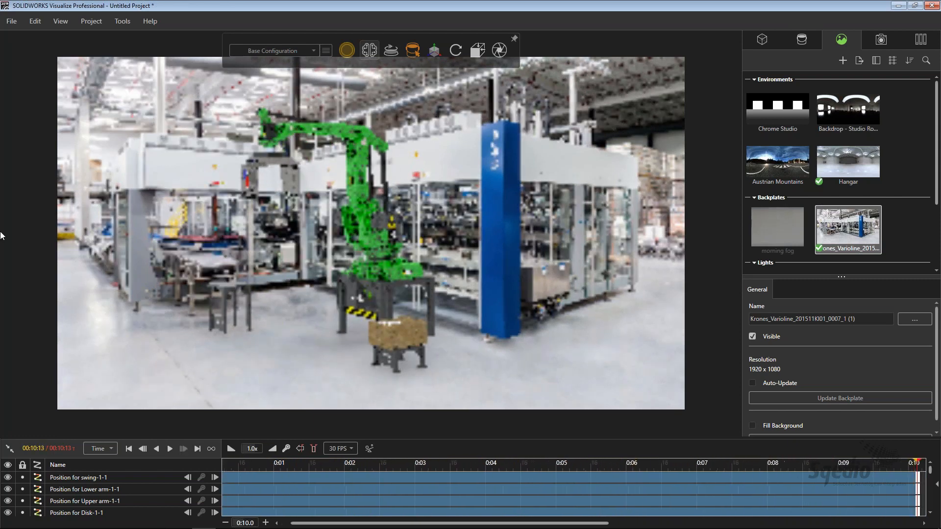
pyautogui.moveTo(346, 50)
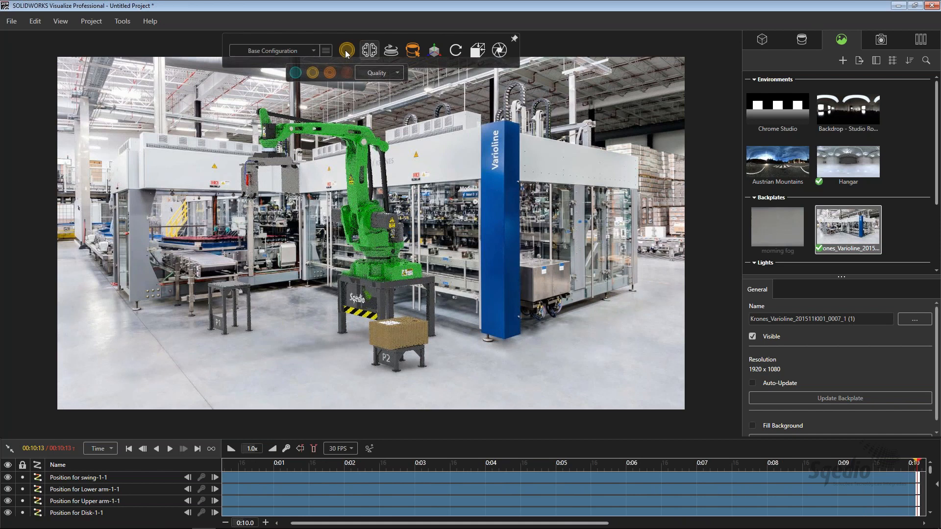
pyautogui.click(295, 73)
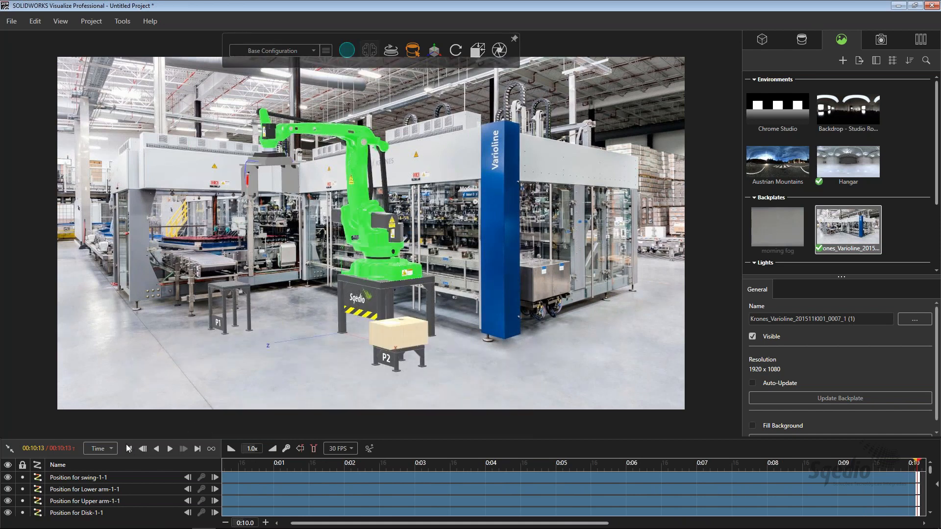
pyautogui.click(128, 448)
pyautogui.click(170, 449)
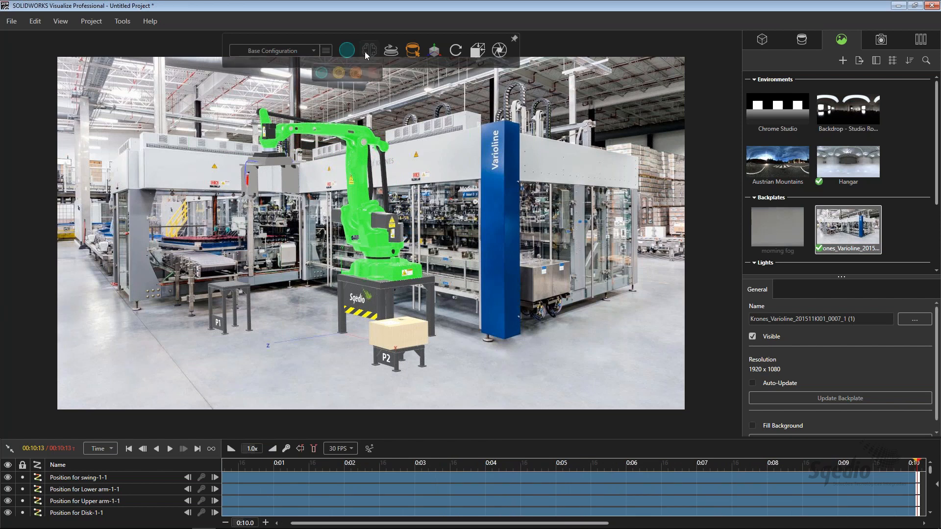
pyautogui.click(312, 73)
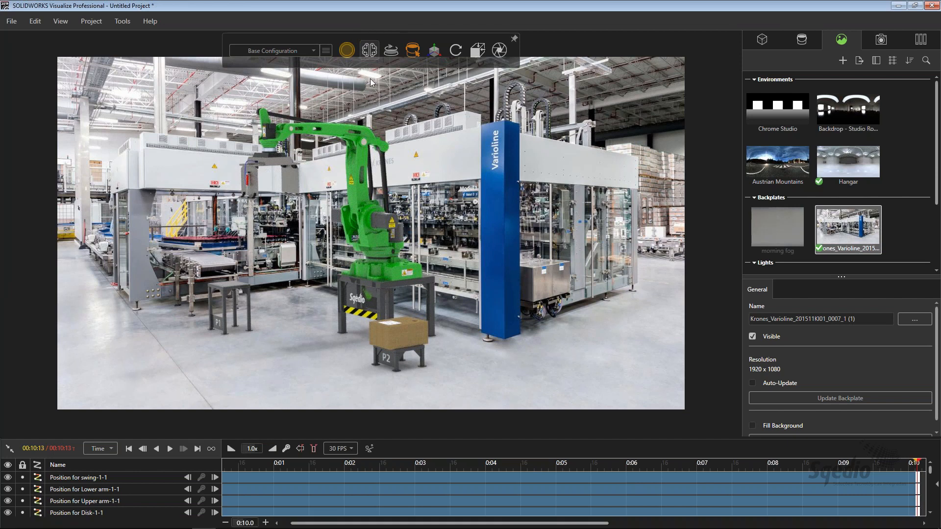
pyautogui.click(370, 49)
# Step: Examine the animation output's render options, including size, renderer, render passes, denoiser and render device, and close them without rendering
pyautogui.click(499, 50)
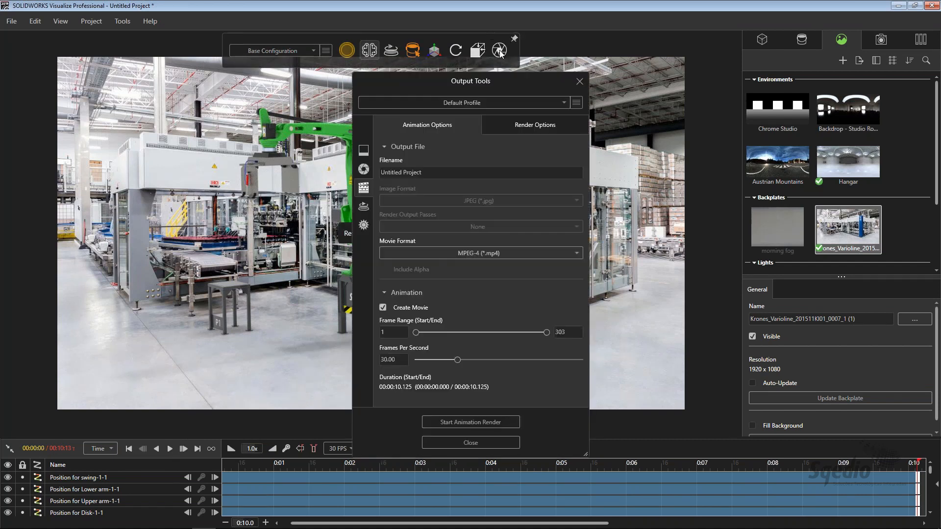
pyautogui.click(536, 124)
pyautogui.moveTo(581, 243); pyautogui.dragTo(582, 307)
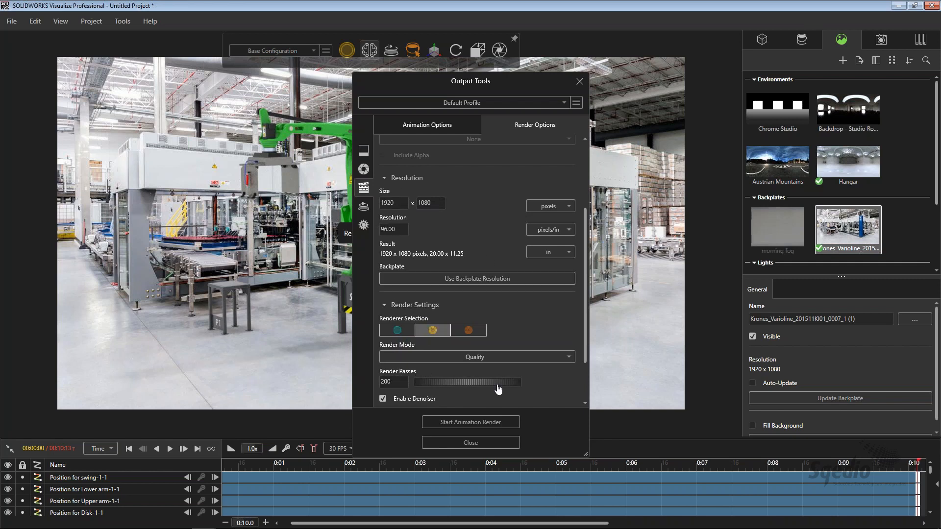
pyautogui.scroll(-2, 471, 382)
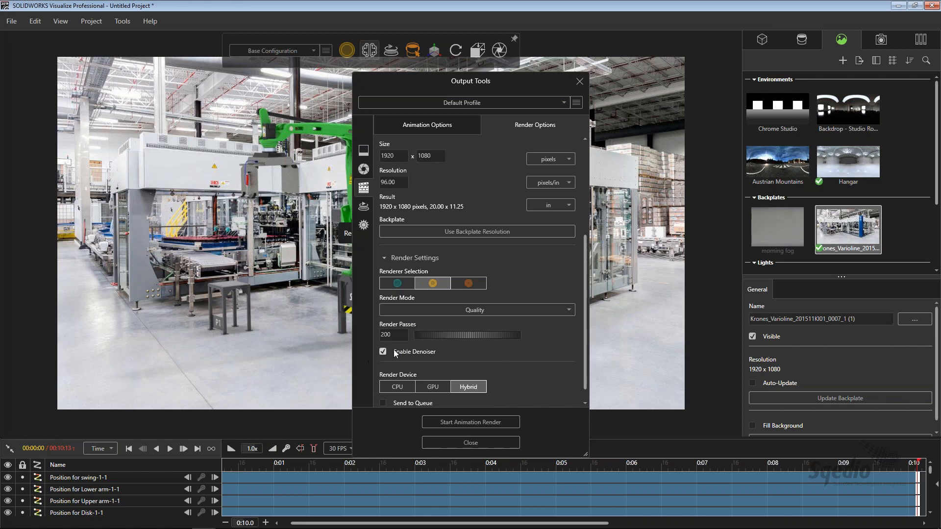
pyautogui.scroll(-1, 549, 346)
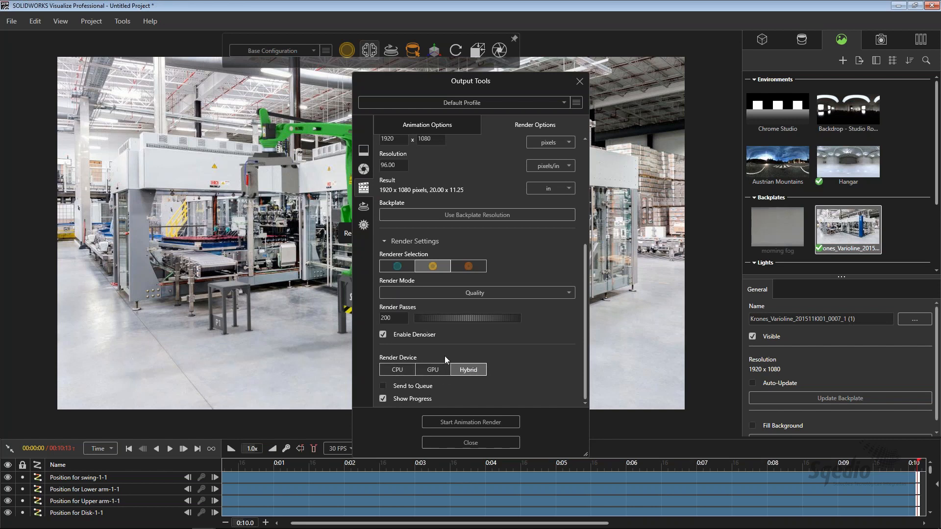
pyautogui.scroll(4, 475, 345)
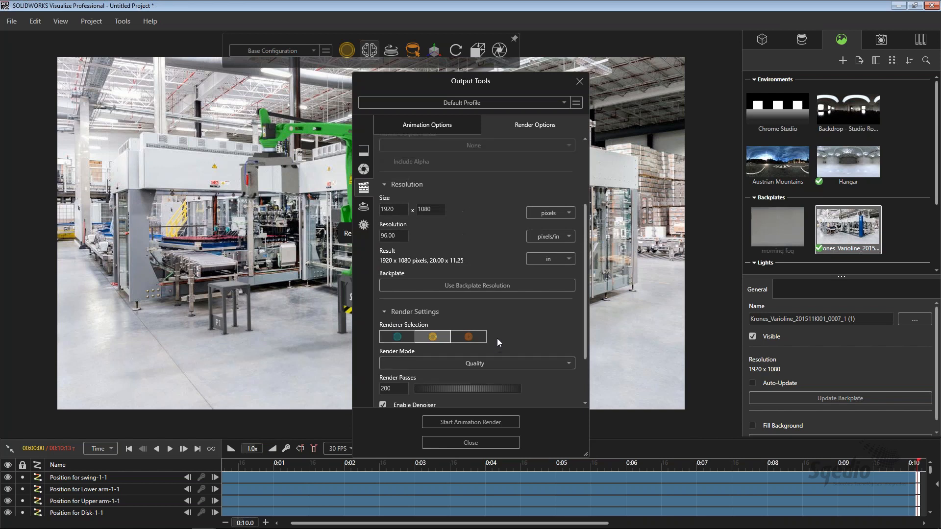
pyautogui.scroll(-4, 498, 327)
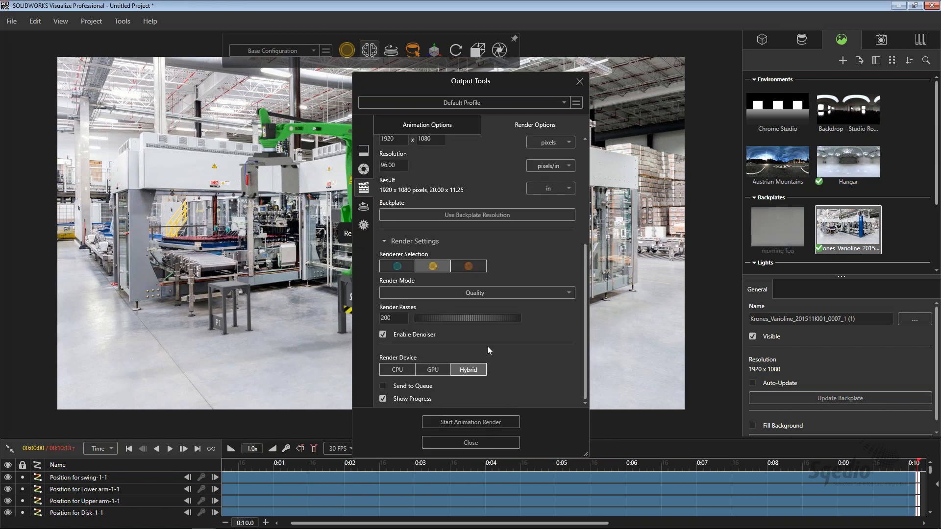
pyautogui.click(471, 442)
# Step: Switch to File Explorer and open the Robot Pick&Place 3 video from the Webinar Mate Controller + Visualize folder at full size
pyautogui.click(83, 519)
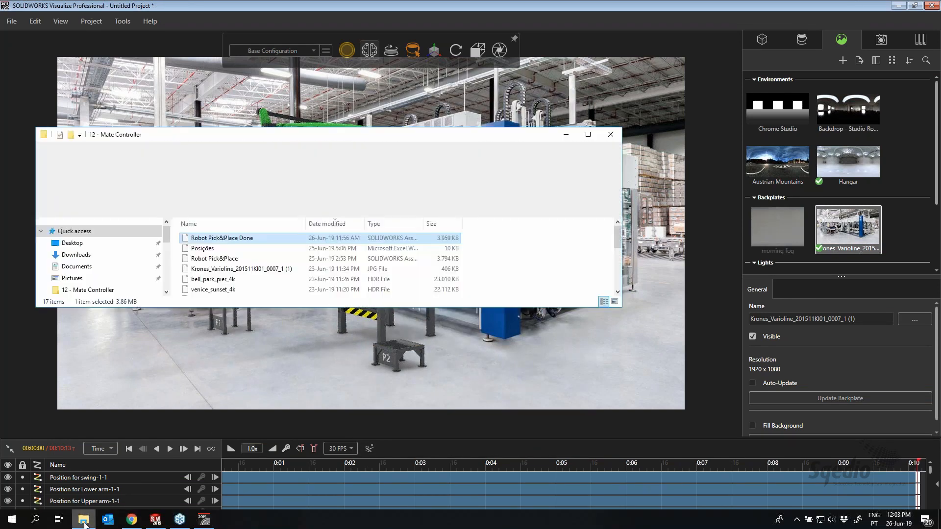
pyautogui.moveTo(269, 308); pyautogui.dragTo(271, 341)
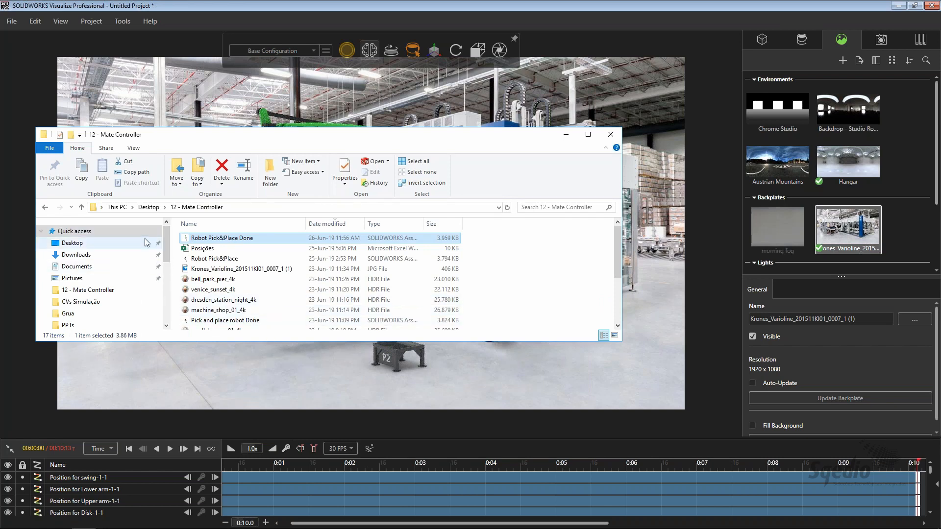
pyautogui.click(47, 208)
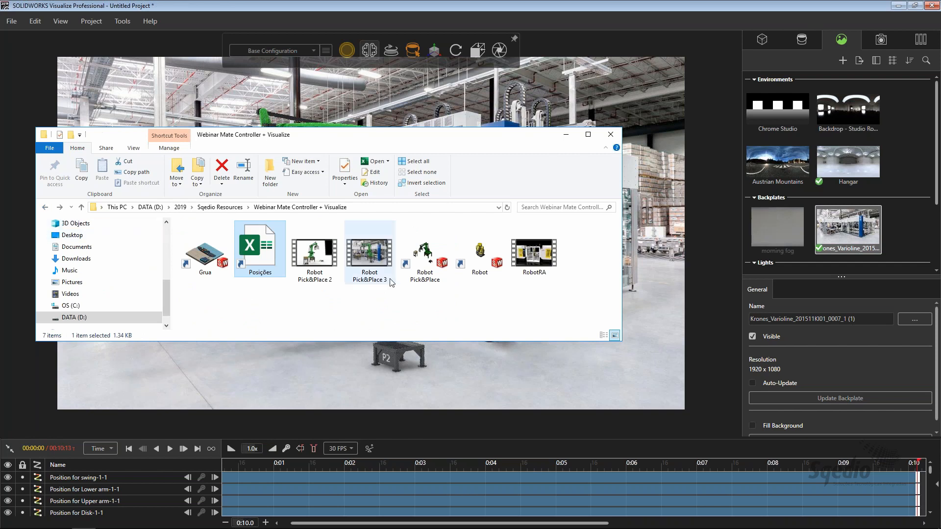
pyautogui.moveTo(448, 139); pyautogui.dragTo(448, 155)
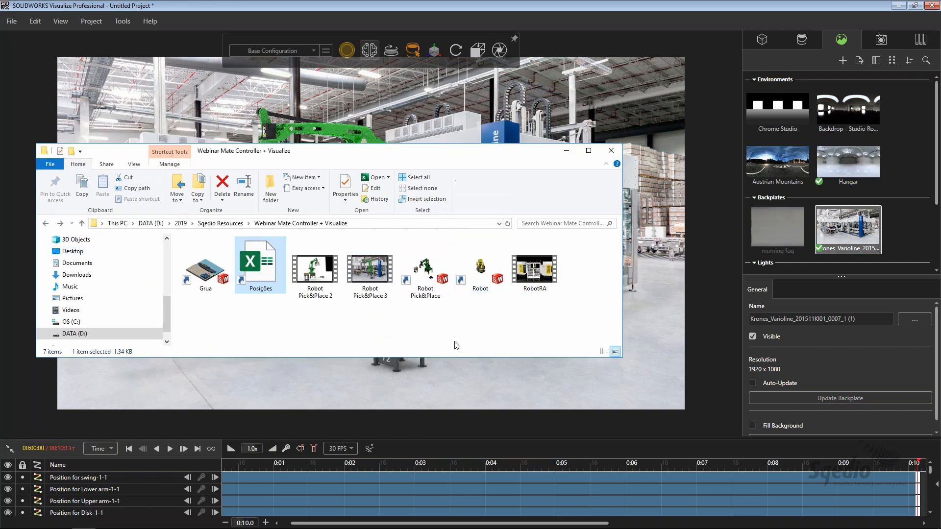
pyautogui.click(386, 273)
pyautogui.doubleClick(387, 273)
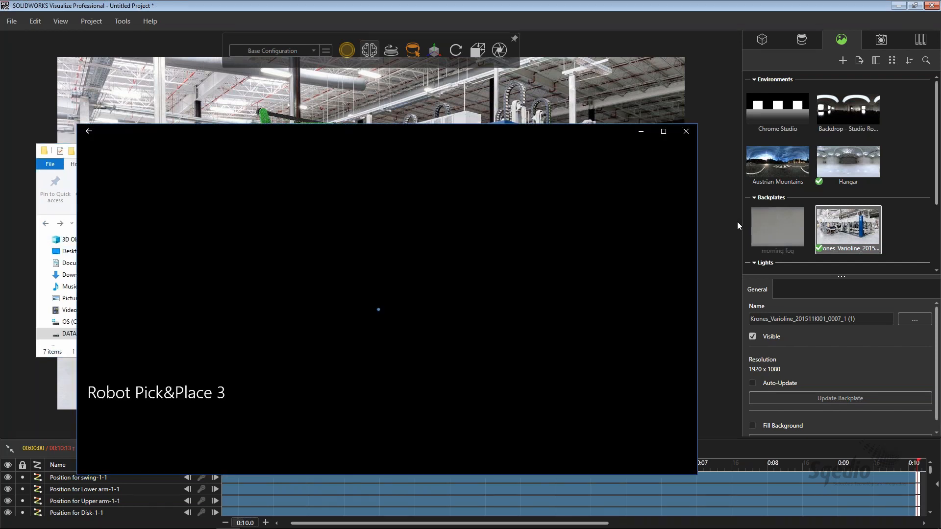
pyautogui.click(664, 132)
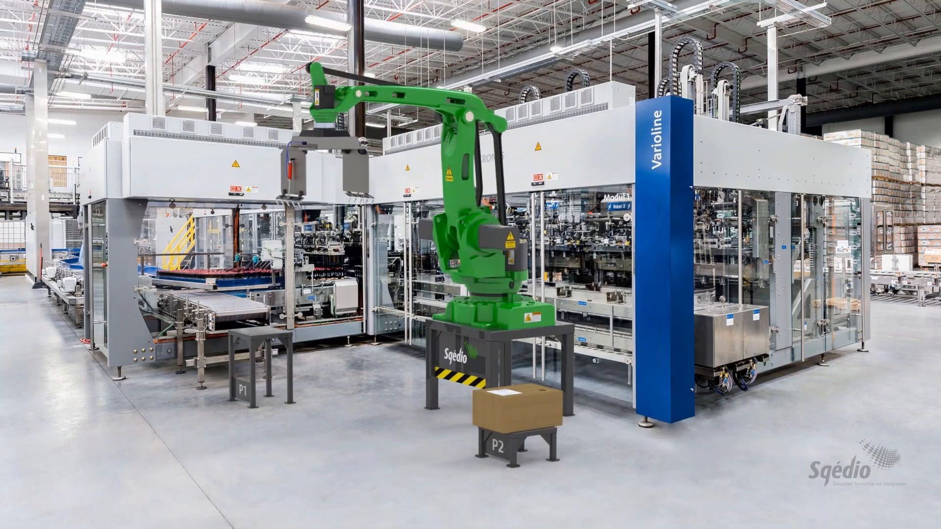
# Step: Replay the Robot Pick&Place 3 video with repeat enabled, then close the player and minimise the folder window
pyautogui.click(917, 503)
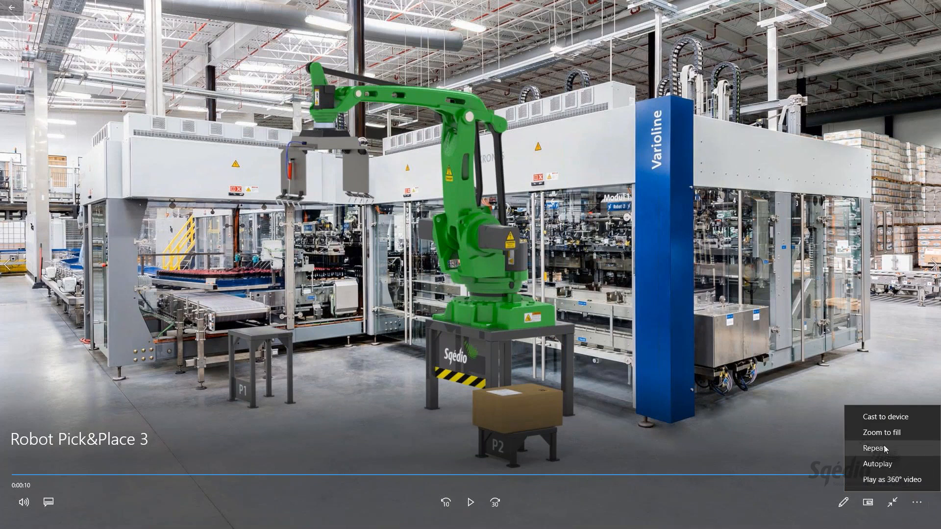
pyautogui.click(890, 448)
pyautogui.click(468, 511)
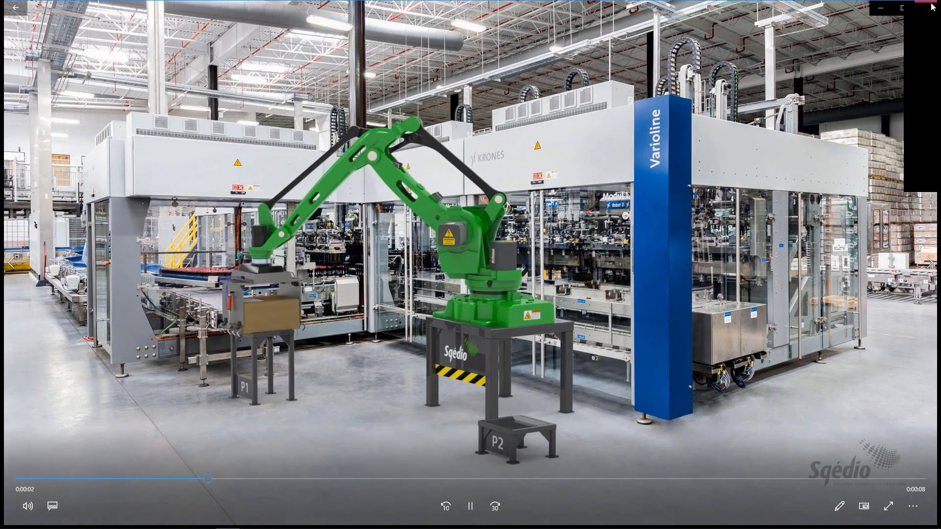
pyautogui.click(933, 8)
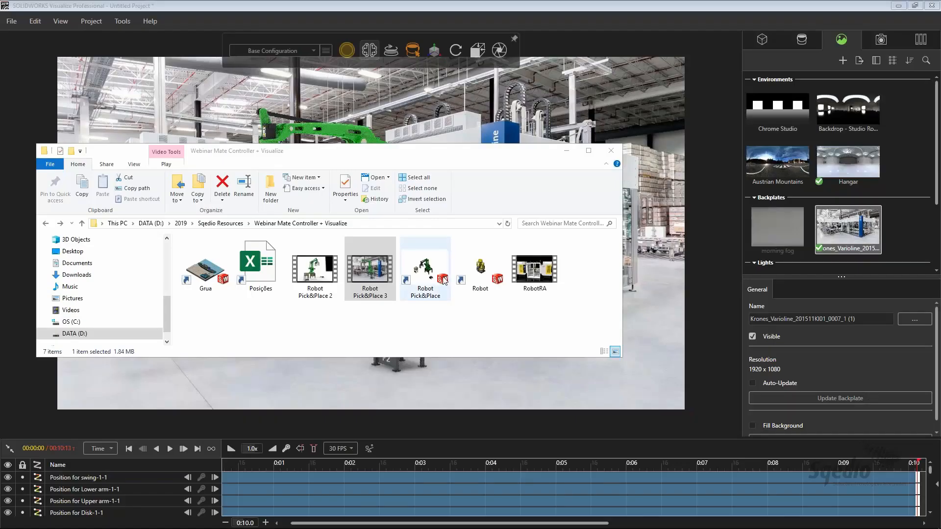
pyautogui.click(567, 151)
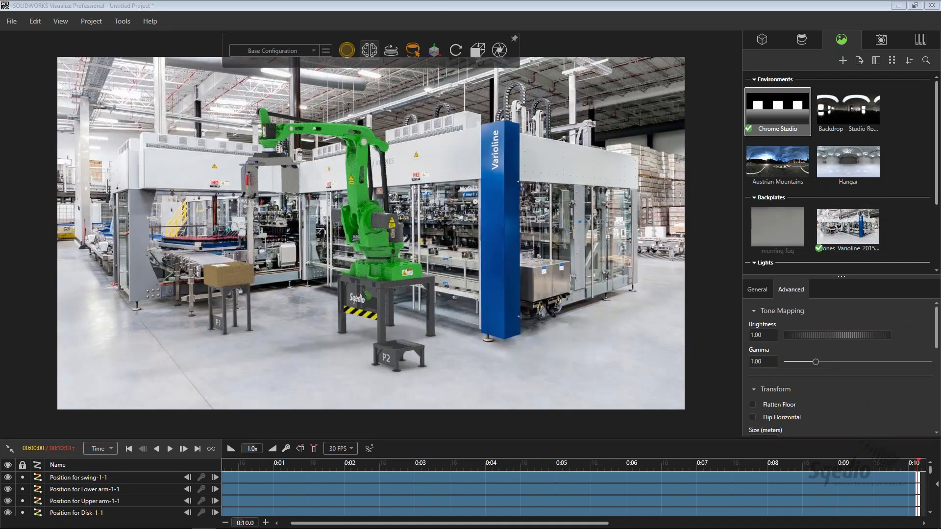
# Step: Hide the Krones_Varioline backplate and bring the start of the animation timeline into view
pyautogui.click(855, 238)
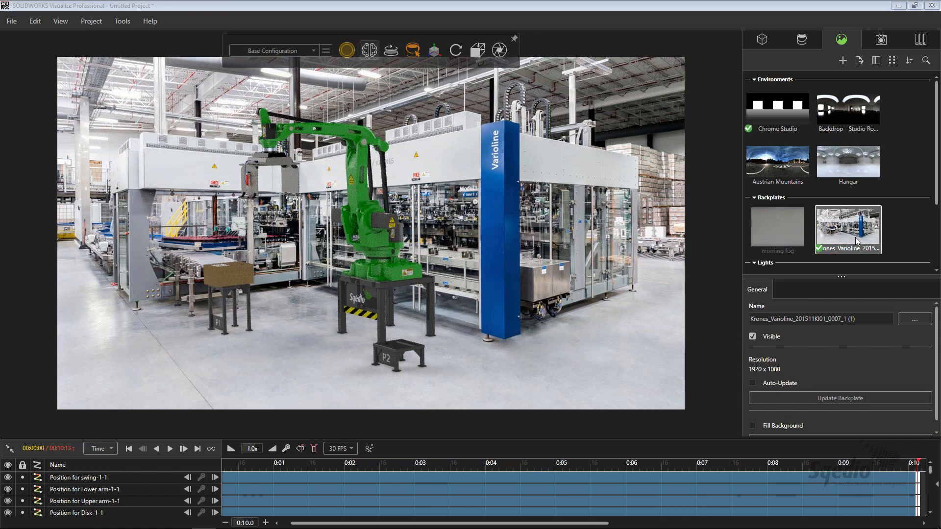
pyautogui.click(753, 337)
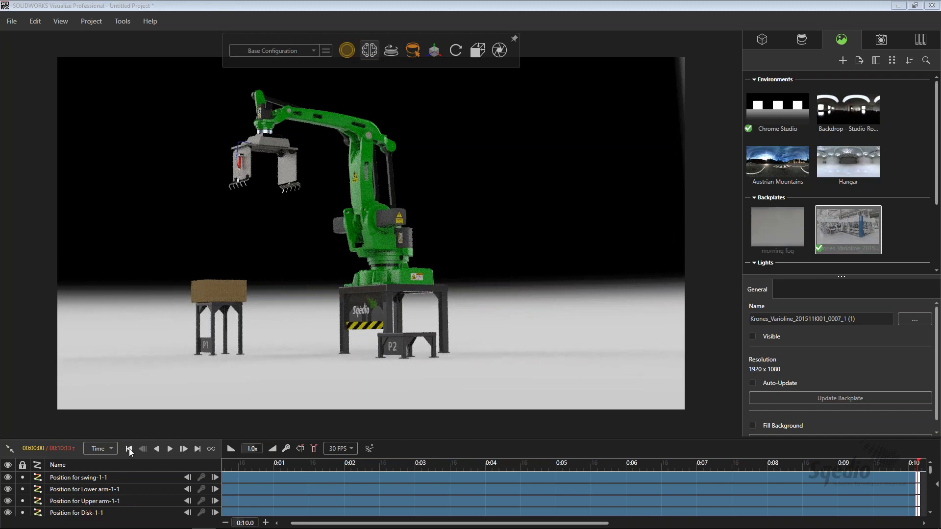
pyautogui.moveTo(335, 524); pyautogui.dragTo(311, 526)
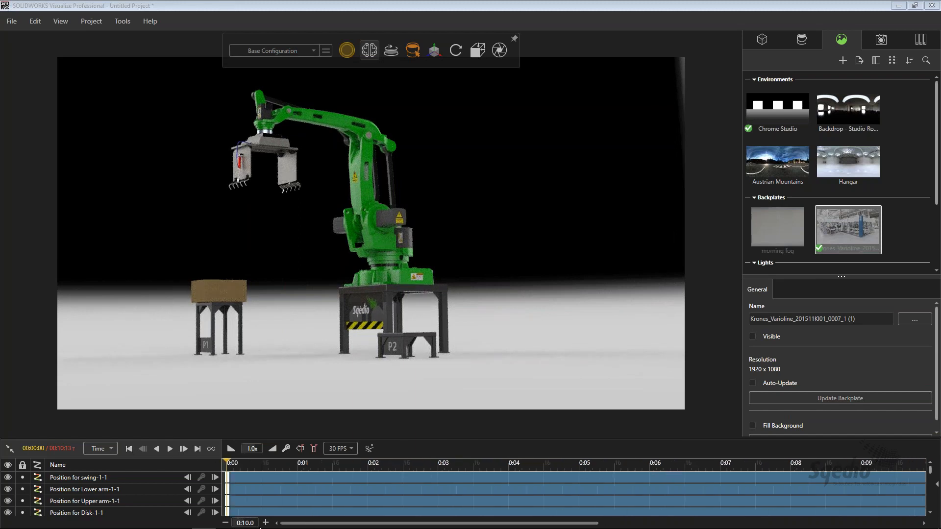
# Step: Orbit the camera to show P1, the robot and P2, and add a SOLIDWORKS Viewport camera keyframe at the animation's start
pyautogui.click(225, 524)
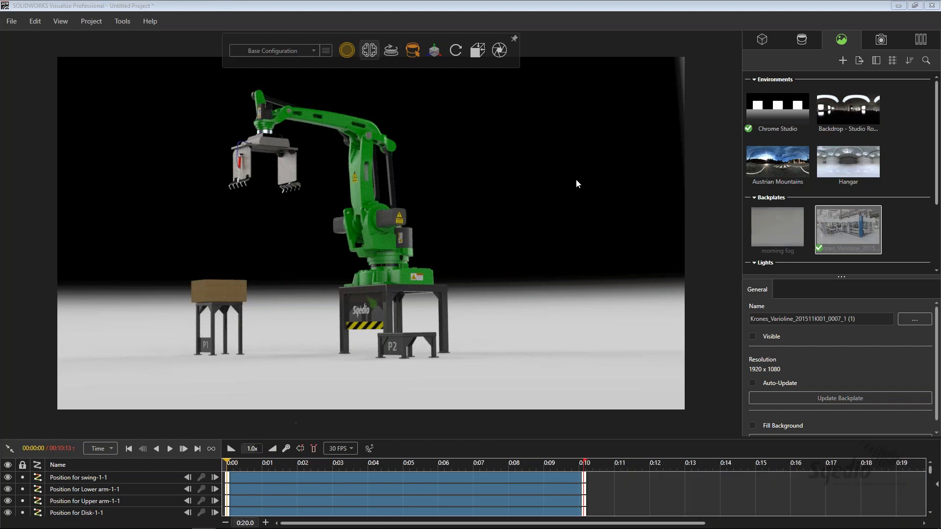
pyautogui.moveTo(453, 178); pyautogui.dragTo(506, 178)
pyautogui.scroll(1, 263, 254)
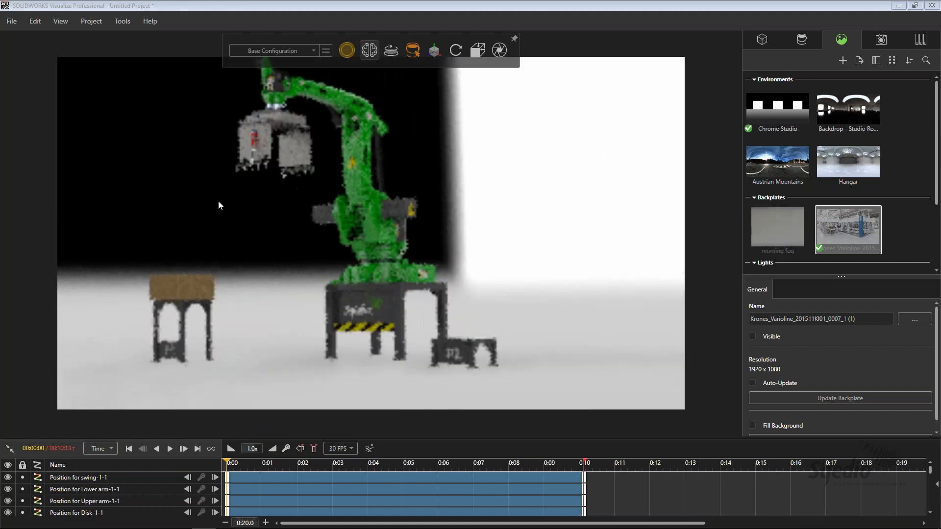
pyautogui.moveTo(234, 193); pyautogui.dragTo(246, 207, button='middle')
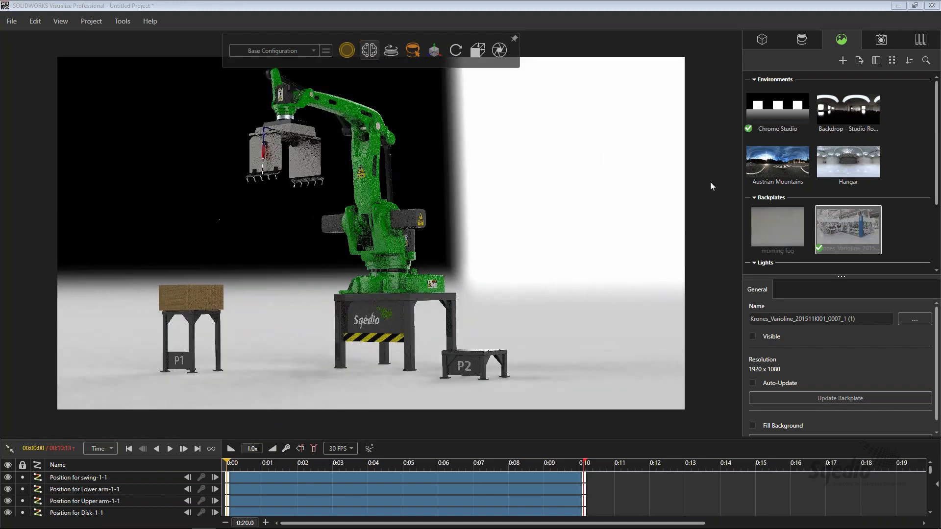
pyautogui.click(881, 40)
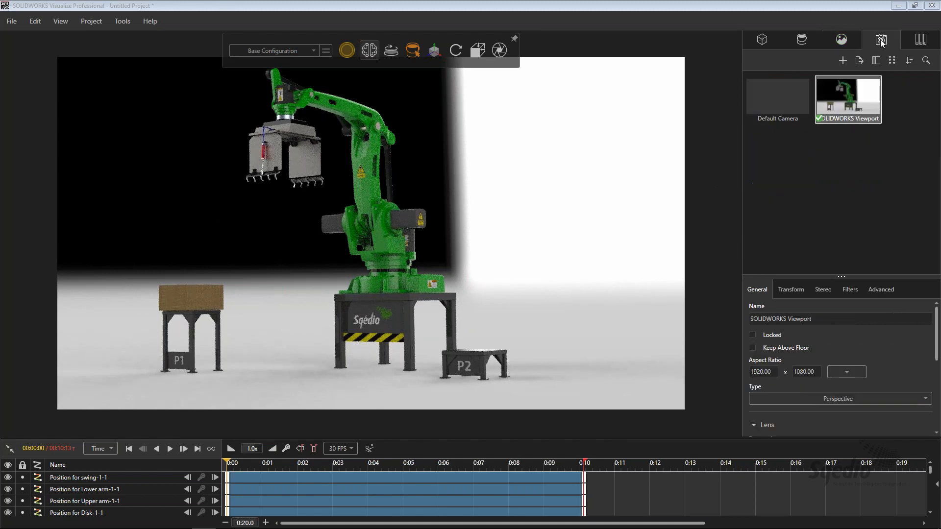
pyautogui.rightClick(845, 103)
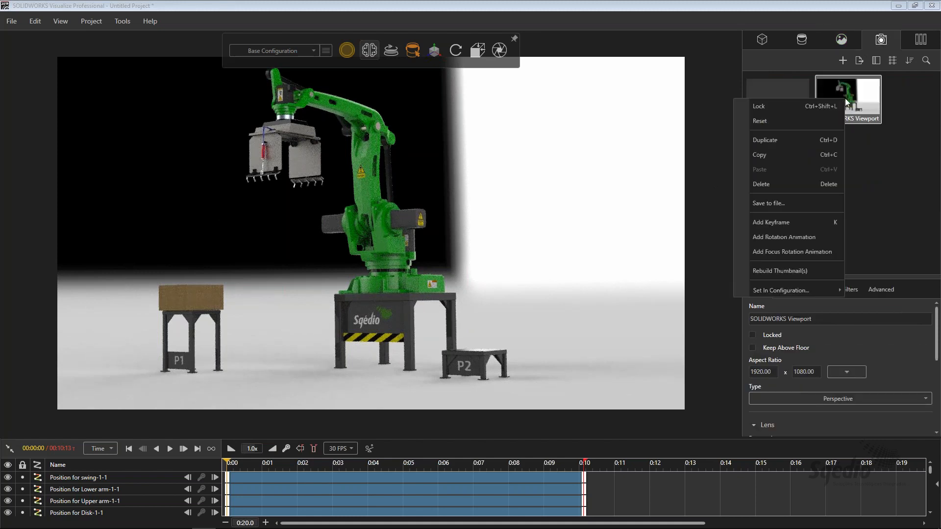
pyautogui.click(800, 223)
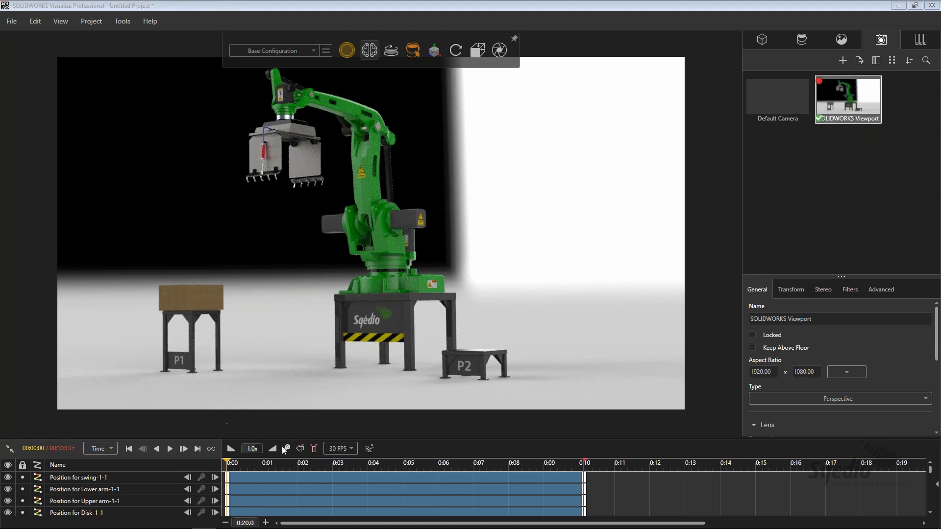
# Step: Move the animation time to the end at 00:10:13 and orbit the camera to view the robot from its other side
pyautogui.moveTo(229, 465); pyautogui.dragTo(583, 457)
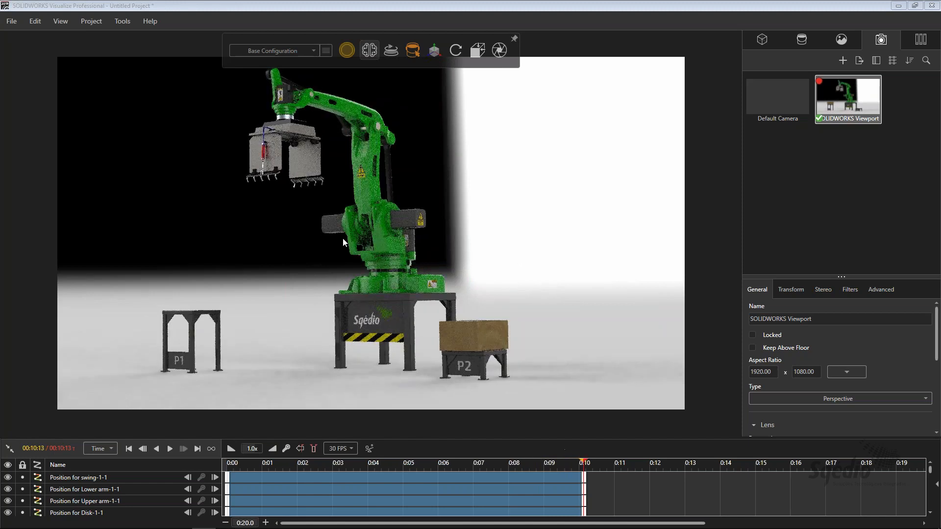
pyautogui.moveTo(345, 243); pyautogui.dragTo(349, 219)
pyautogui.moveTo(417, 224); pyautogui.dragTo(498, 203)
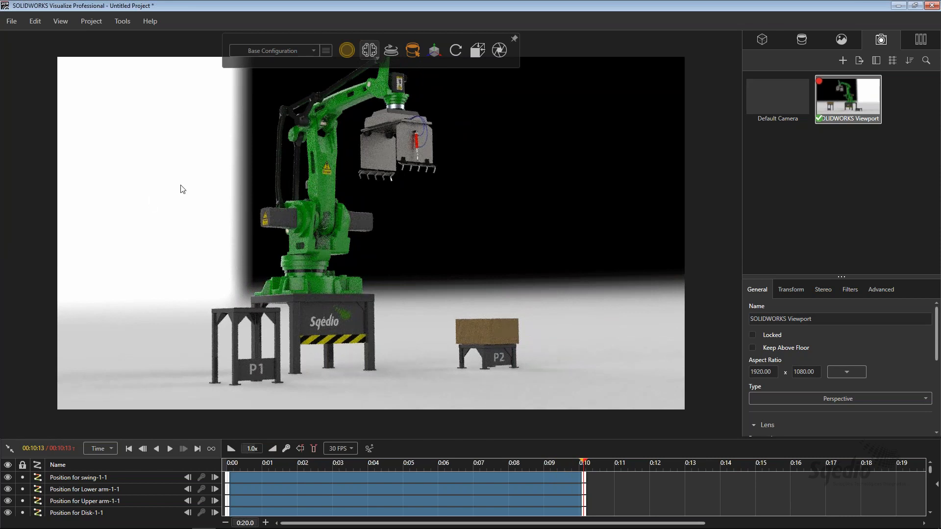
# Step: Set the Chrome Studio environment's brightness to 1.77
pyautogui.click(842, 39)
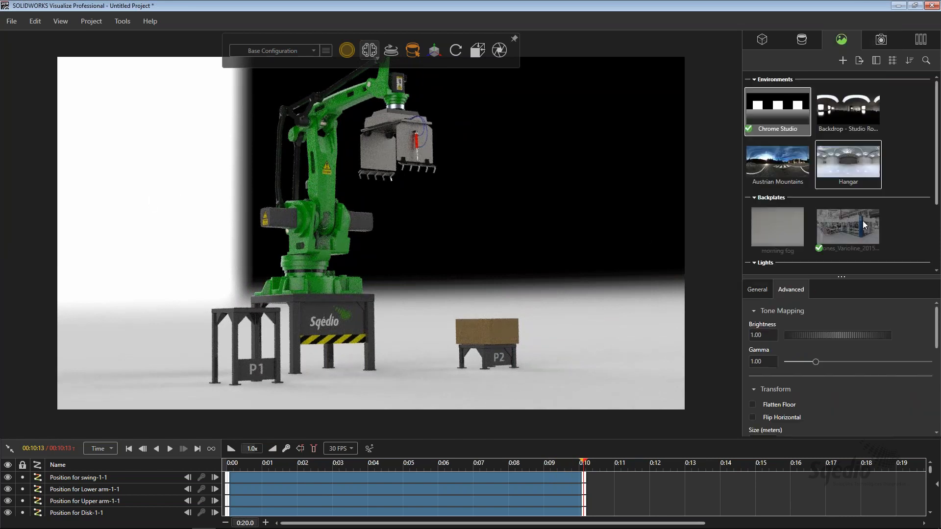
pyautogui.moveTo(814, 337); pyautogui.dragTo(846, 335)
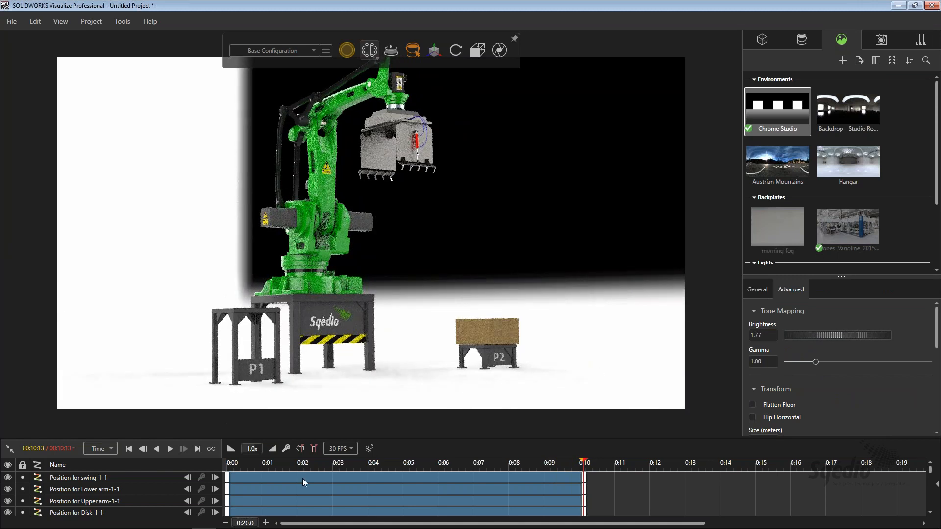
pyautogui.click(142, 449)
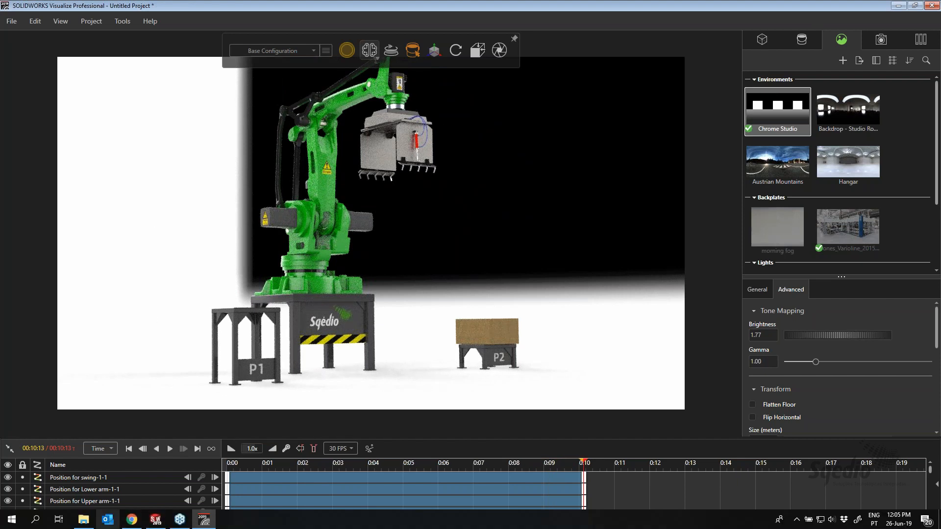
# Step: Switch to File Explorer, play the Robot Pick&Place 2 video with repeat enabled, and close the player
pyautogui.click(84, 520)
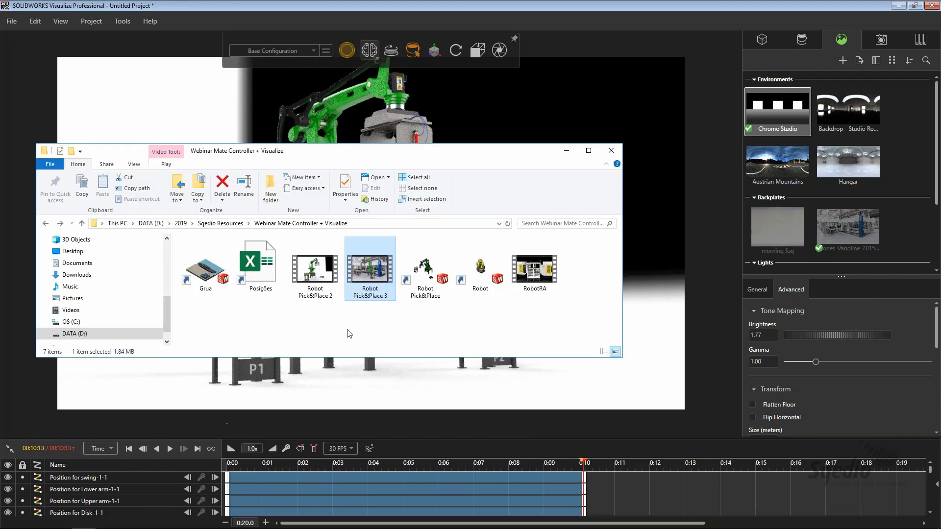
pyautogui.doubleClick(325, 265)
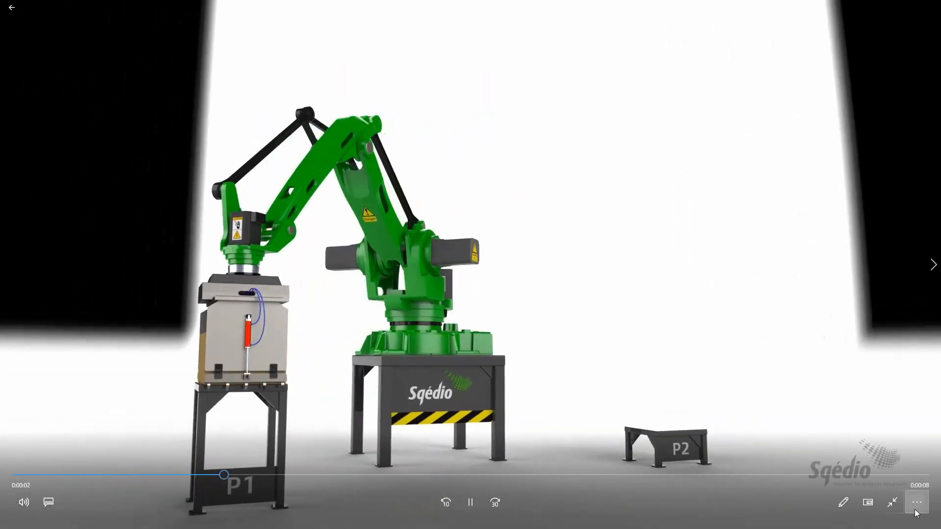
pyautogui.click(916, 502)
pyautogui.click(905, 452)
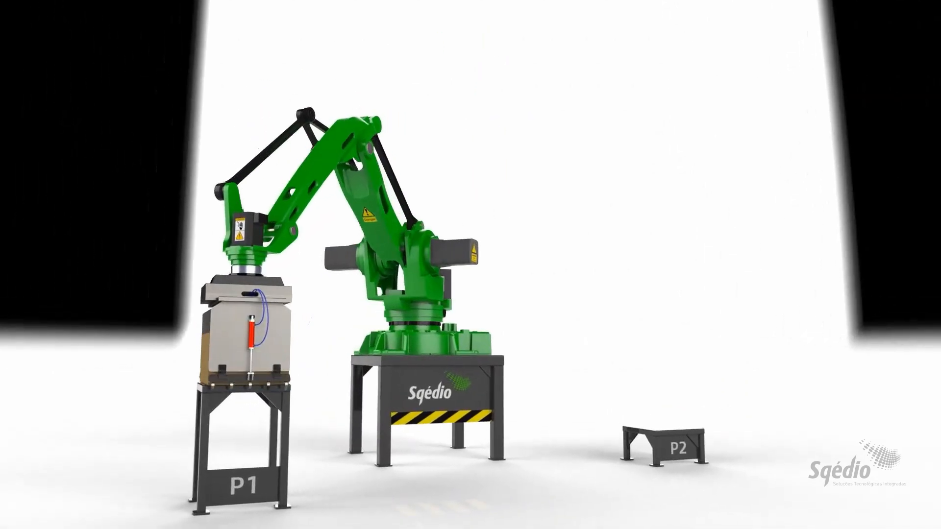
pyautogui.press('Escape')
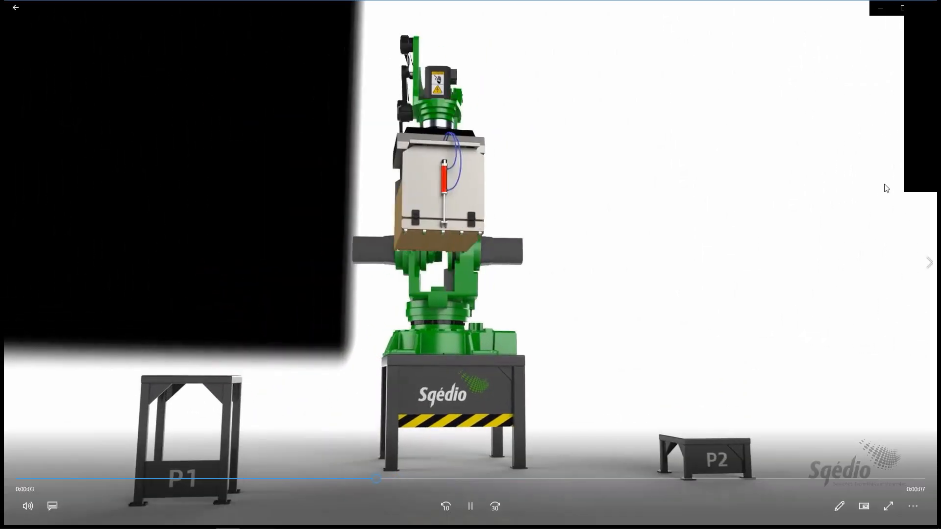
pyautogui.click(926, 8)
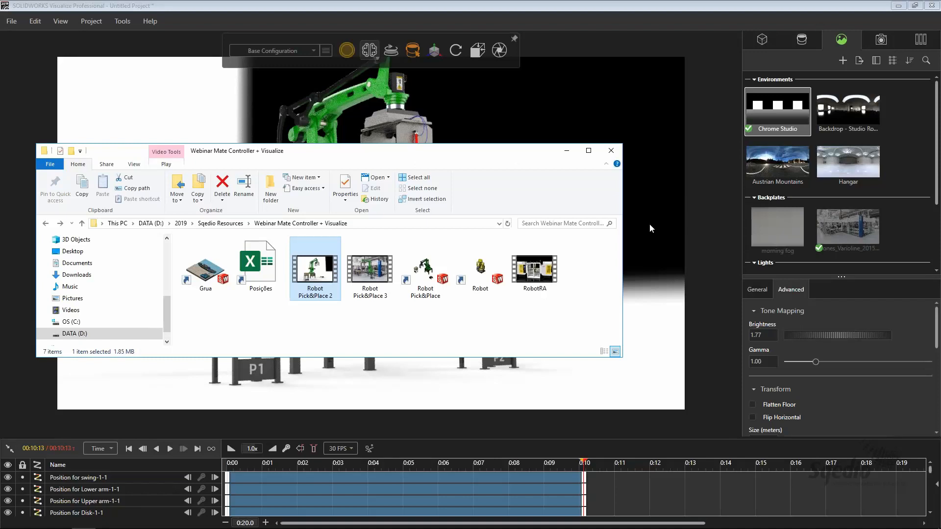
# Step: Open the RobotRA video from the webinar folder and play it full screen with repeat enabled
pyautogui.doubleClick(537, 268)
pyautogui.click(893, 503)
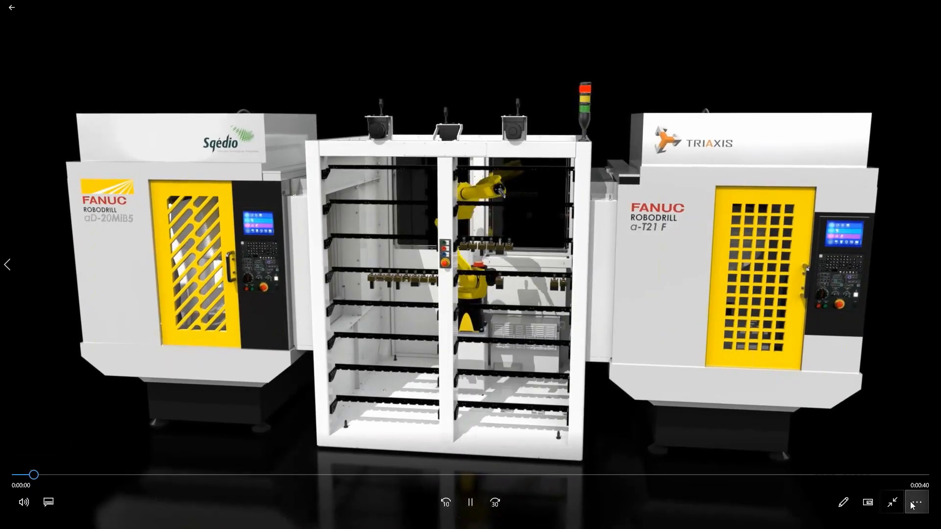
pyautogui.click(916, 503)
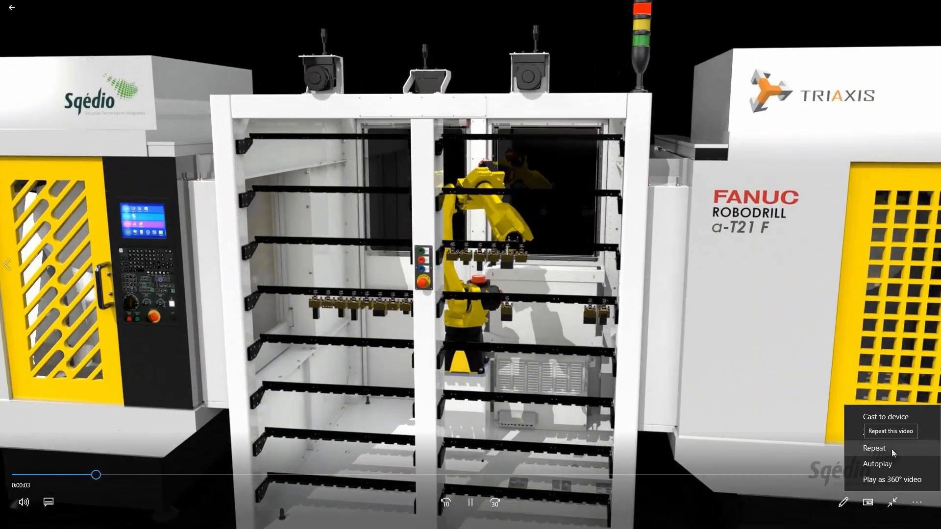
pyautogui.click(875, 448)
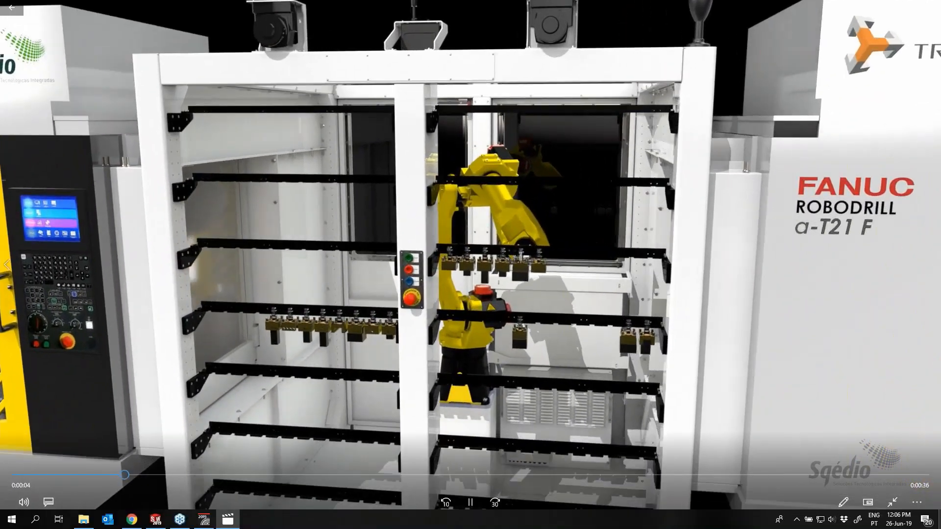